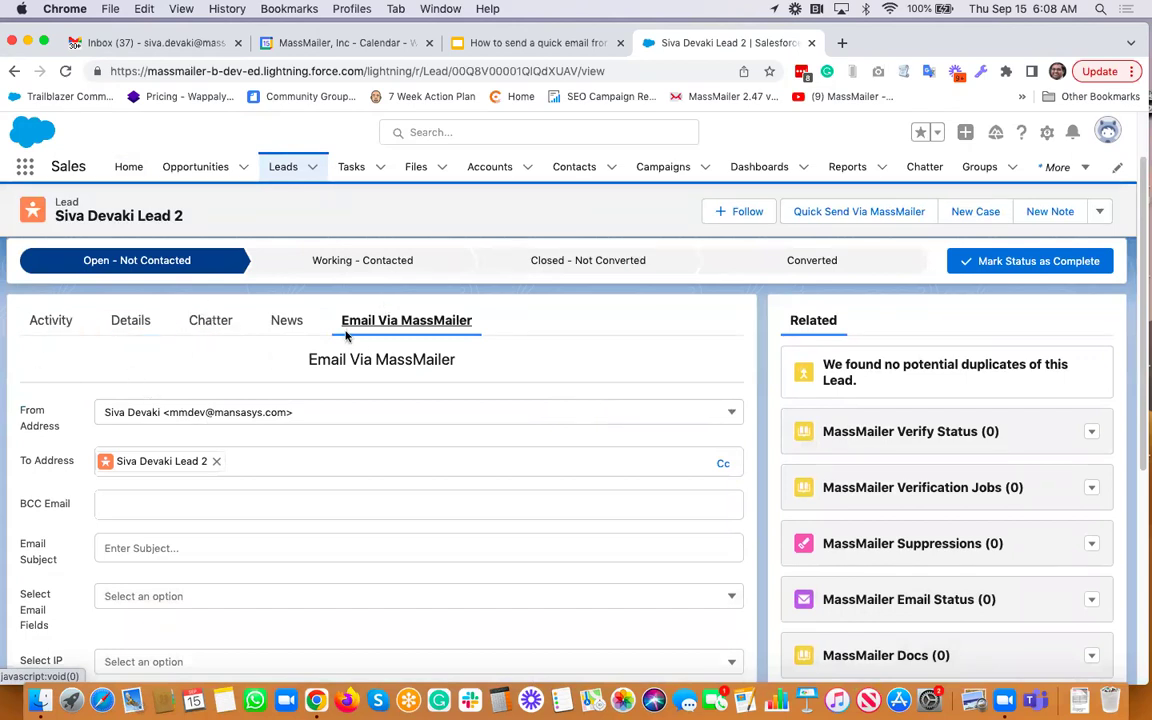
Highlight the Email Via MassMailer heading on the lead's compose form
scroll(381, 363, down, 2)
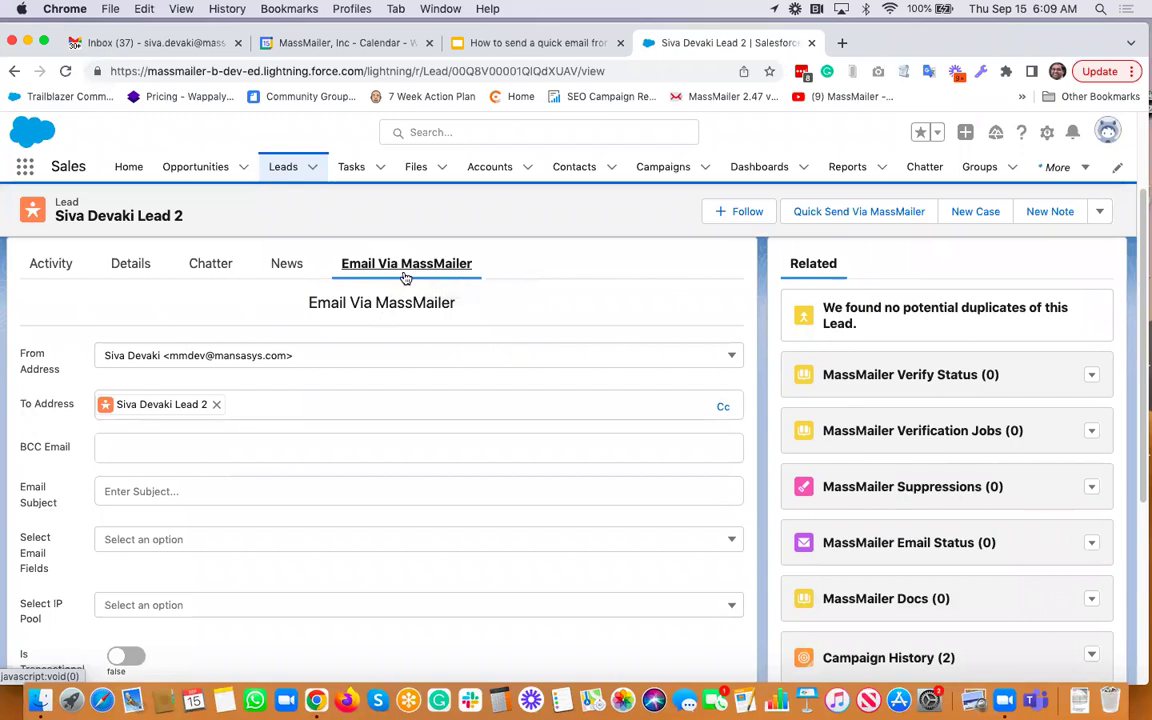
scroll(394, 300, up, 1)
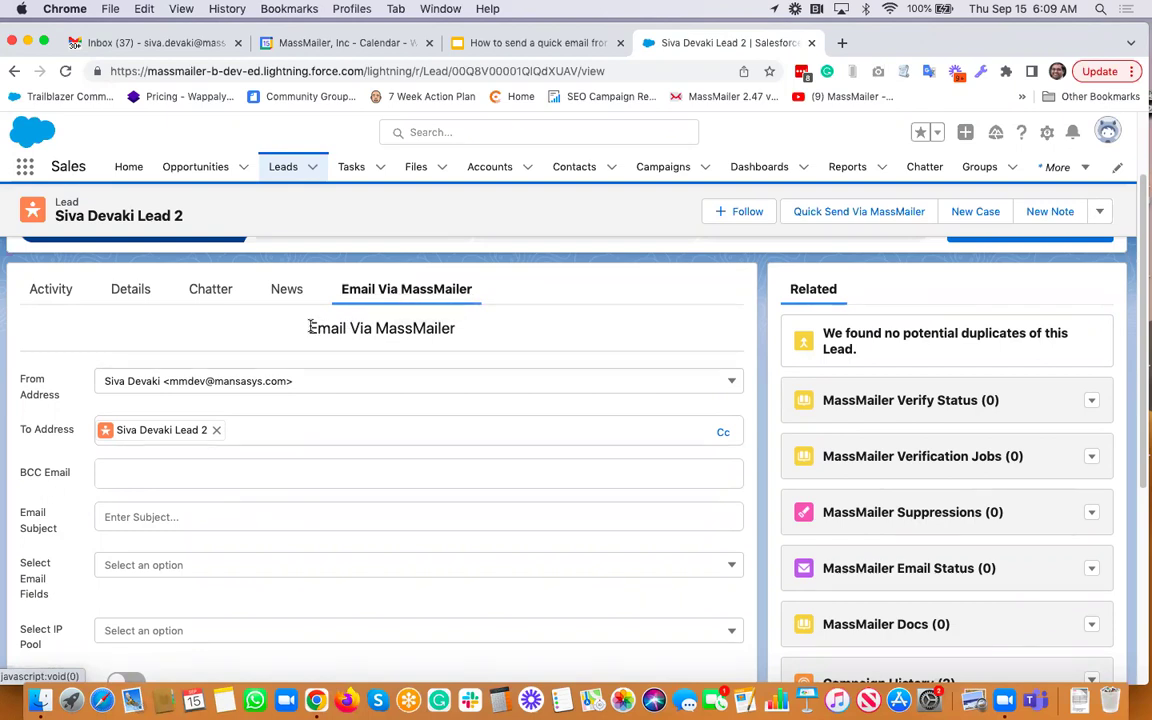
triple_click(465, 323)
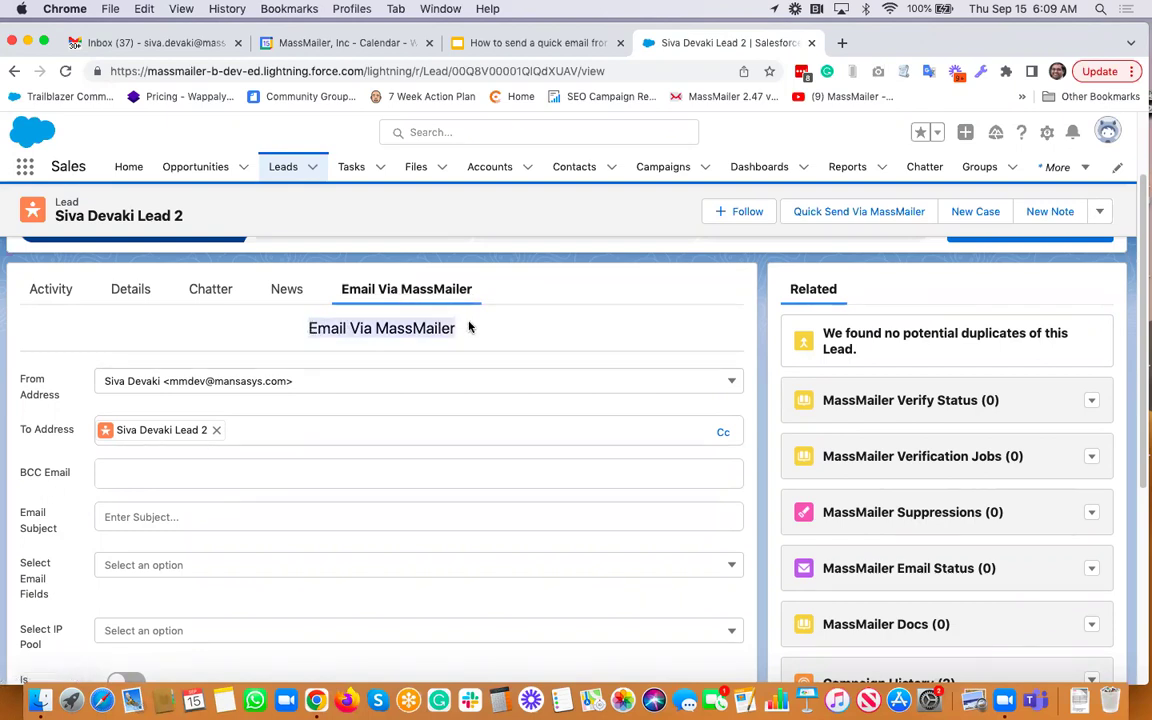
click(378, 329)
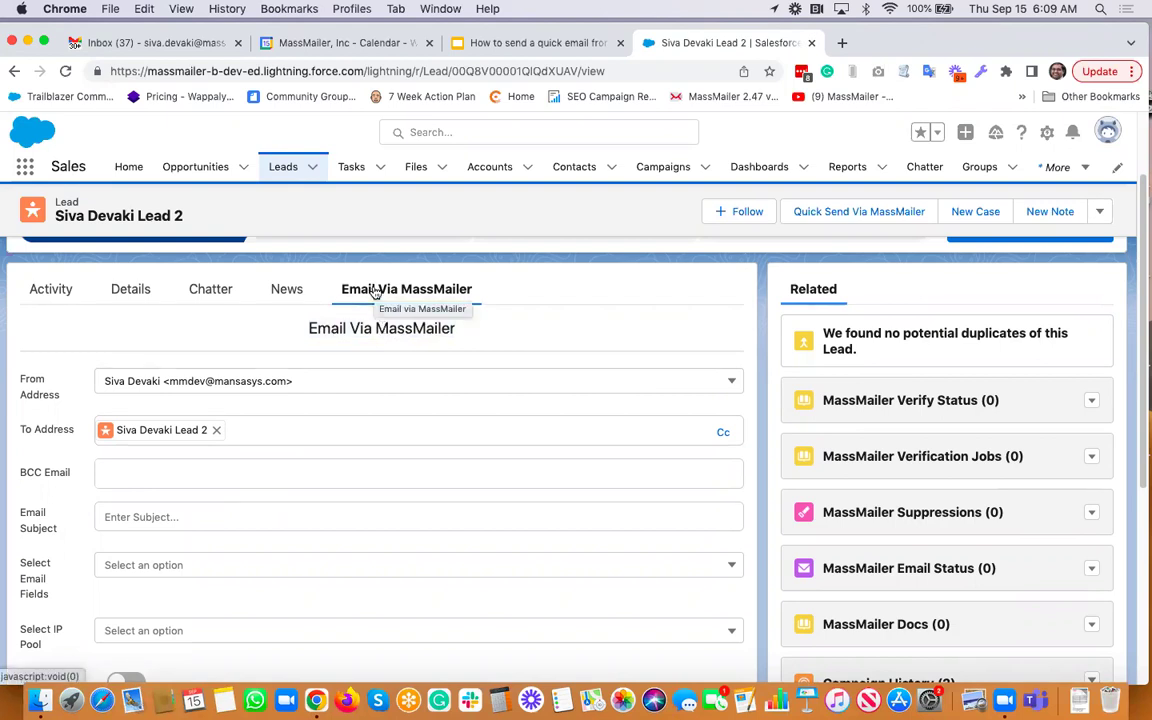
drag(308, 329, 457, 329)
click(488, 336)
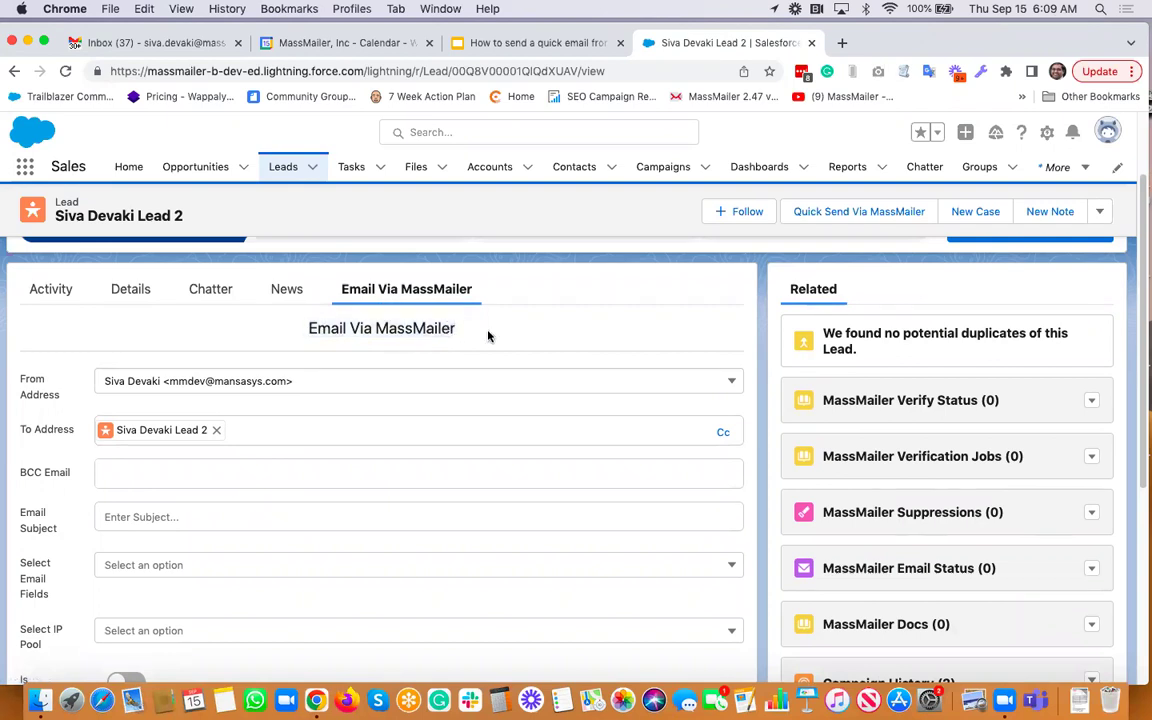
Keep the current From Address and add a Cc recipient line
scroll(488, 336, down, 2)
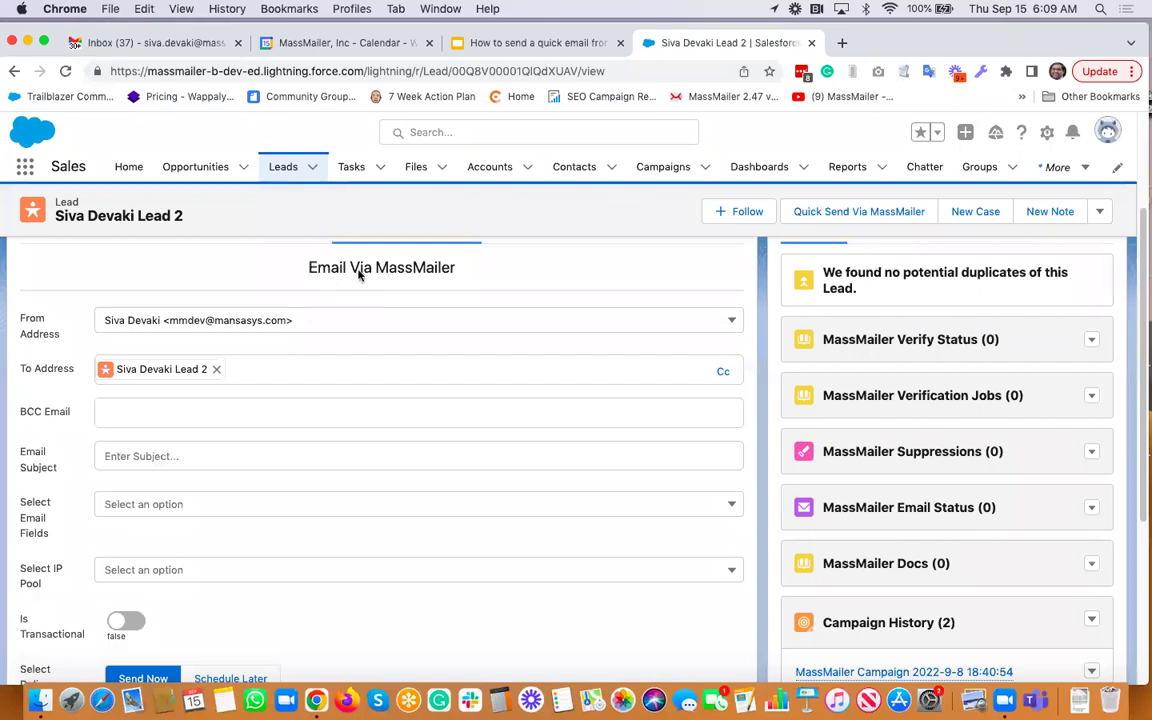
scroll(329, 302, down, 1)
scroll(329, 302, up, 1)
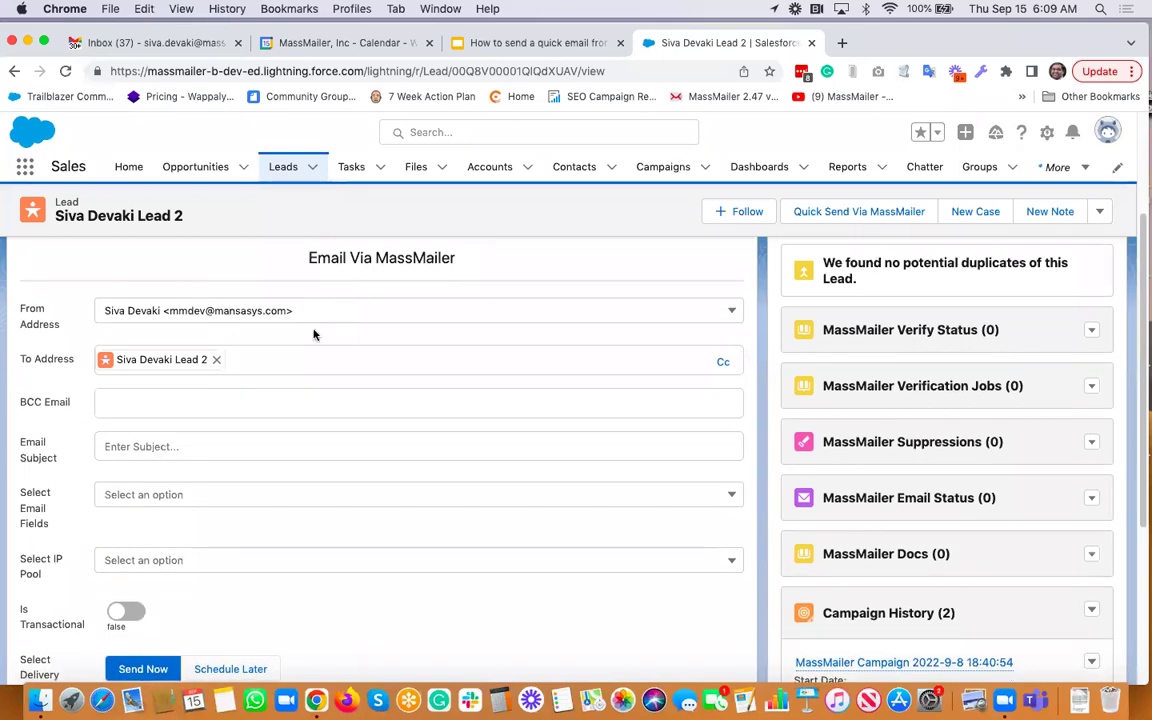
click(731, 313)
click(322, 341)
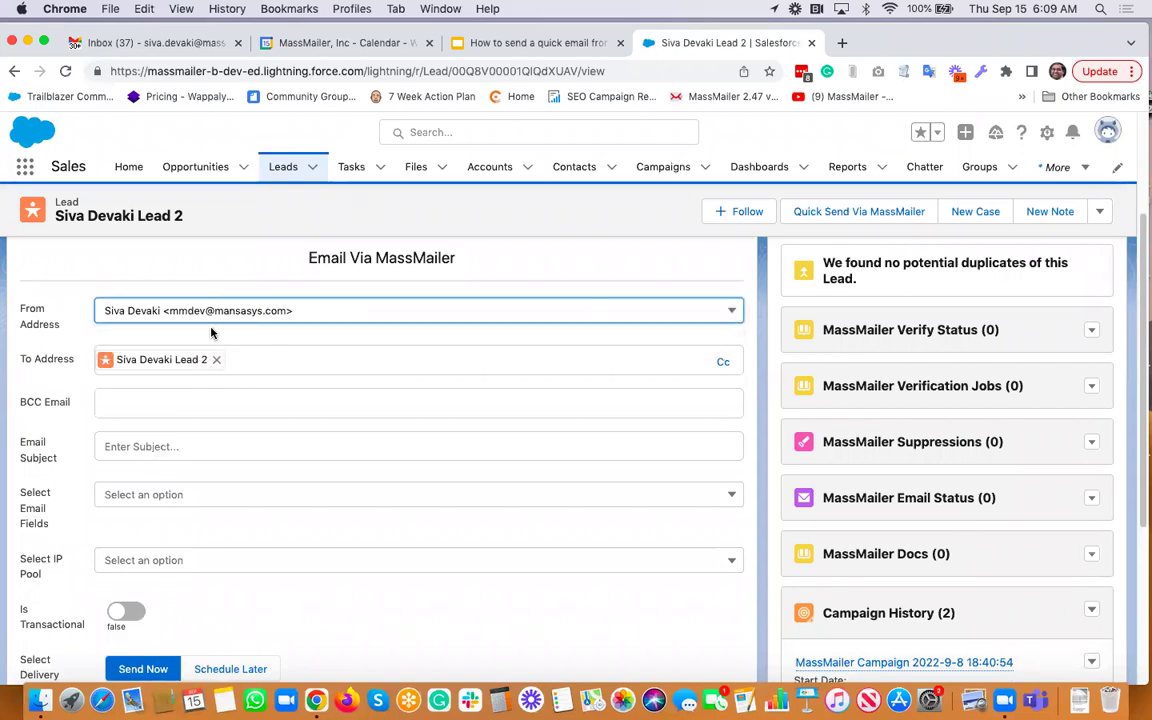
scroll(241, 344, down, 1)
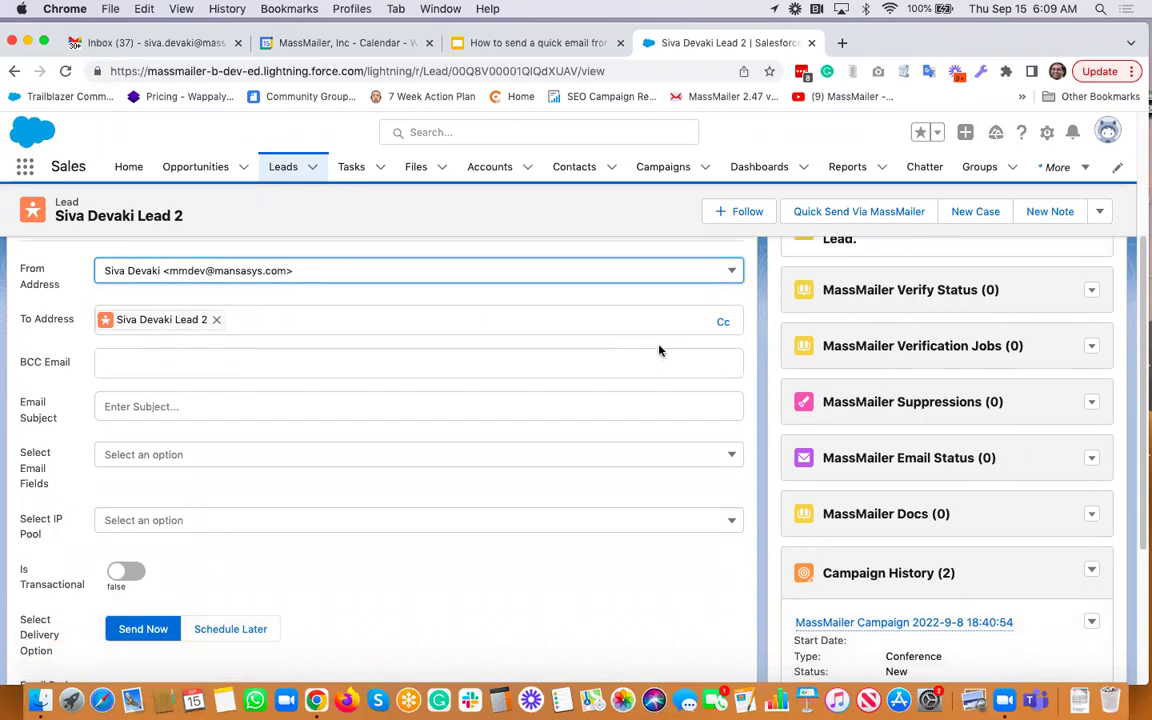
click(724, 323)
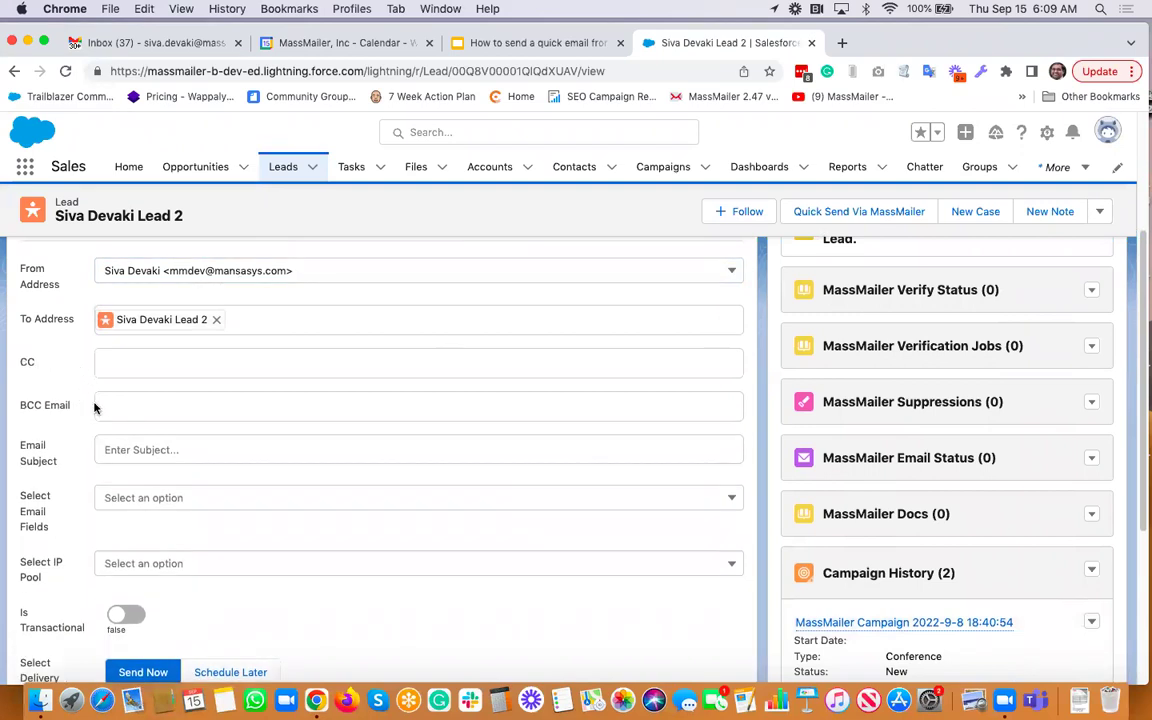
scroll(130, 390, down, 1)
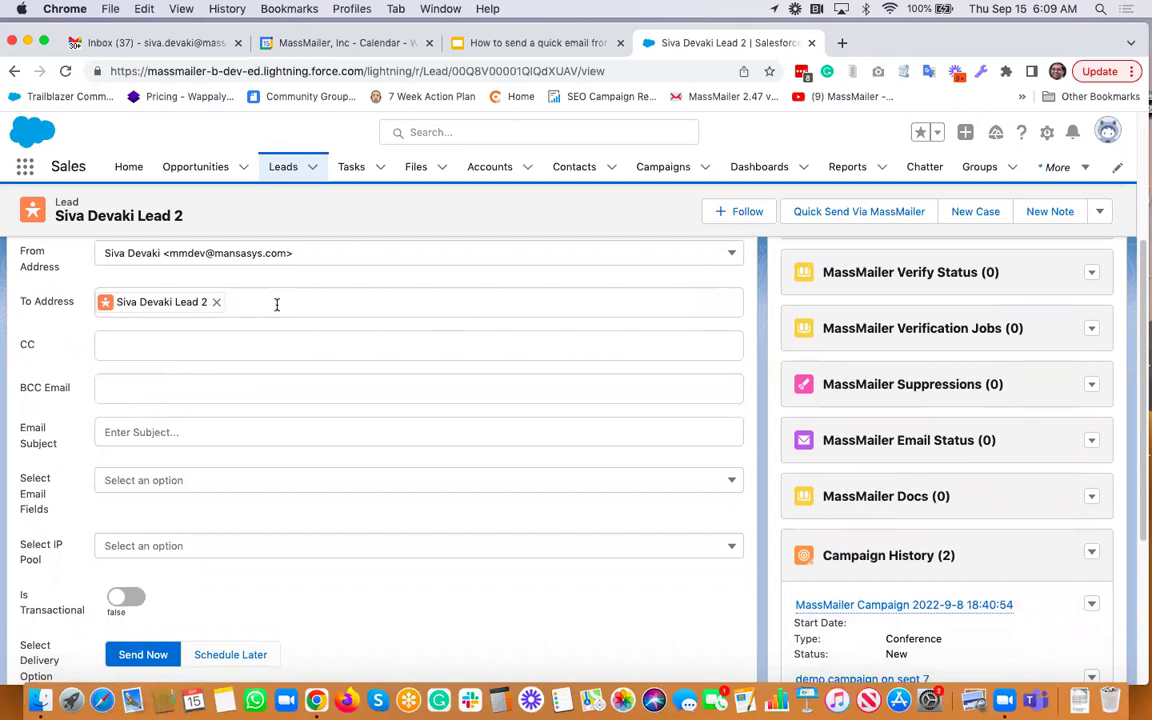
scroll(179, 418, down, 2)
Enter the email subject 'This is a simple send email feature'
click(152, 391)
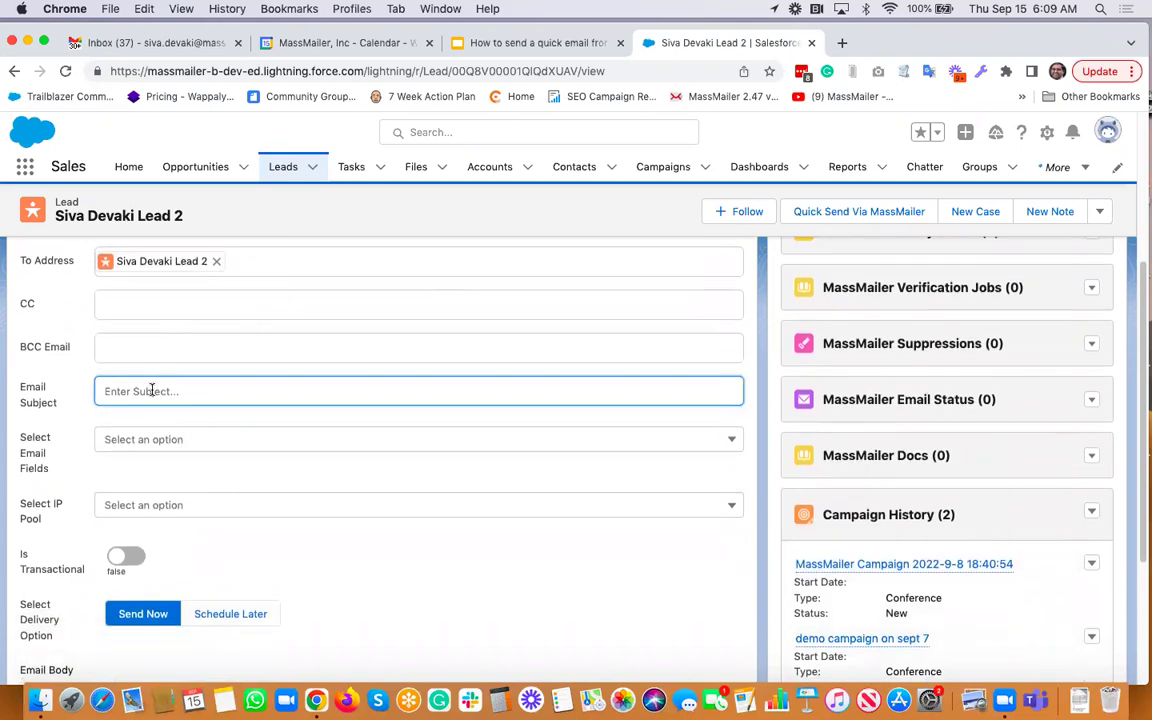
scroll(150, 390, down, 3)
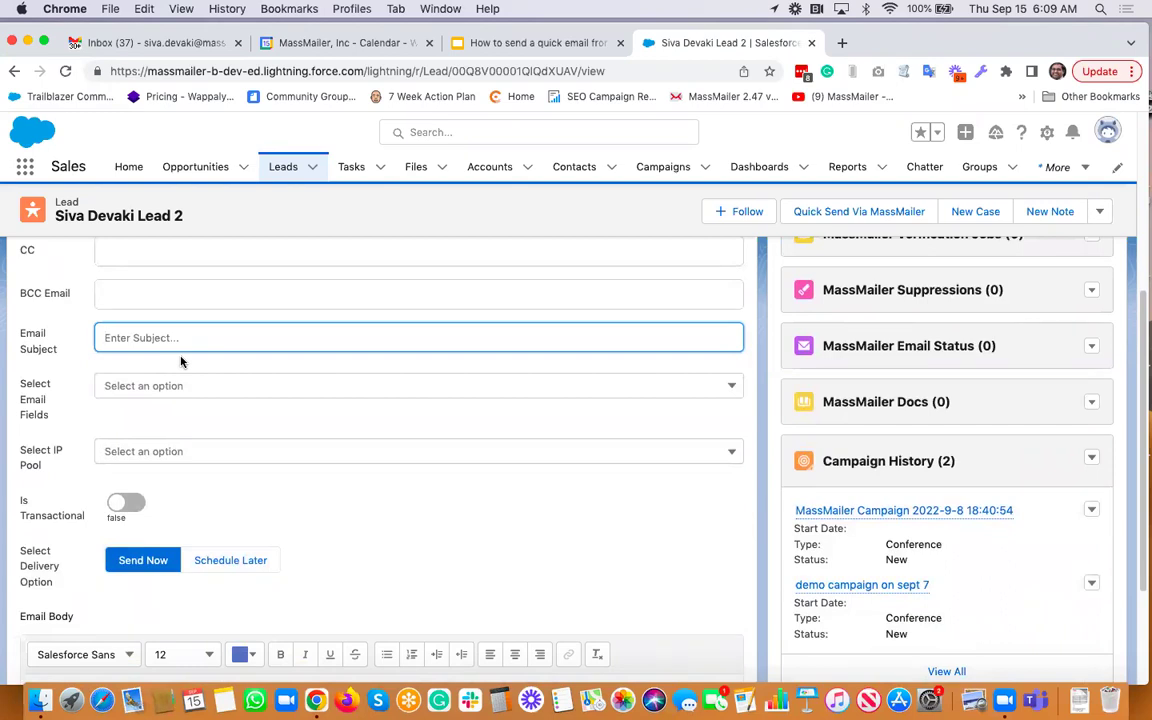
text(This a)
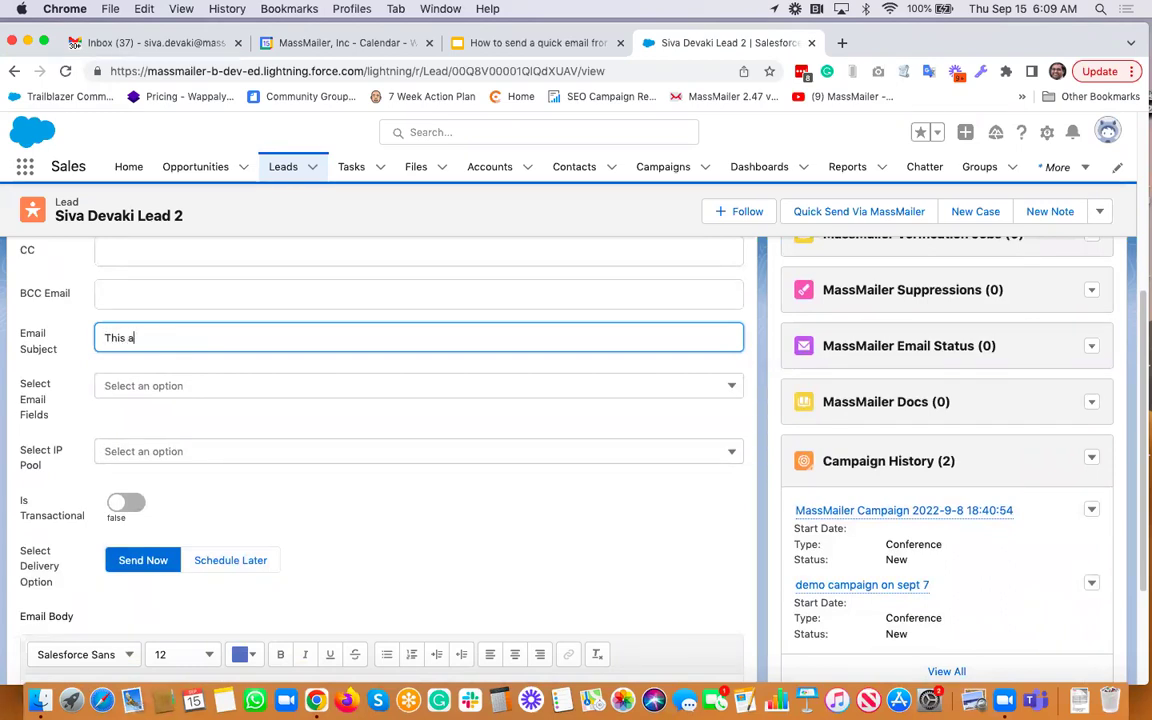
key(BackSpace)
text(is a simple send)
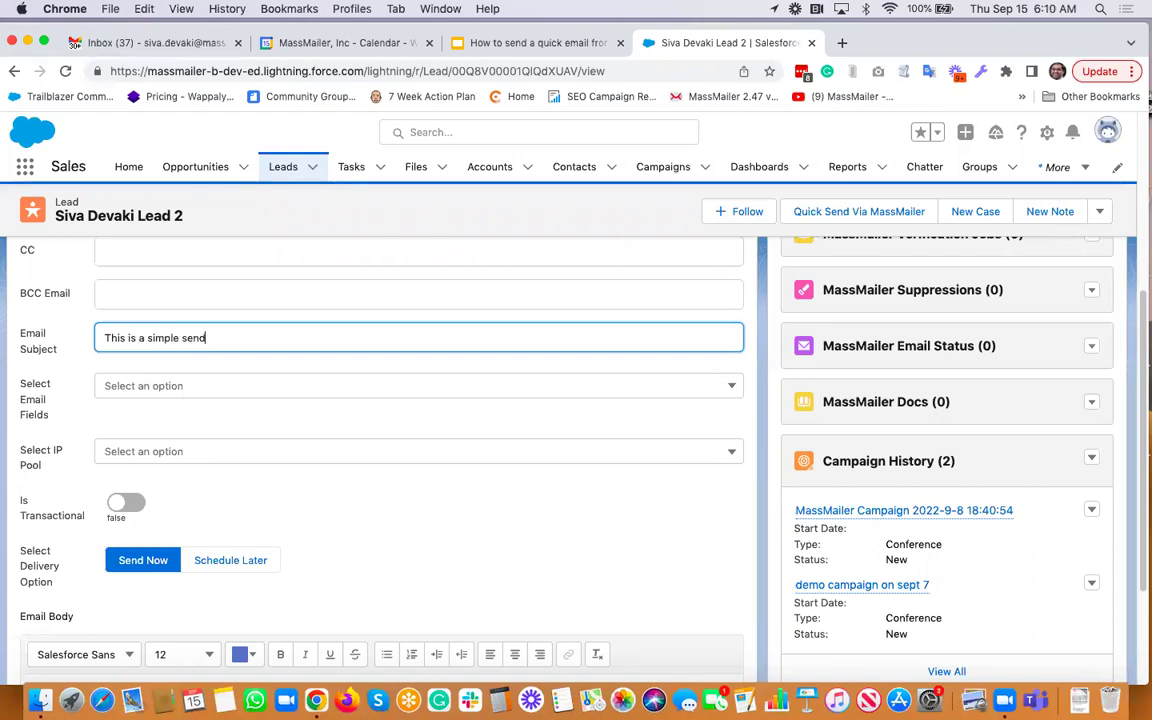
text( email feature)
scroll(180, 391, down, 1)
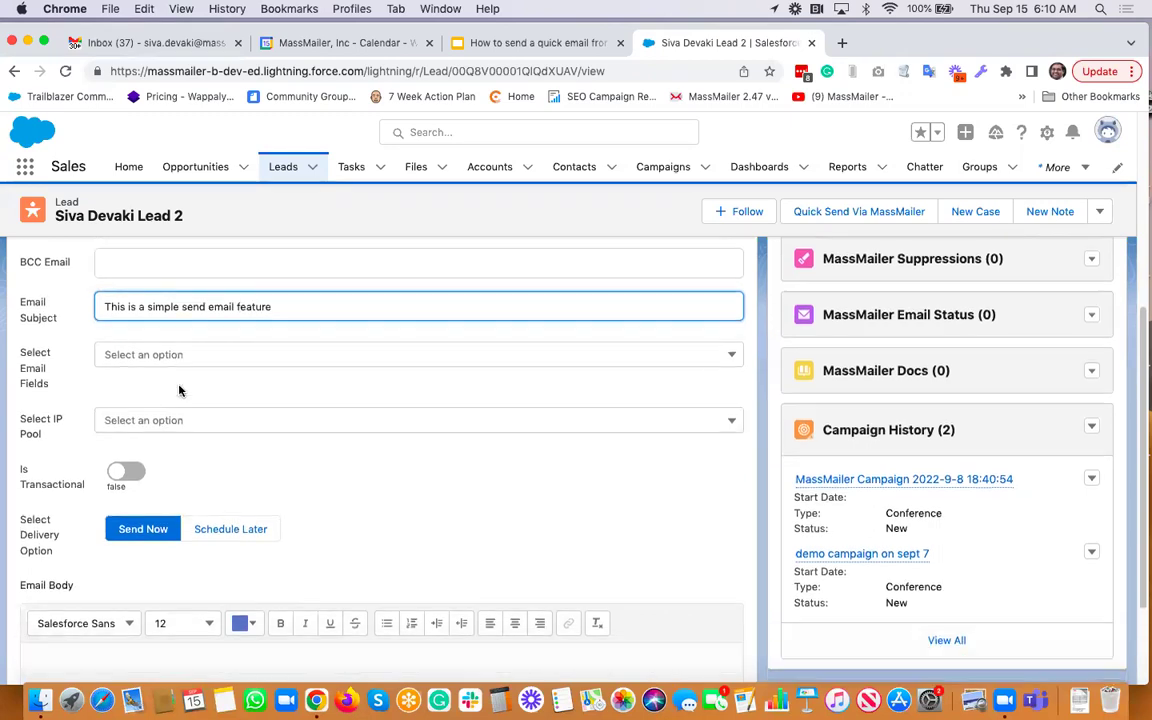
Select Email in the Select Email Fields dropdown
click(244, 339)
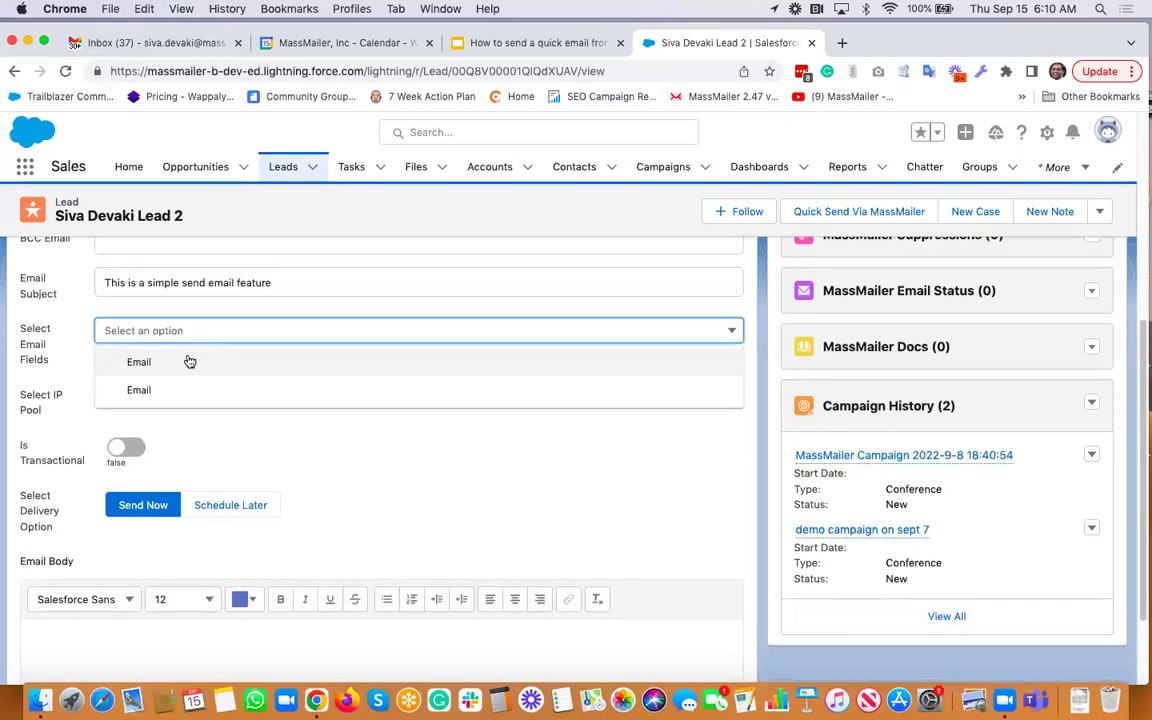
click(188, 360)
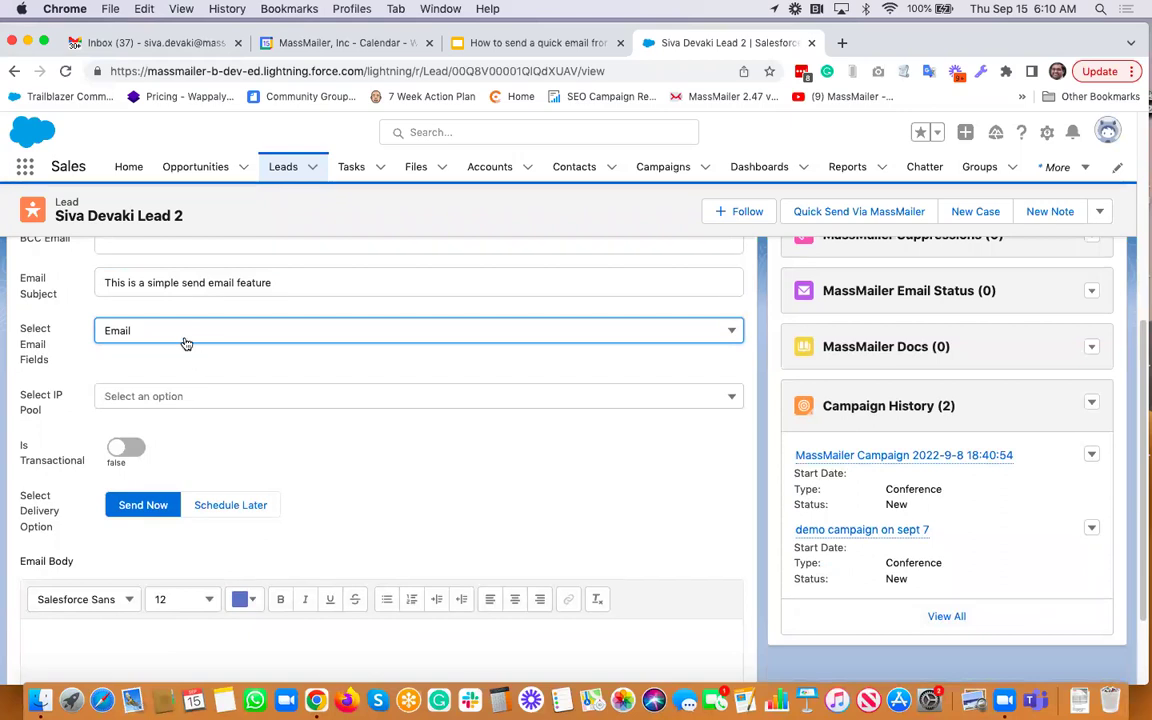
click(182, 333)
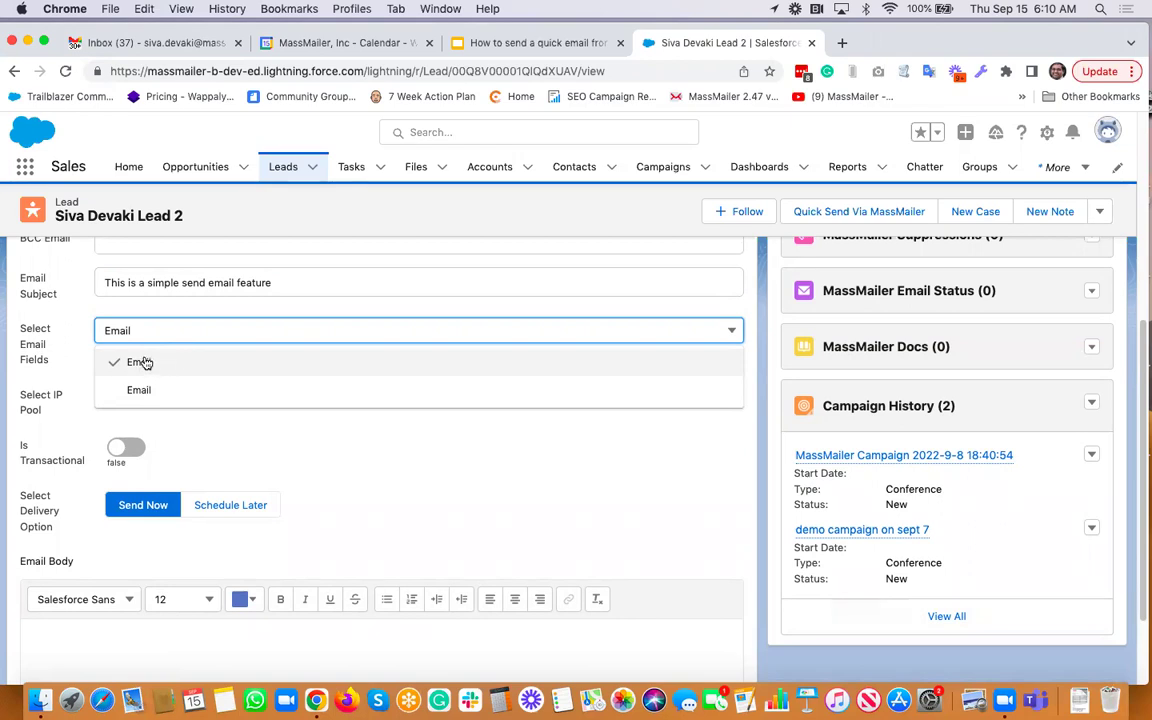
click(140, 362)
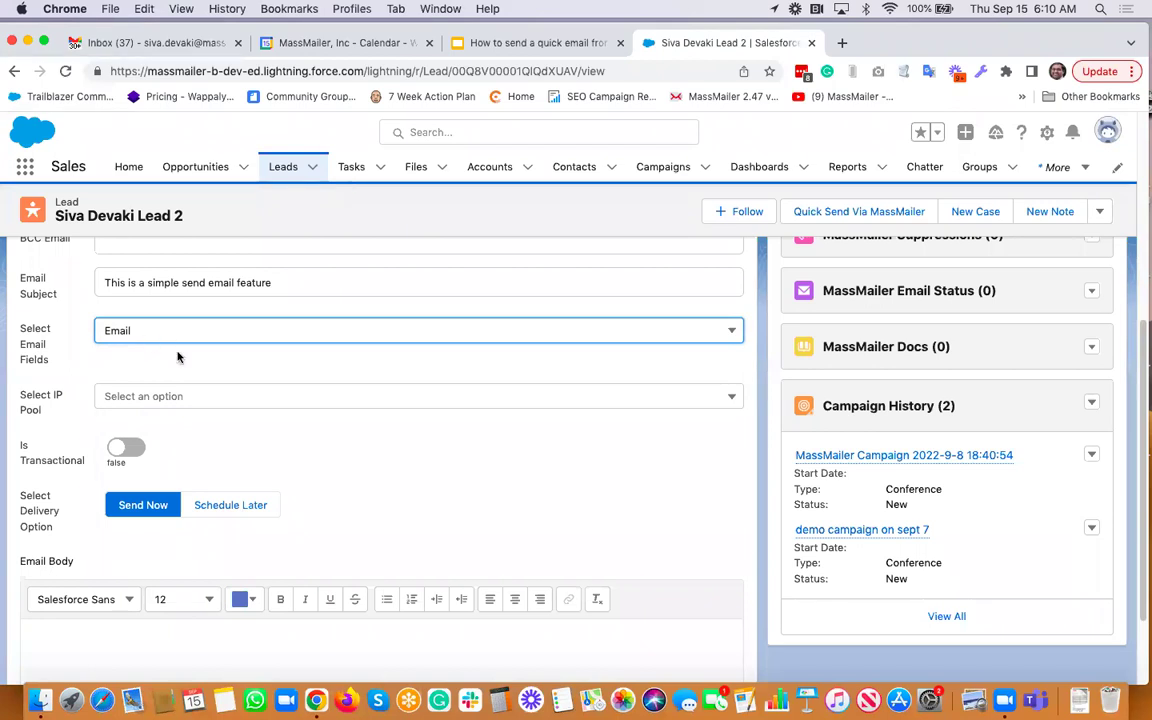
scroll(178, 357, down, 1)
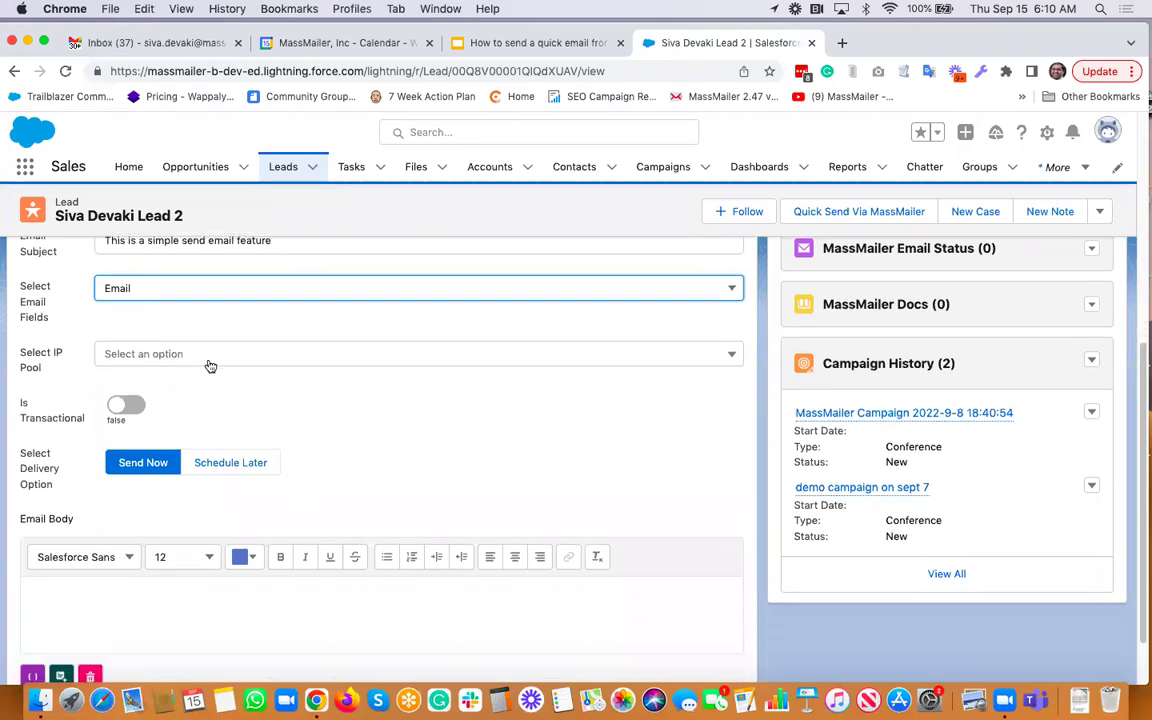
click(208, 362)
Leave Select IP Pool empty and switch delivery to Send Now
click(208, 362)
scroll(239, 393, down, 1)
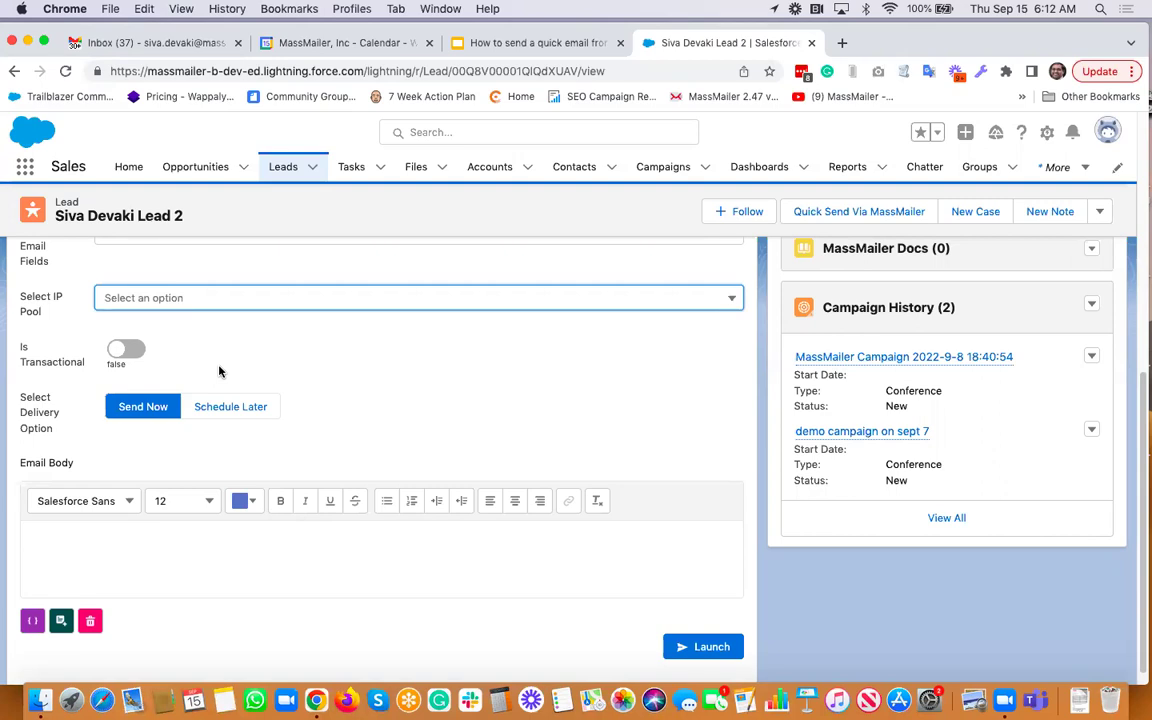
scroll(219, 371, down, 1)
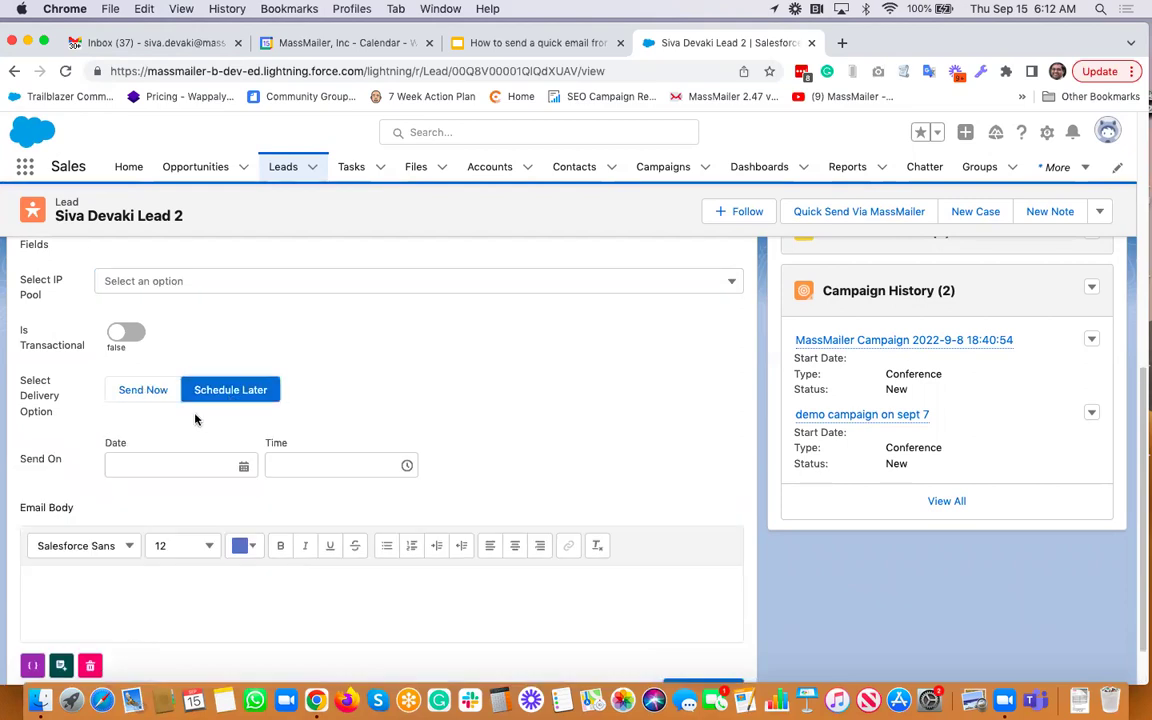
click(152, 394)
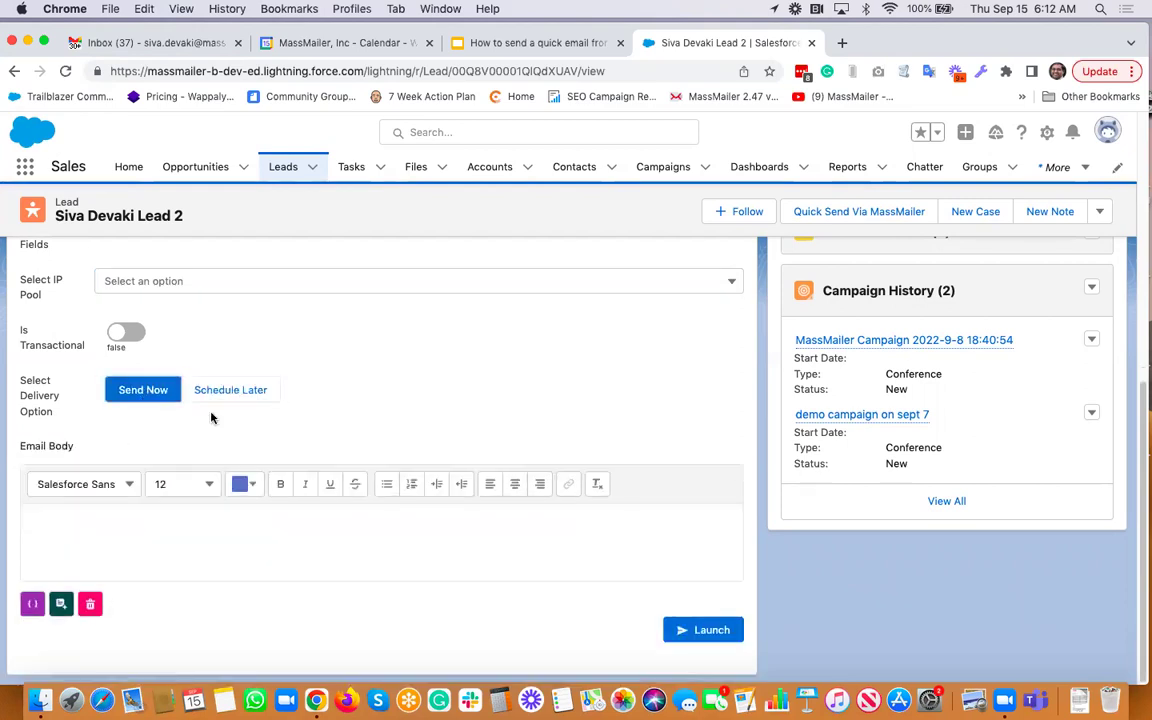
click(184, 522)
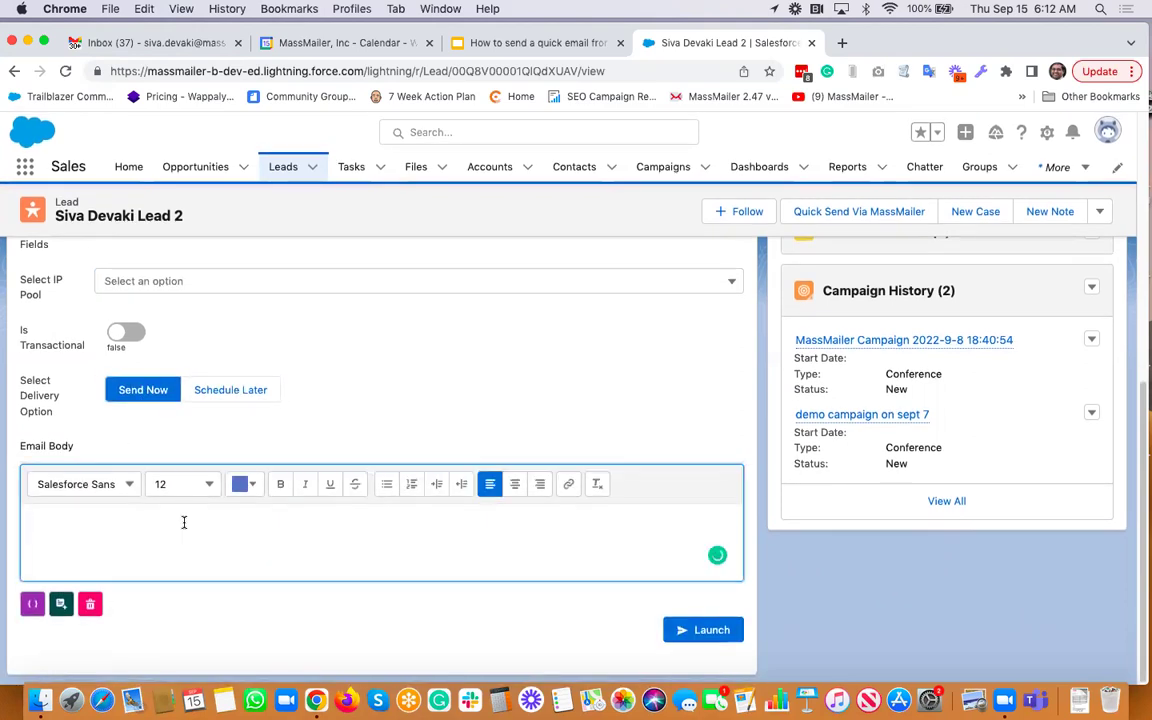
Write the body 'This is a demo email testing a simple email feature' and Launch
text(This is a demo email)
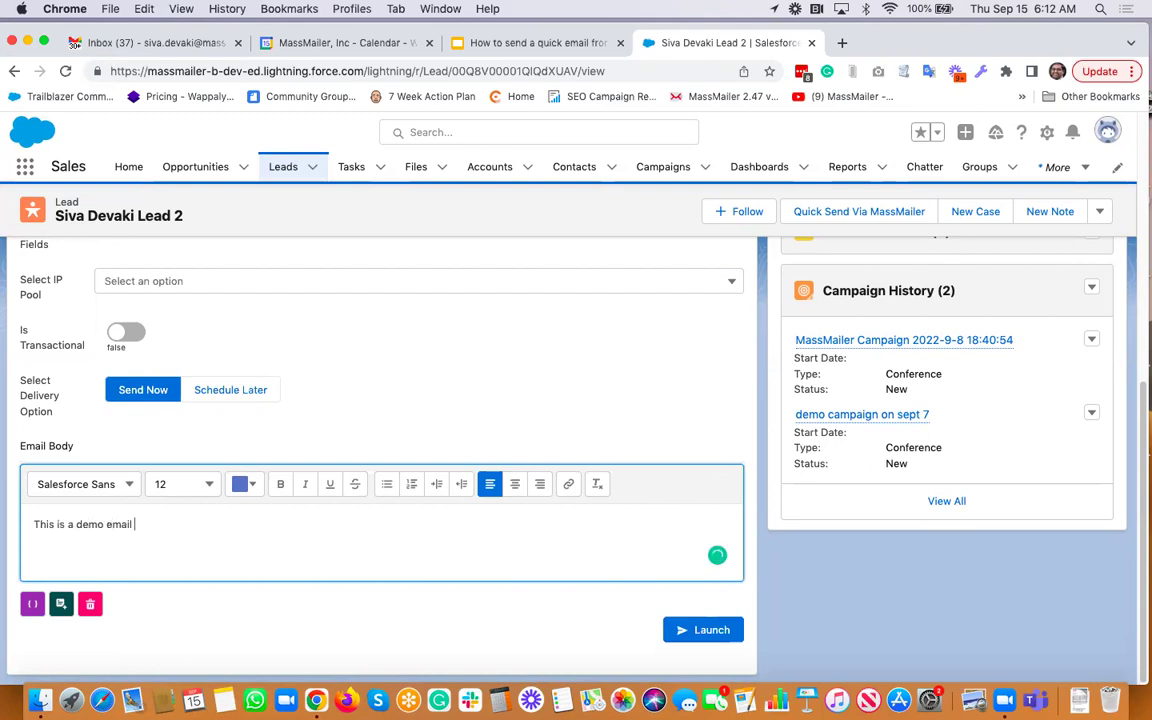
text(testing simple email feature...)
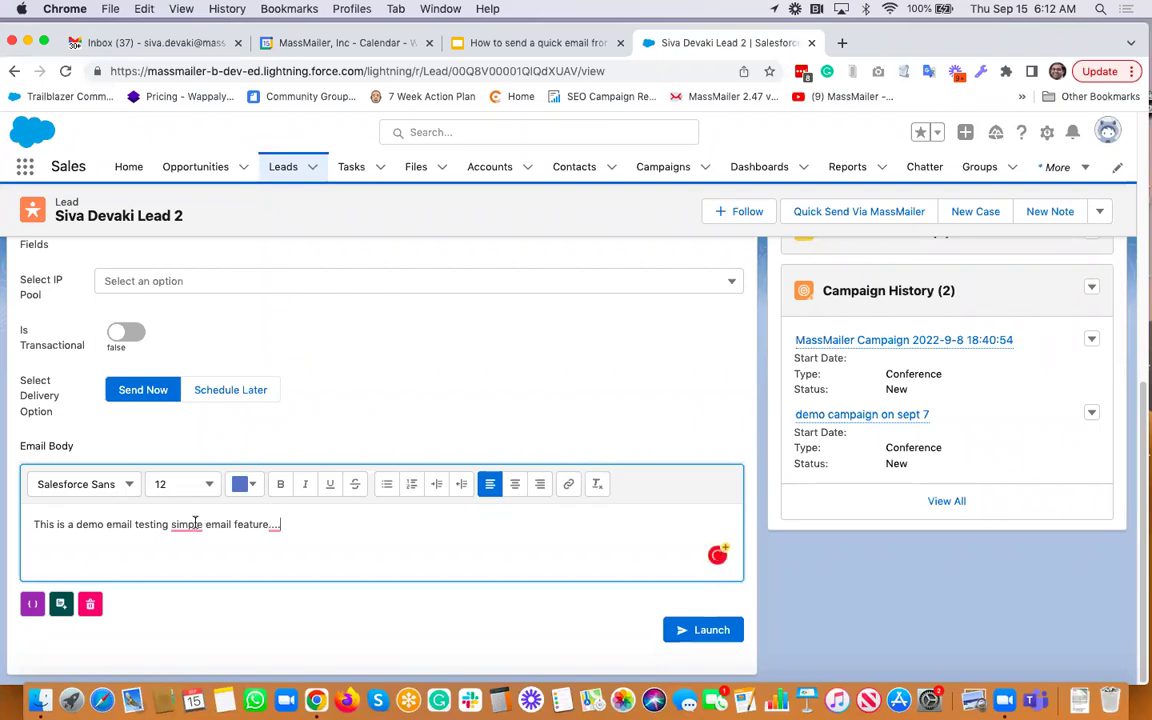
mouse_move(185, 524)
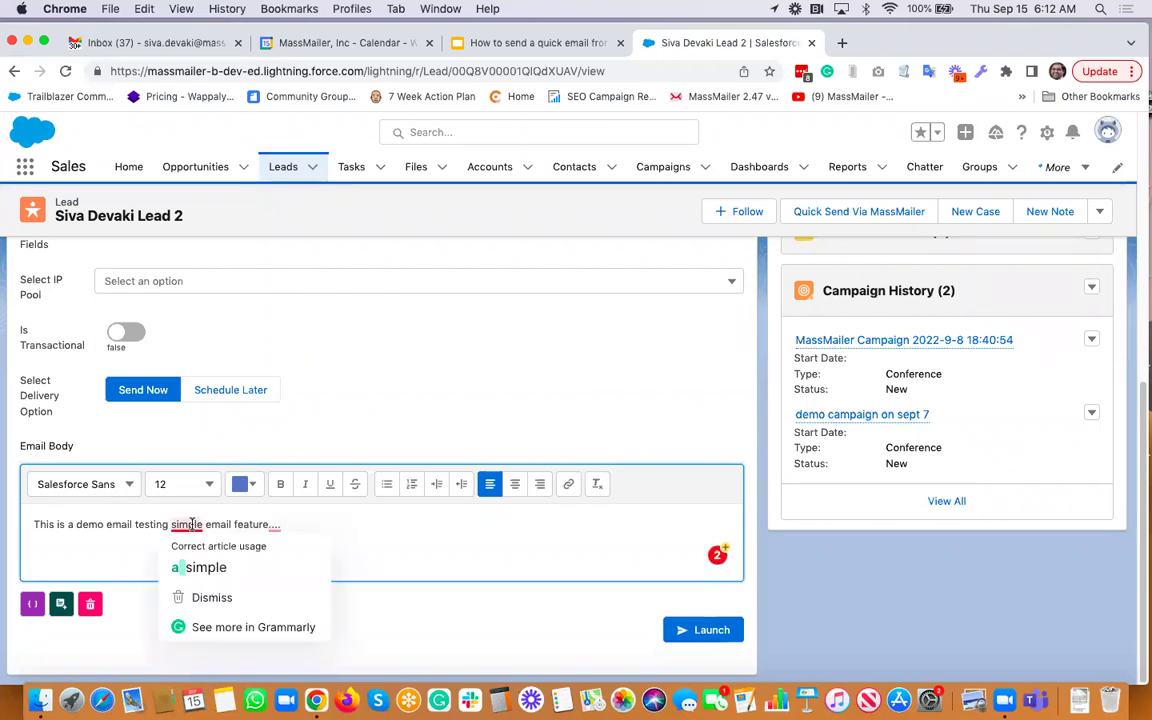
click(193, 562)
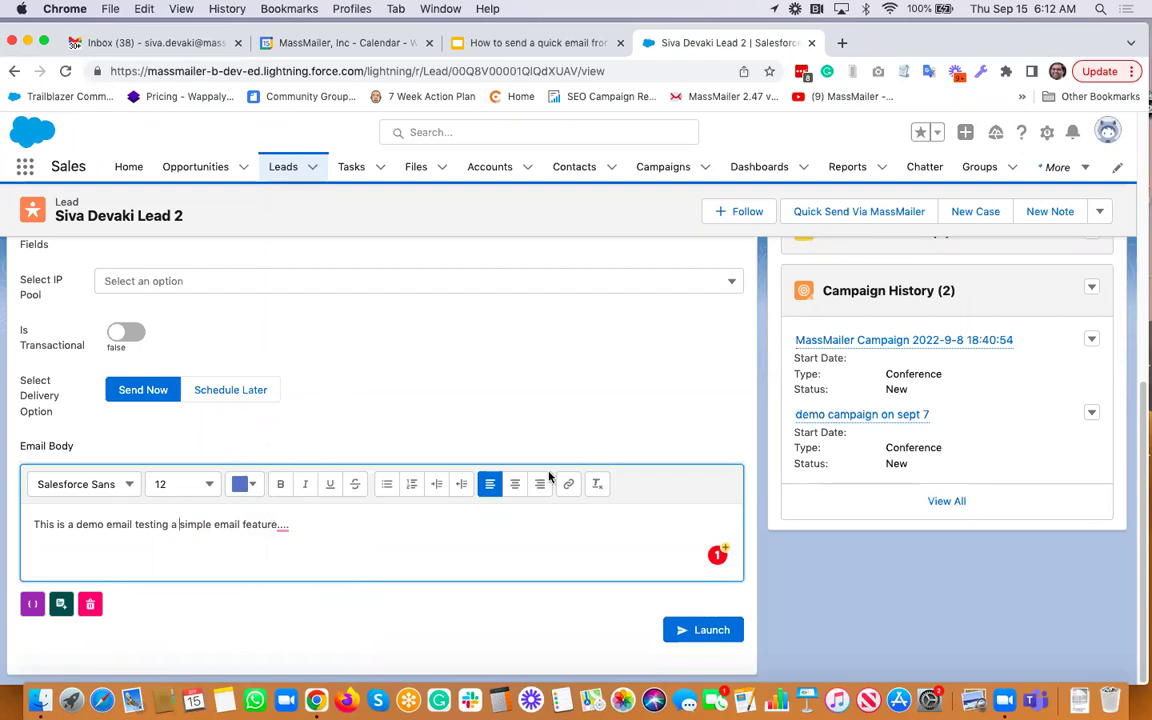
click(712, 631)
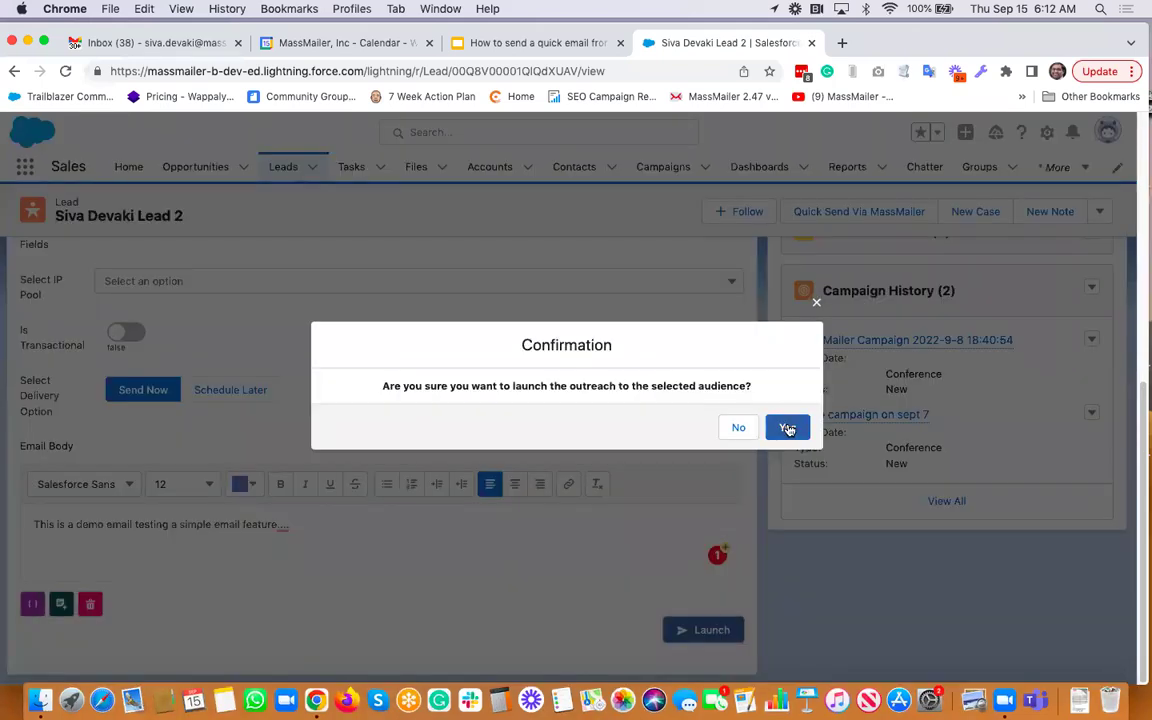
Answer Yes in the Confirmation dialog to launch the outreach
click(788, 427)
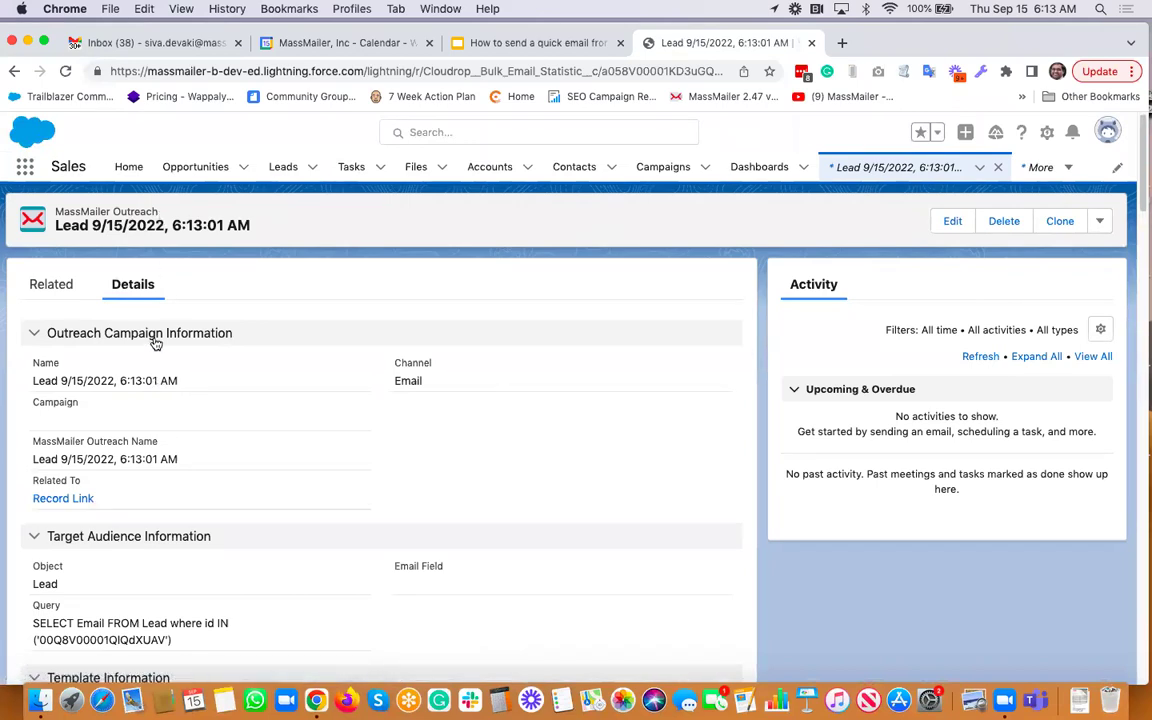
Follow the Record Link under Related To to the outreach's lead
scroll(150, 343, down, 3)
scroll(152, 344, up, 3)
scroll(150, 344, down, 3)
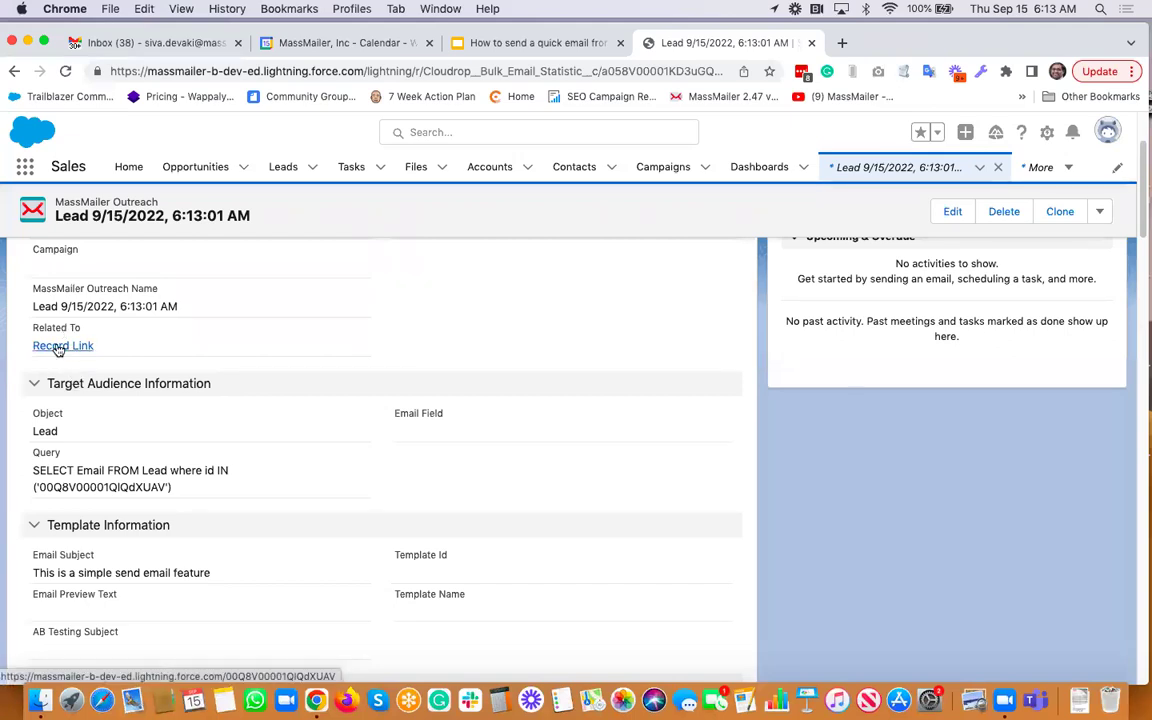
click(58, 346)
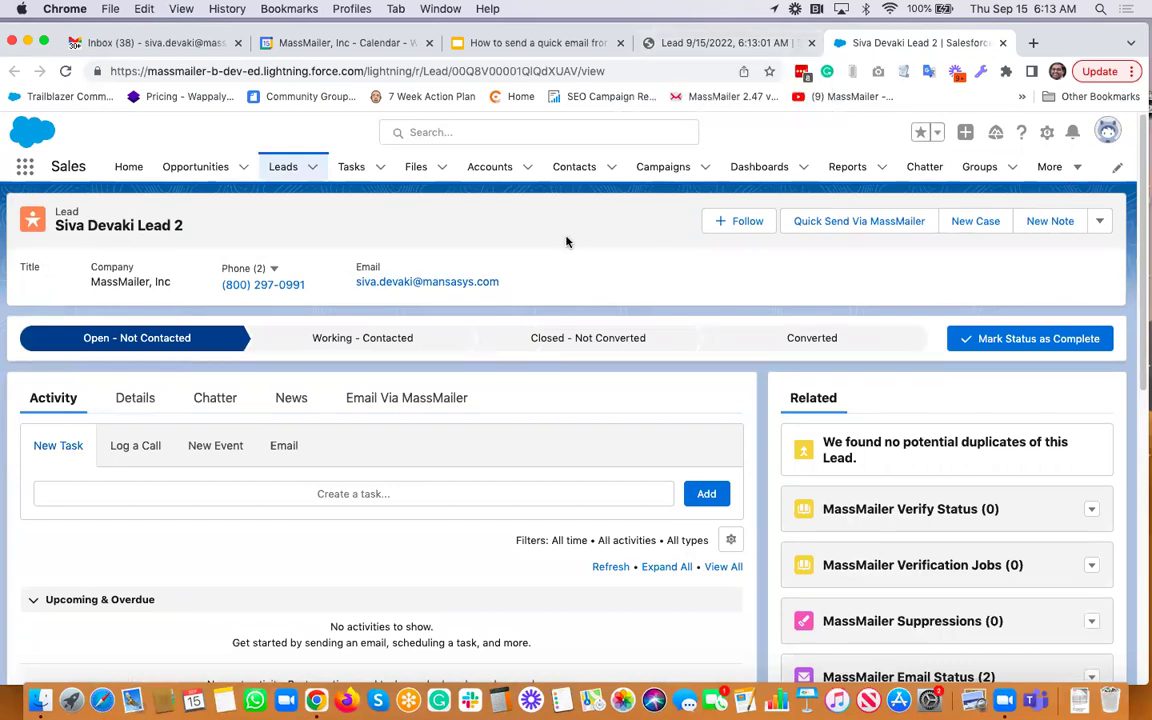
On the Email Via MassMailer tab, bring up the Email Body's Insert merge field panel
scroll(514, 390, down, 3)
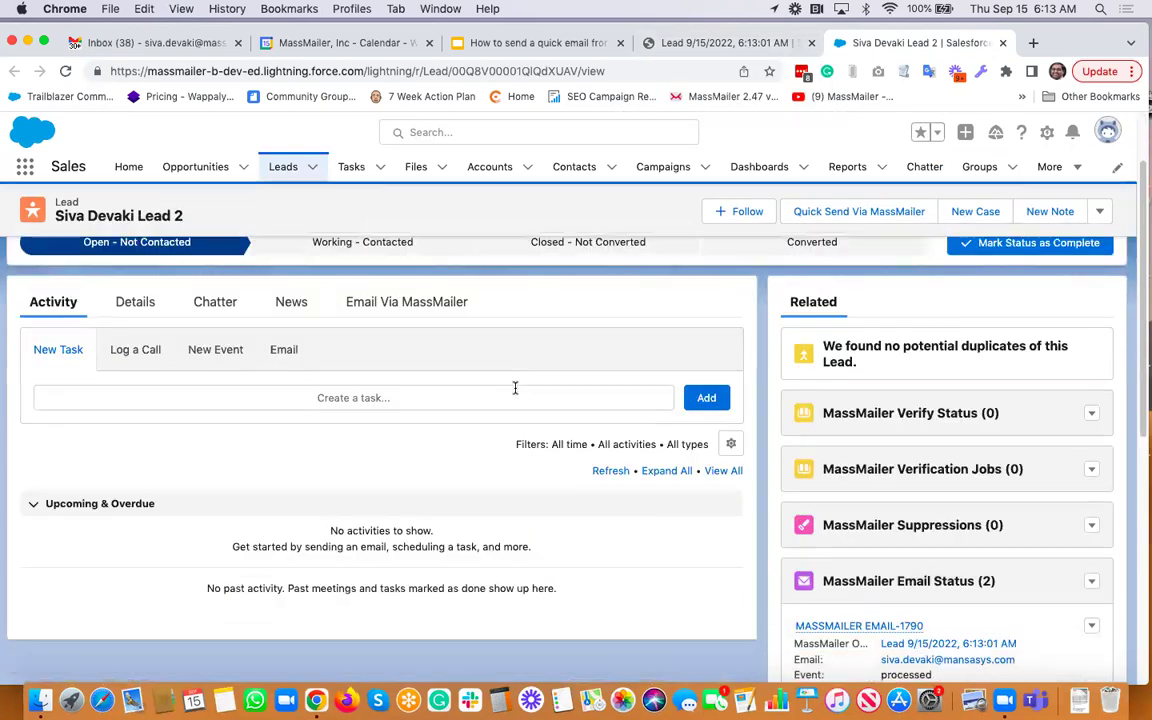
scroll(413, 366, up, 2)
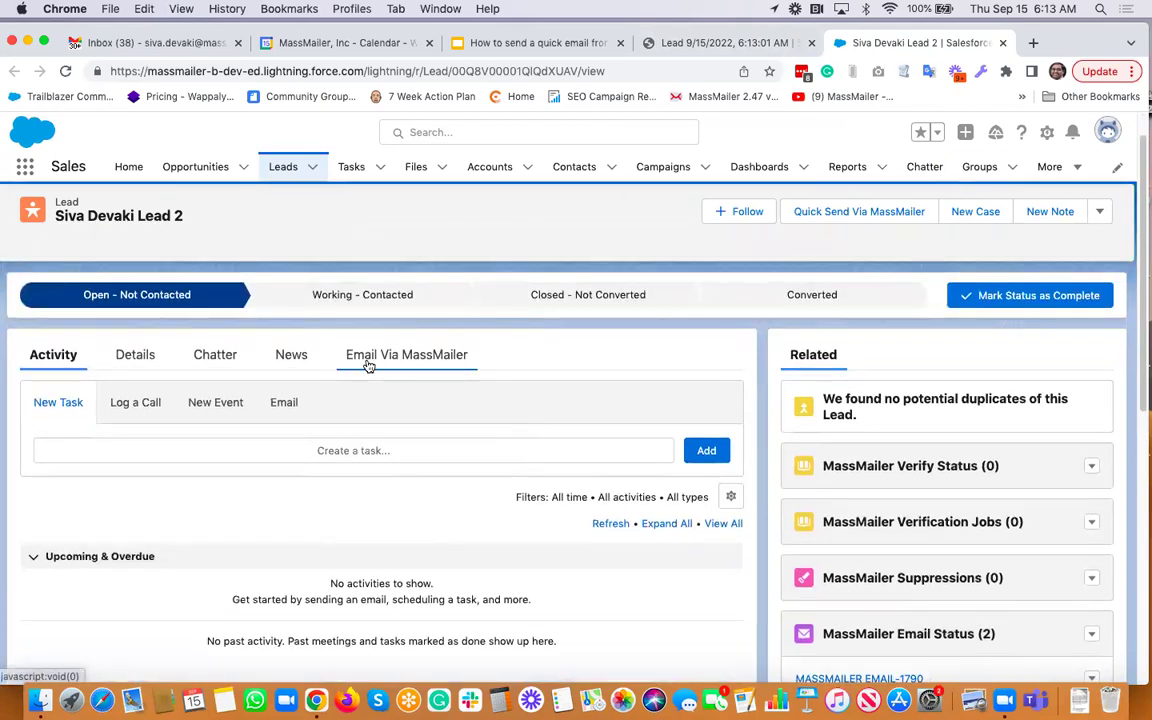
click(368, 360)
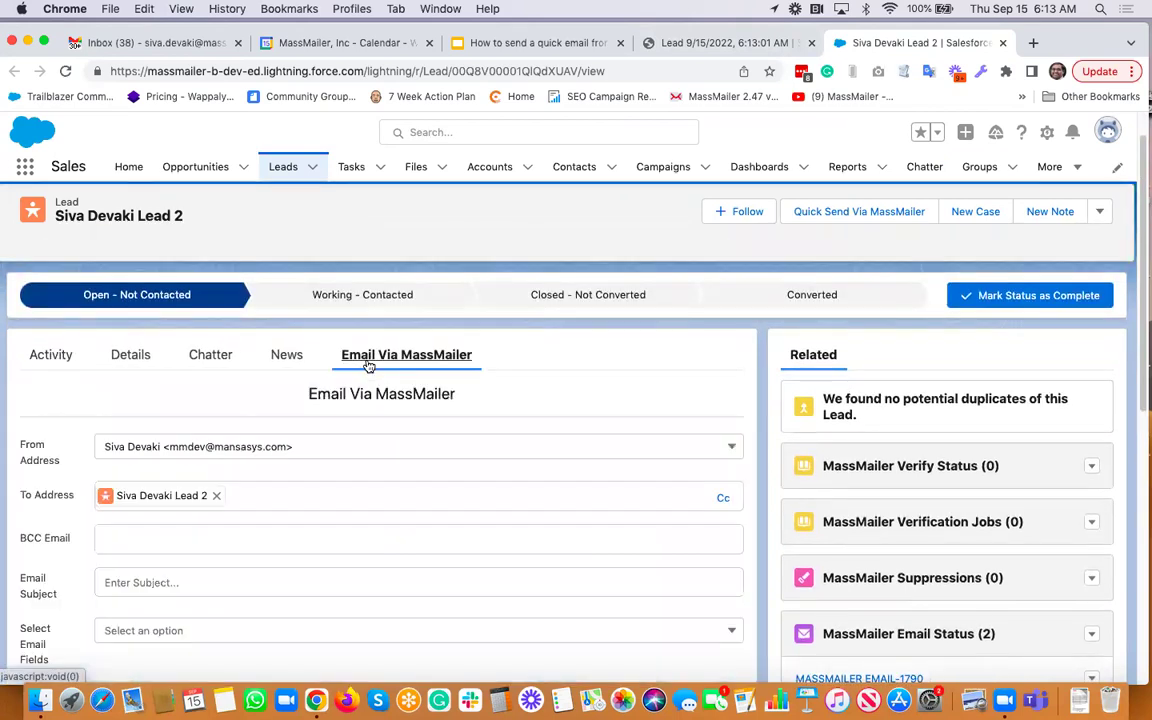
scroll(288, 490, down, 3)
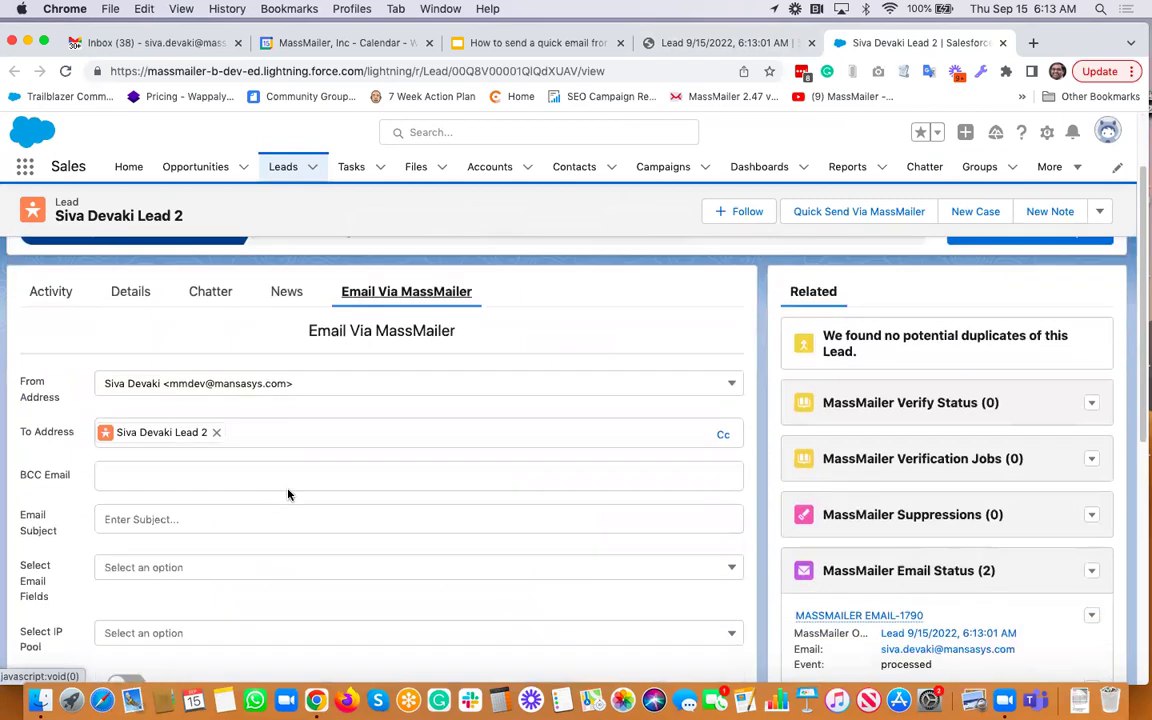
scroll(237, 481, down, 3)
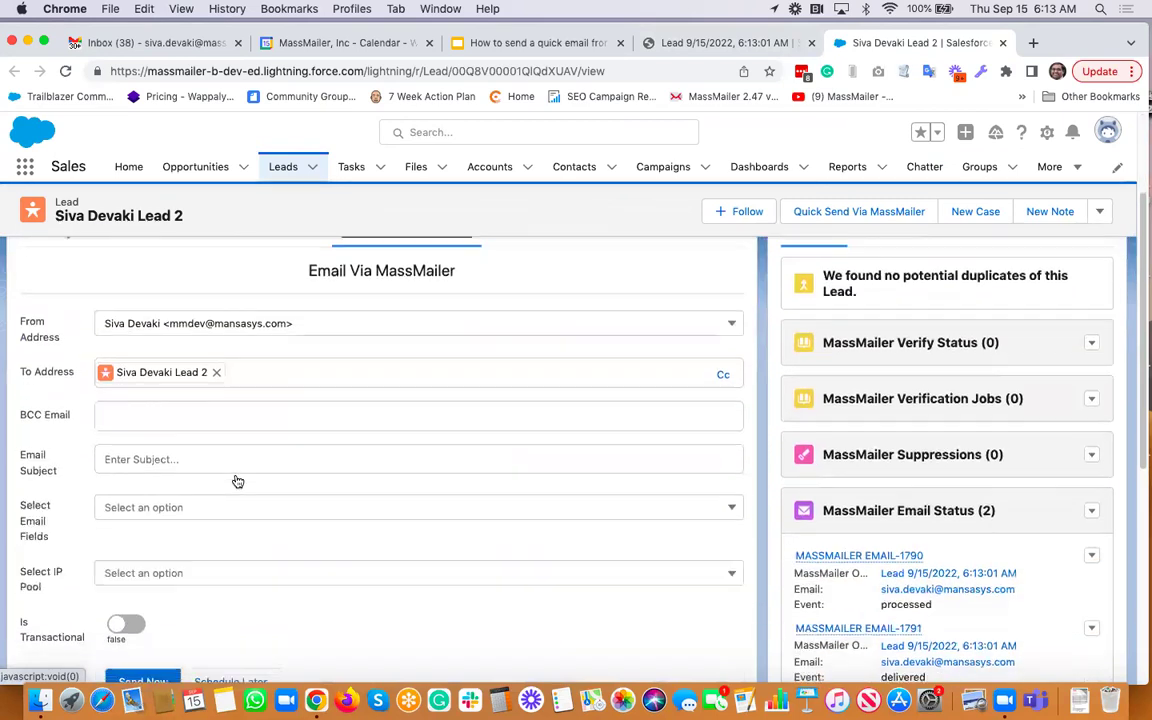
scroll(173, 400, down, 6)
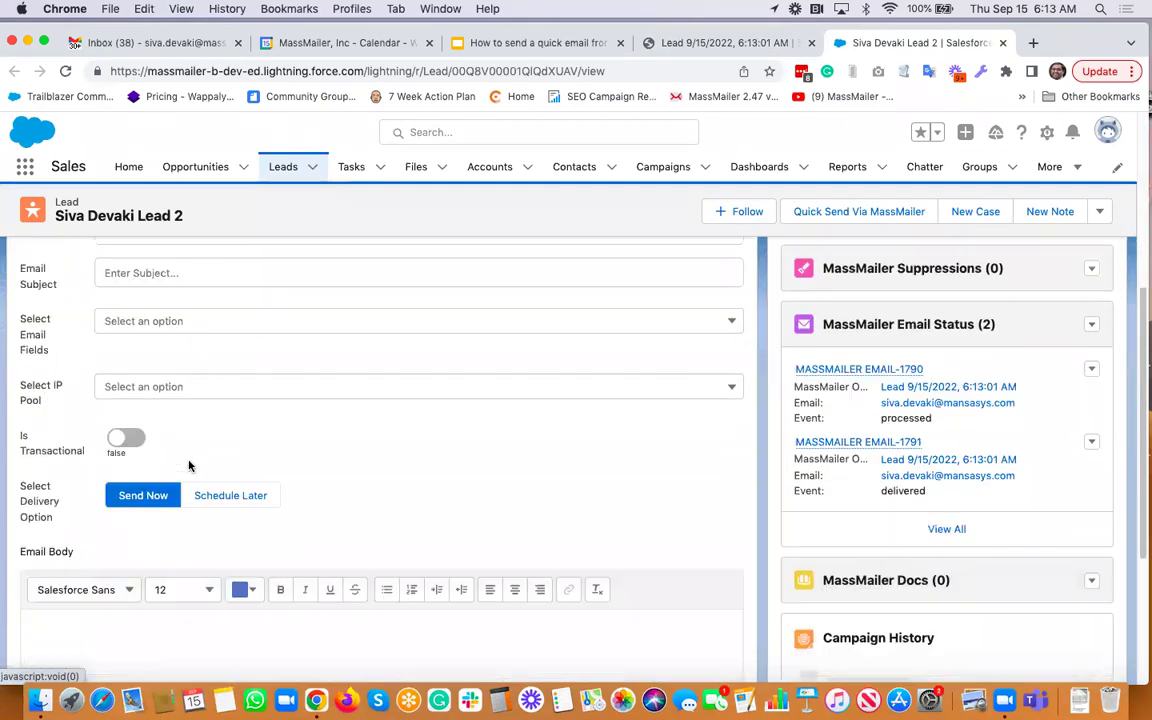
scroll(197, 514, down, 2)
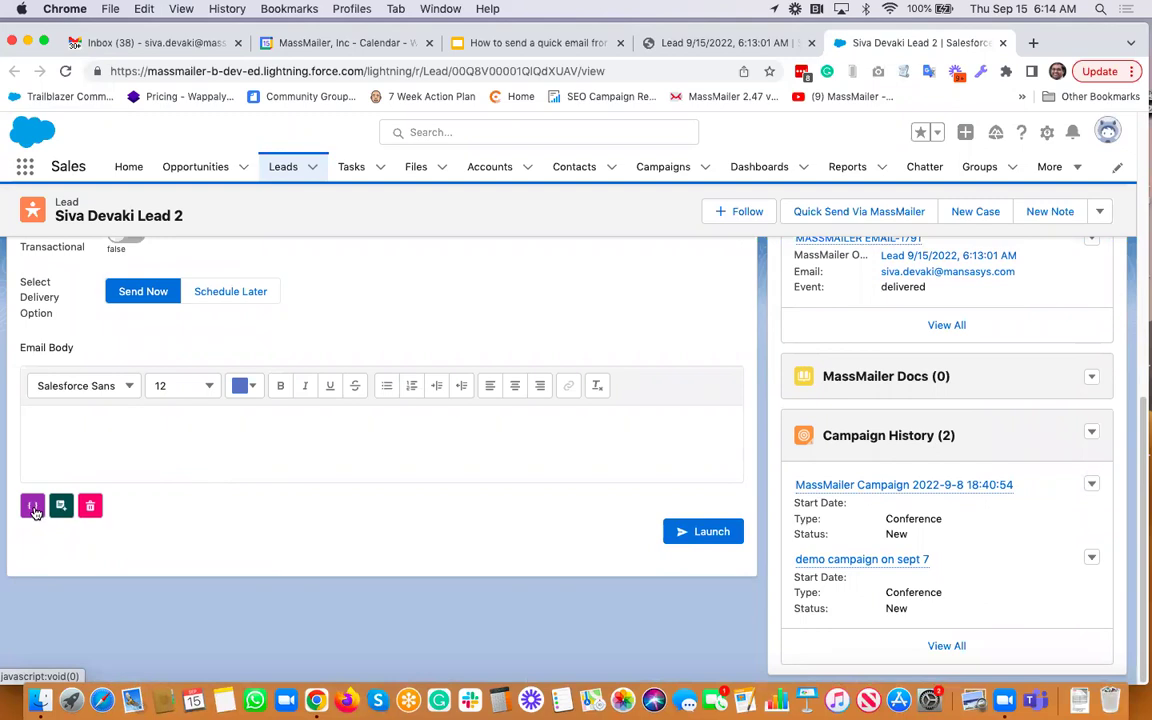
click(32, 507)
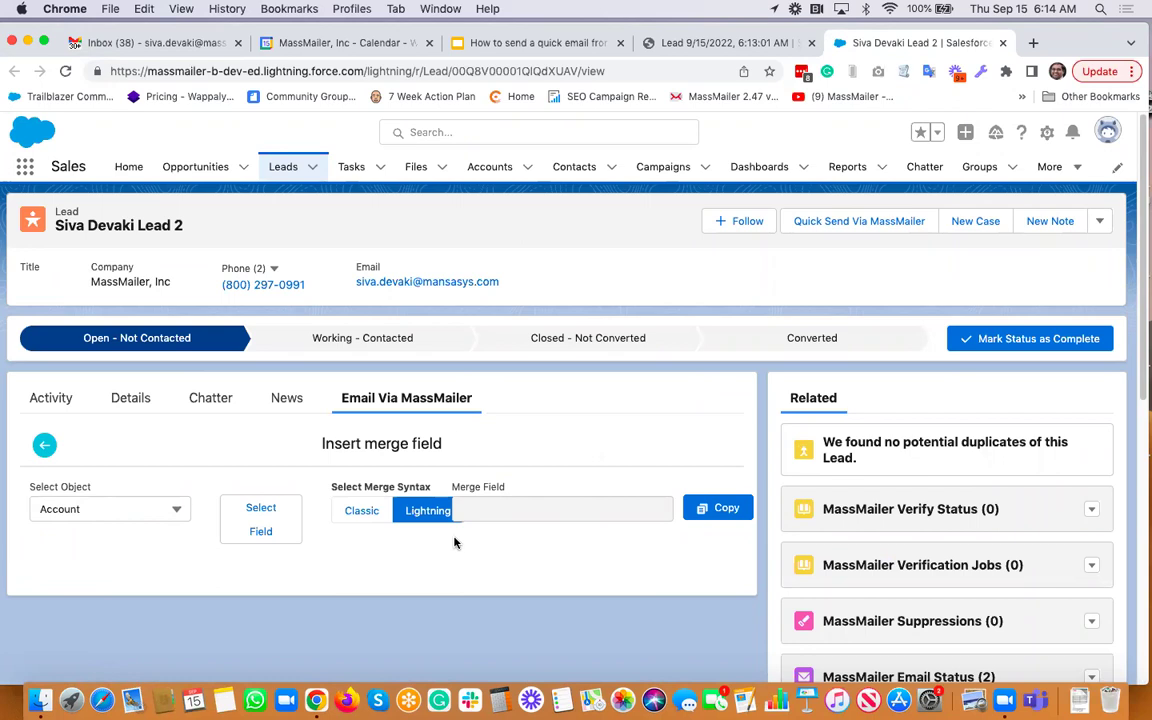
Build and copy the Lead First Name merge field {{{Lead.FirstName}}}
scroll(521, 443, down, 2)
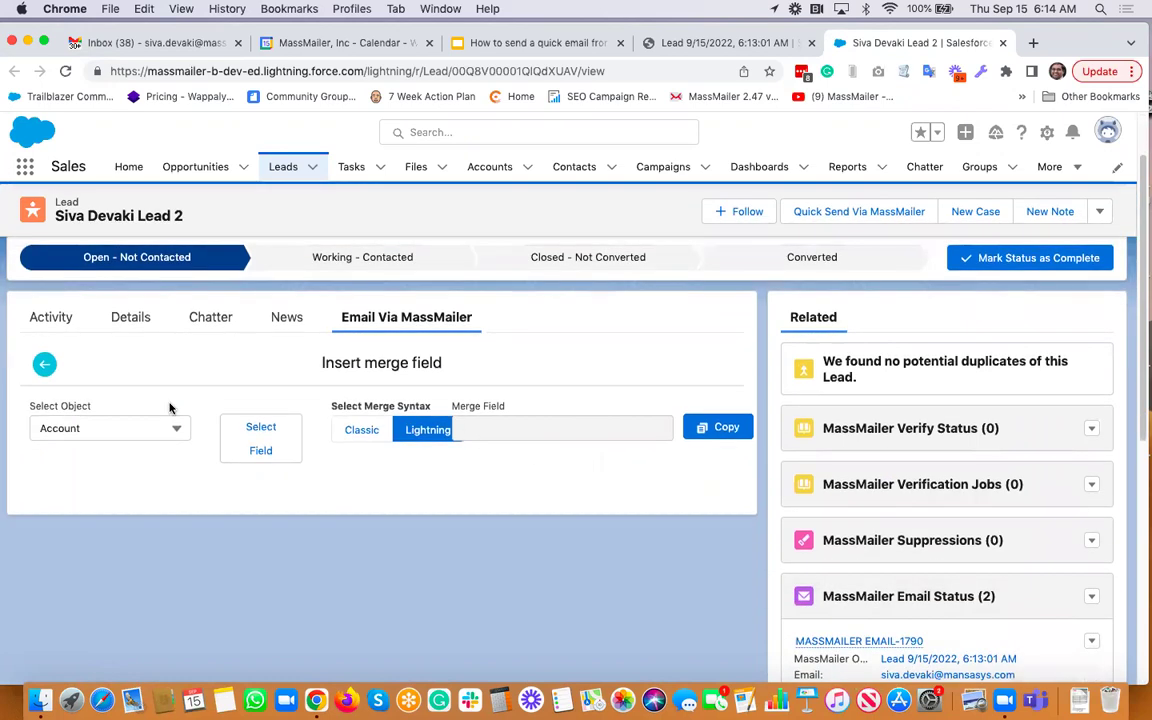
click(156, 433)
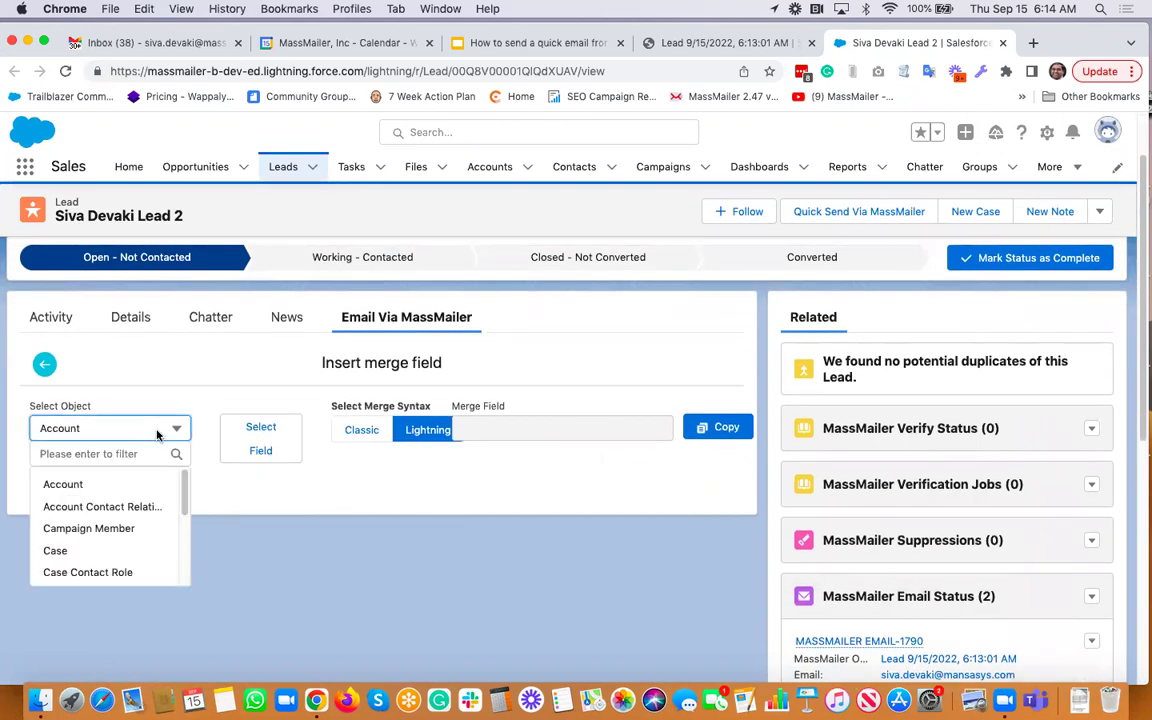
scroll(90, 523, down, 3)
click(91, 531)
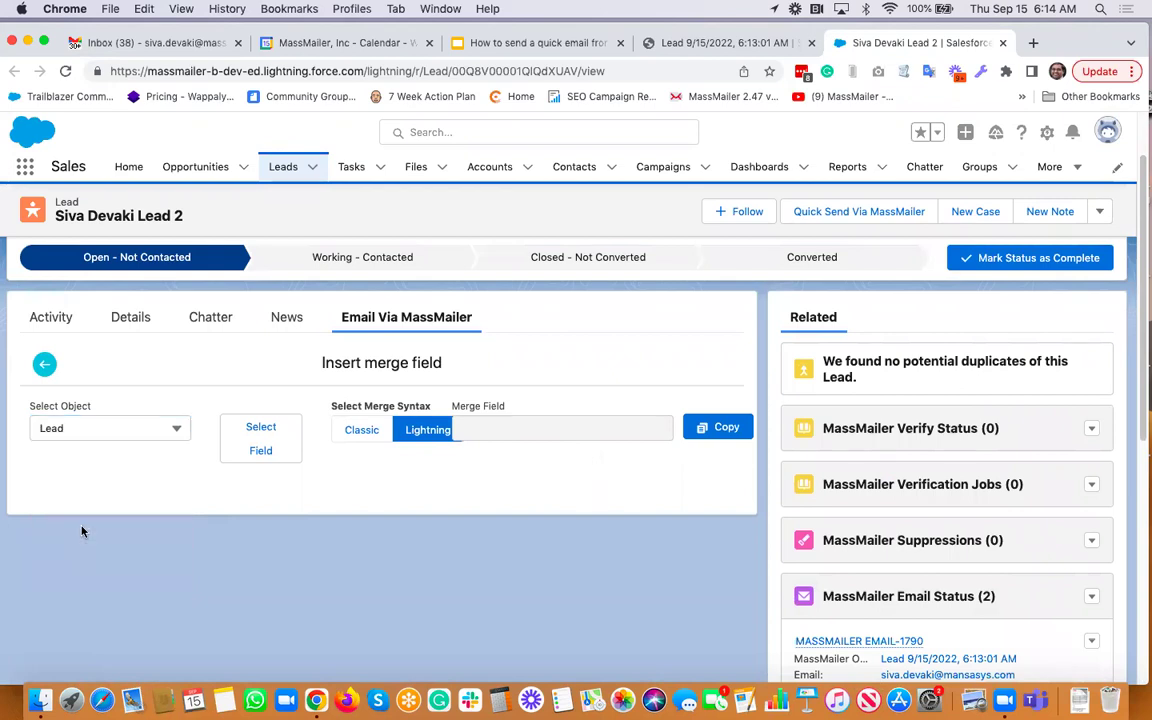
click(276, 438)
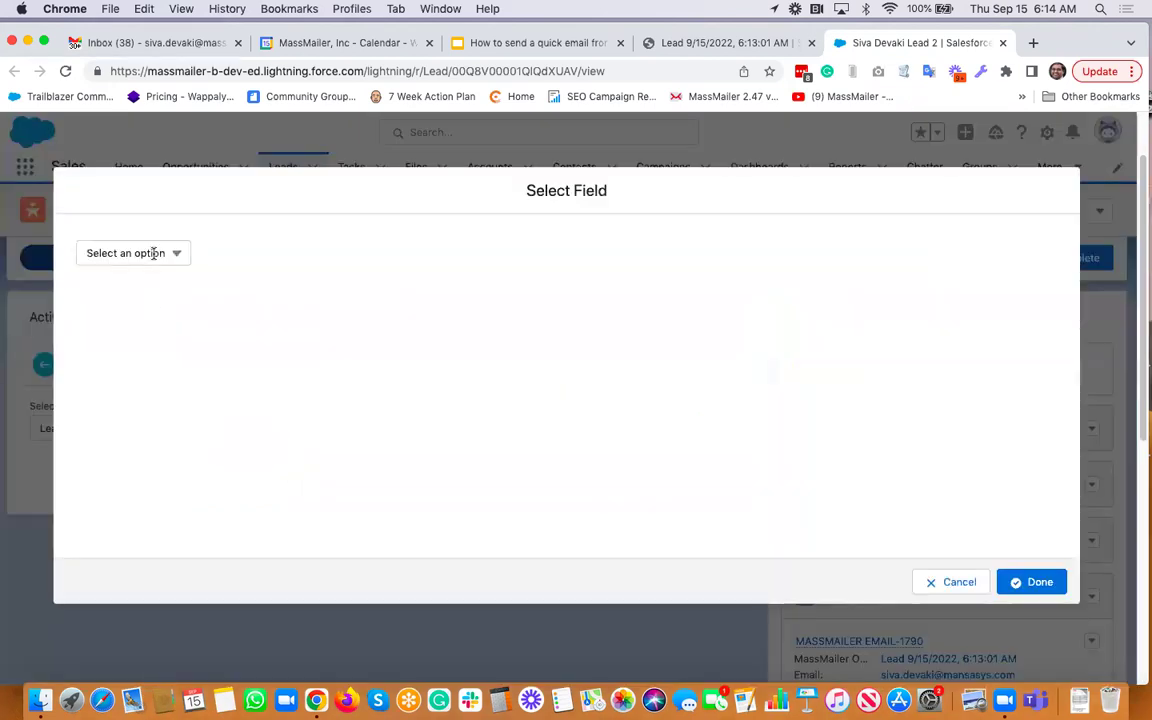
click(158, 252)
text(first)
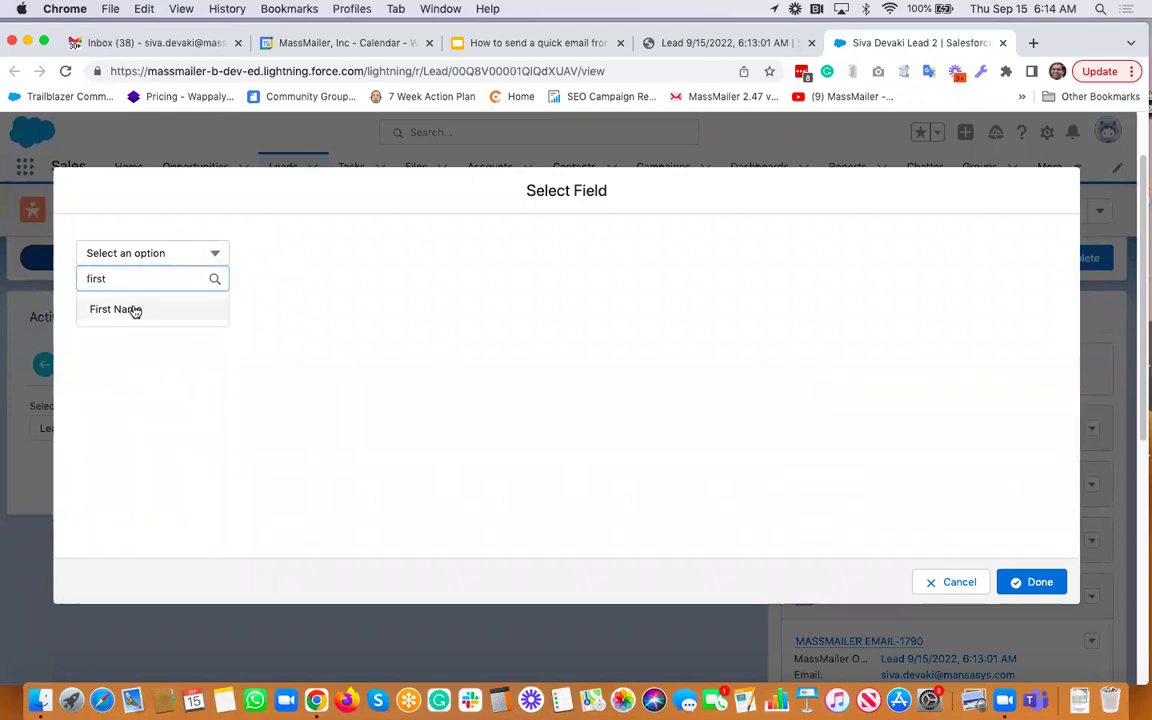
click(131, 309)
click(1017, 582)
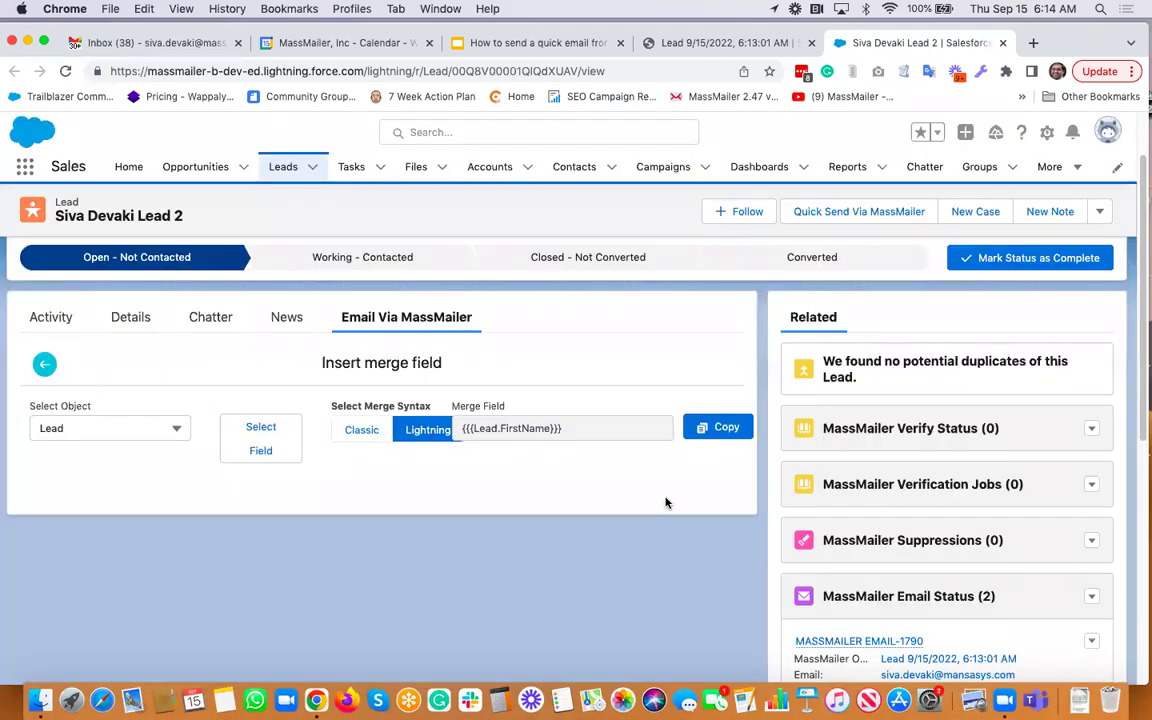
click(737, 433)
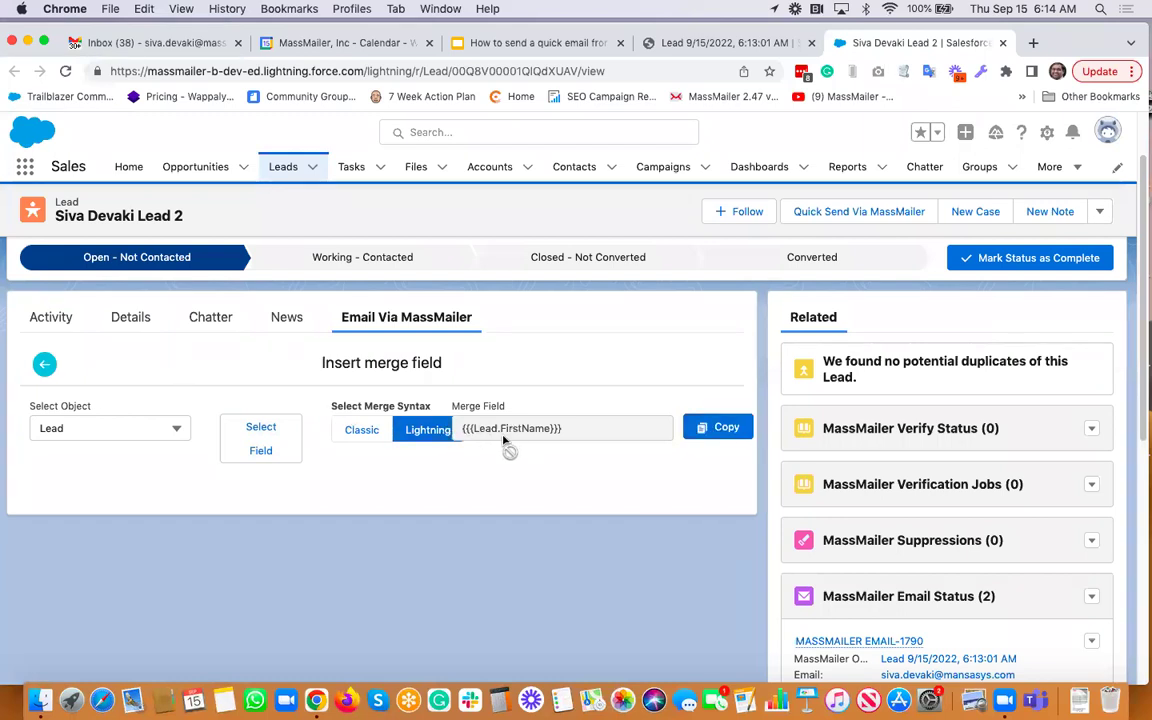
Paste {{{Lead.FirstName}}} at the start of the email body
click(45, 365)
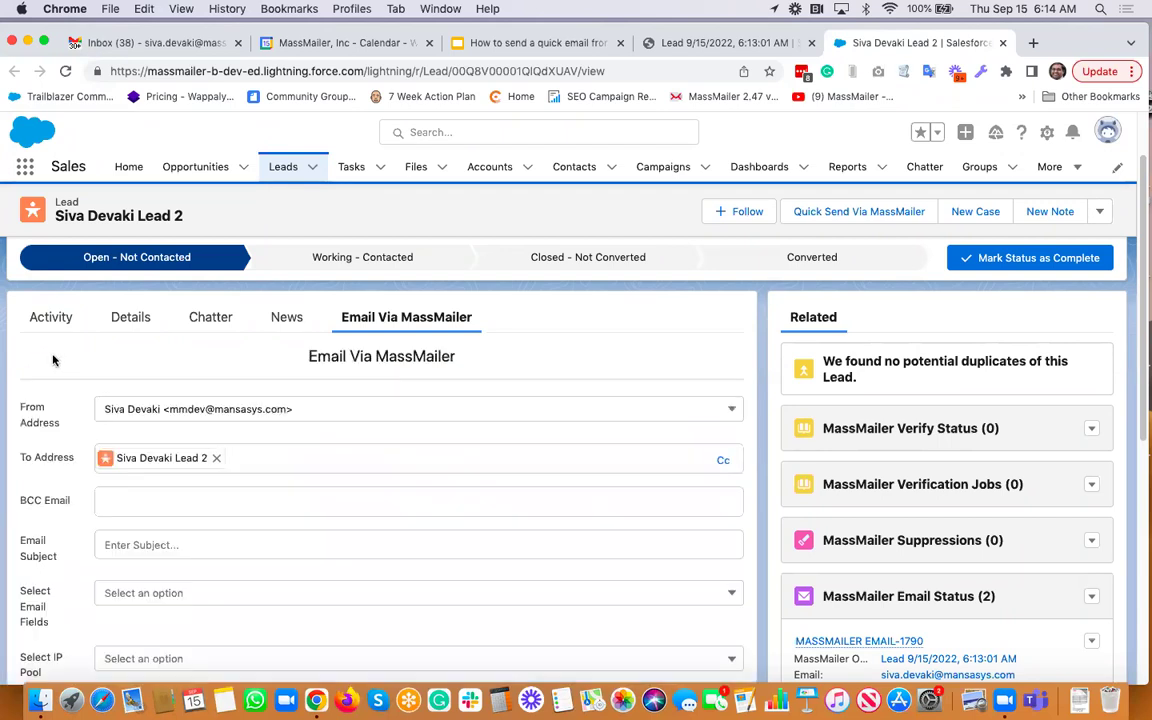
scroll(342, 437, down, 5)
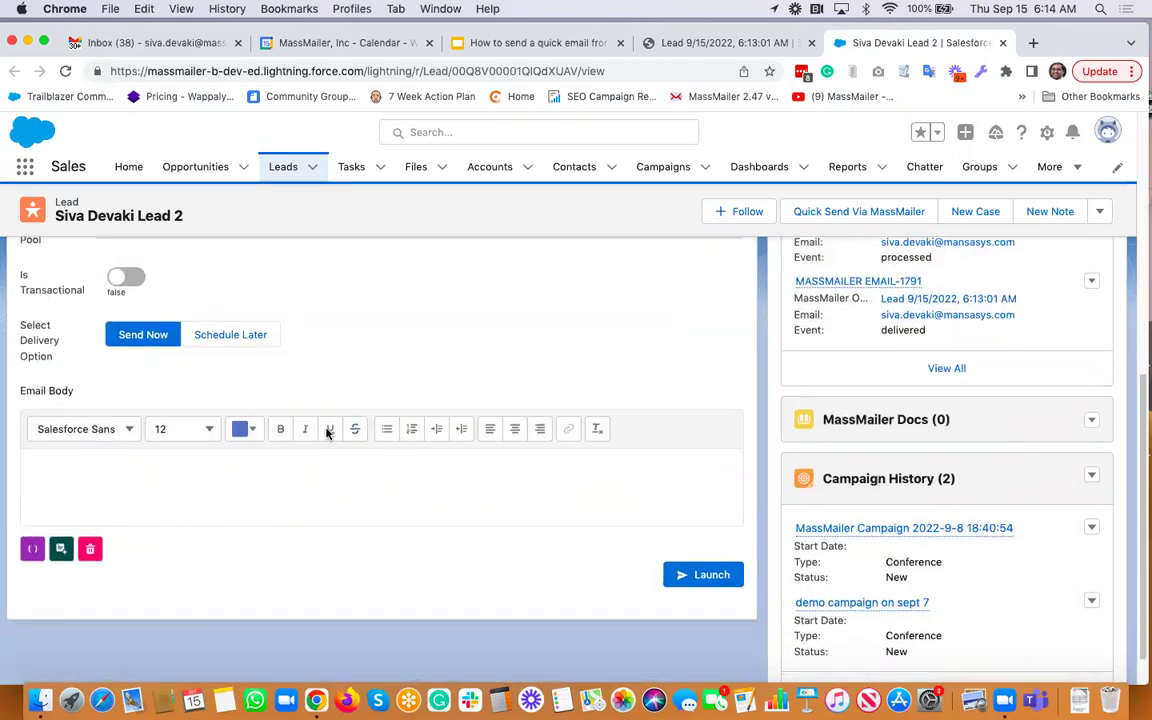
click(217, 456)
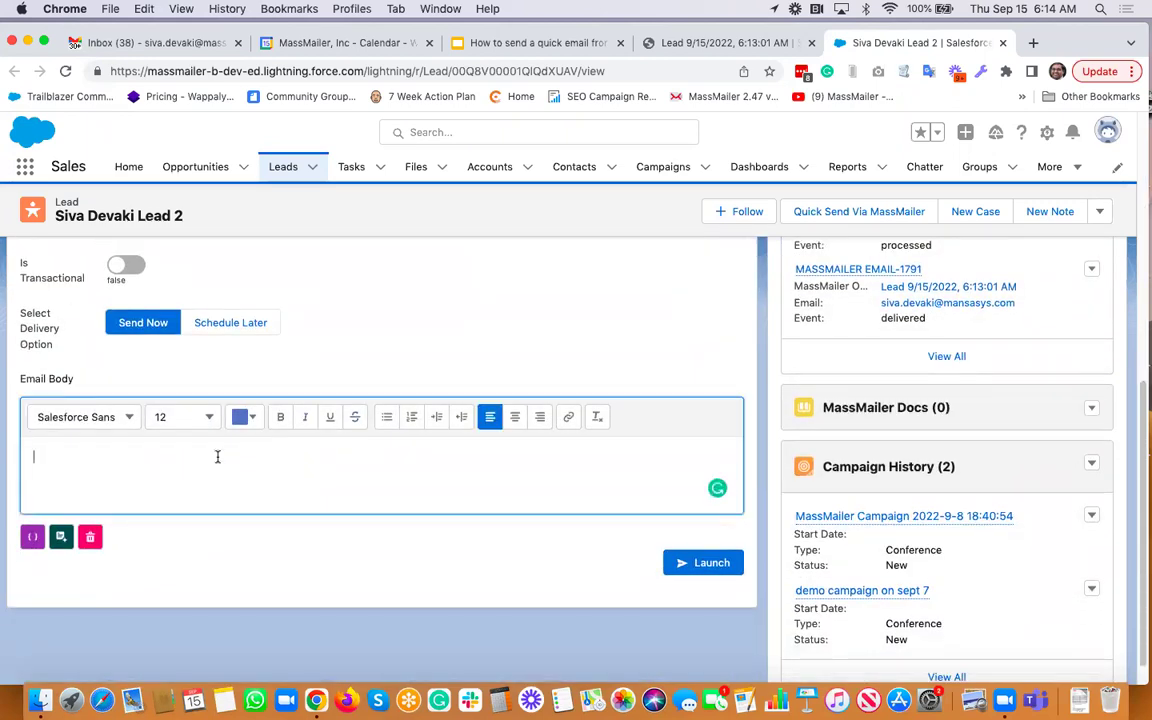
key(super+v)
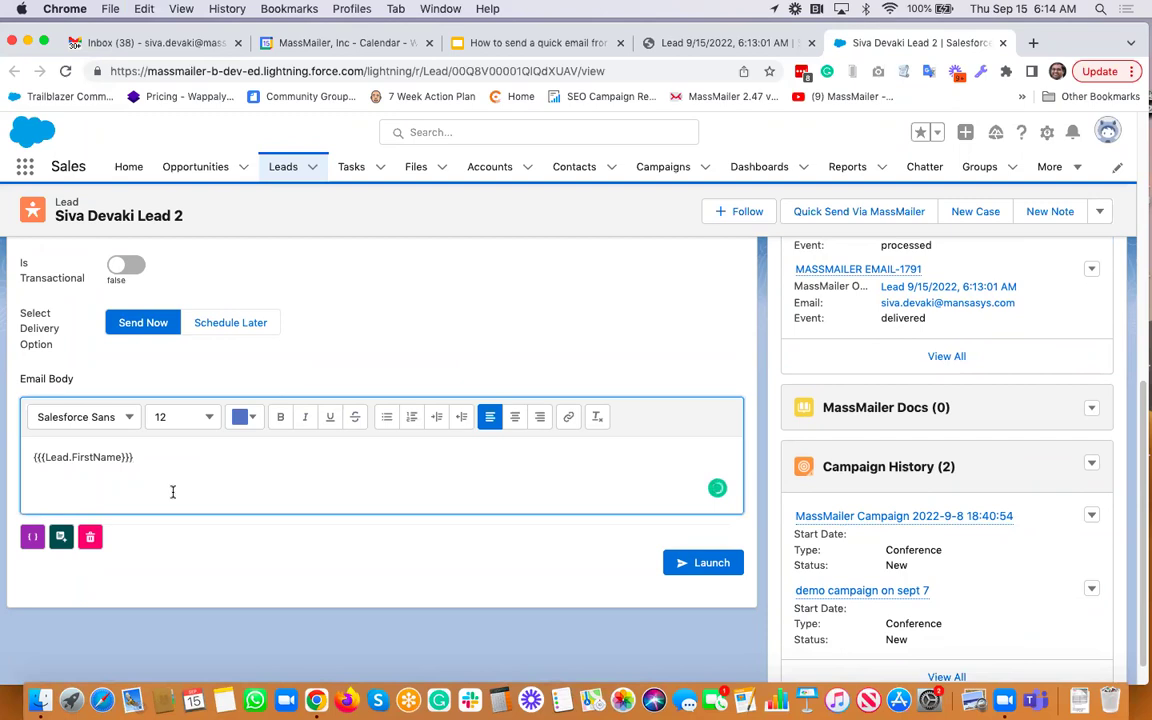
click(60, 538)
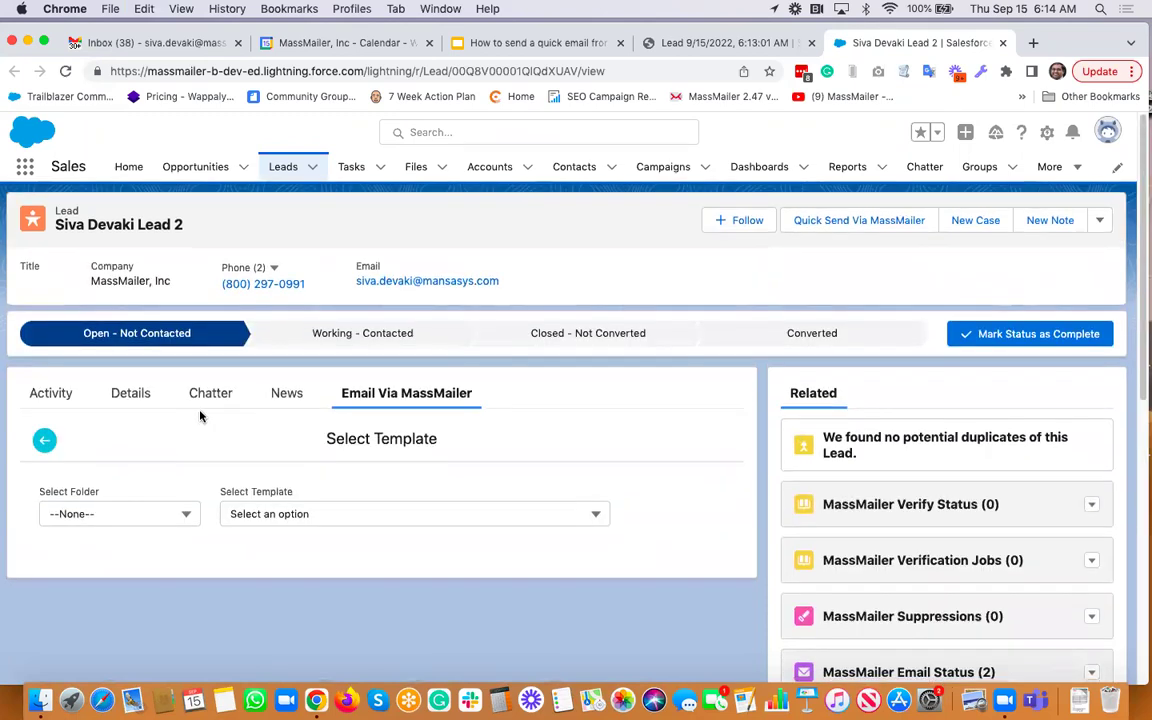
Apply the 'dynamic content demo 2' template from the MassMailer folder
scroll(171, 378, down, 3)
click(170, 366)
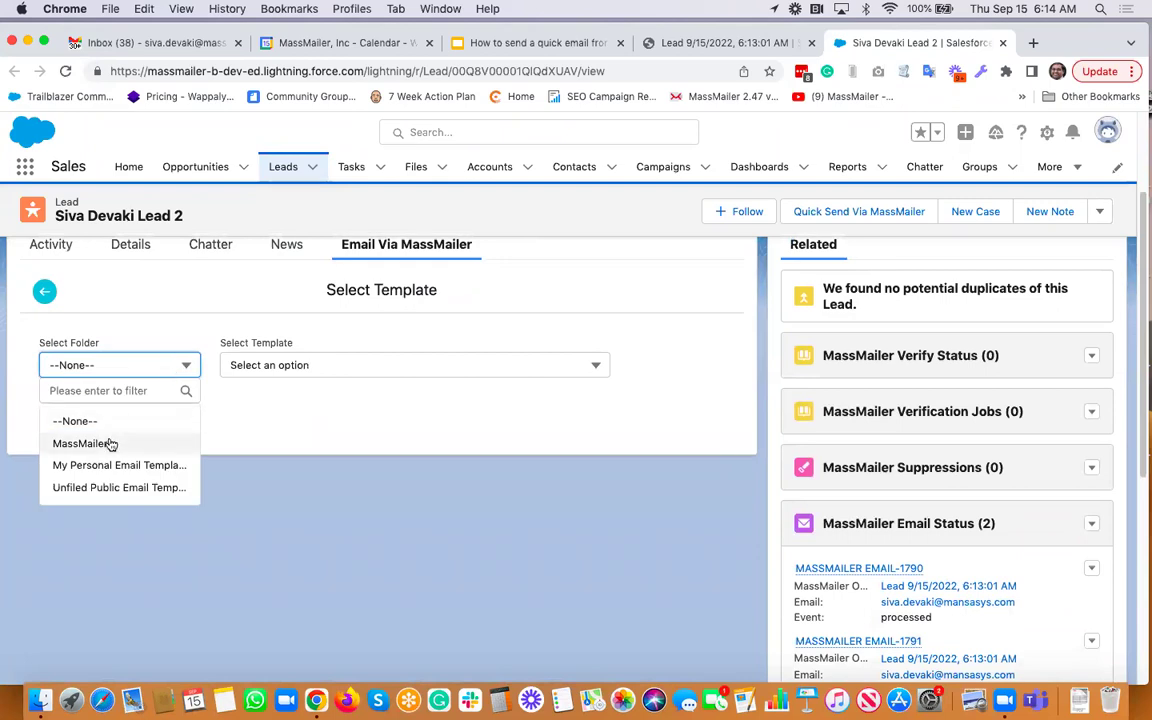
click(100, 440)
click(411, 362)
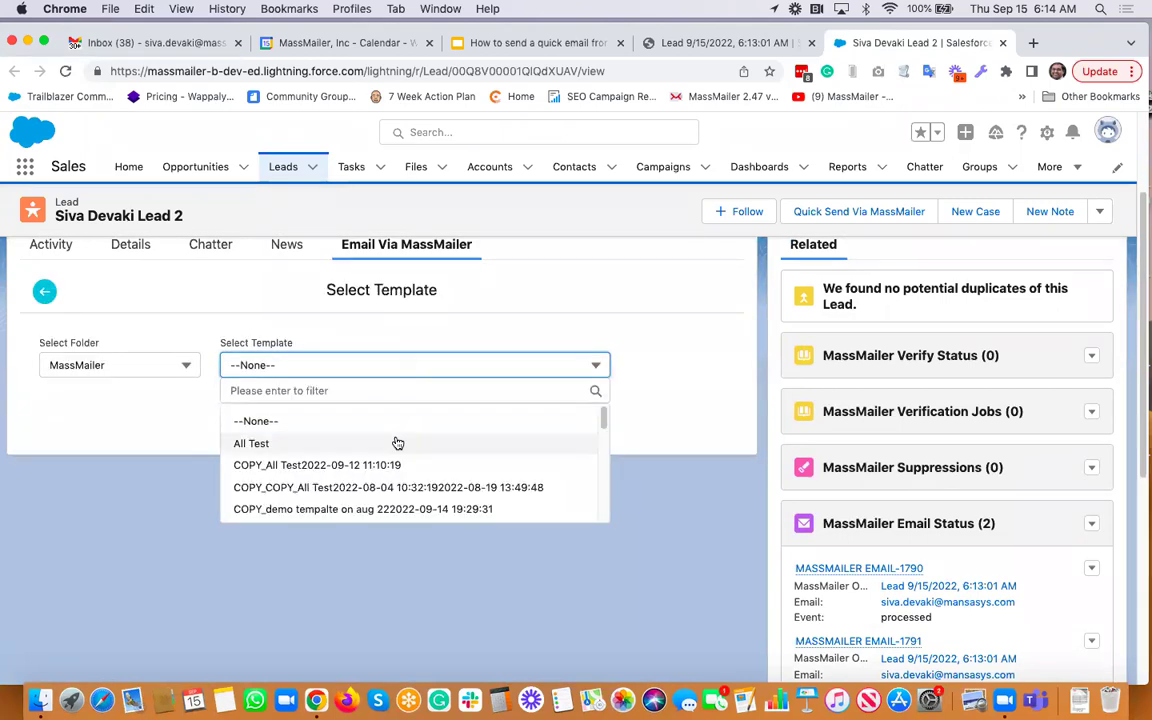
scroll(395, 443, down, 5)
click(355, 445)
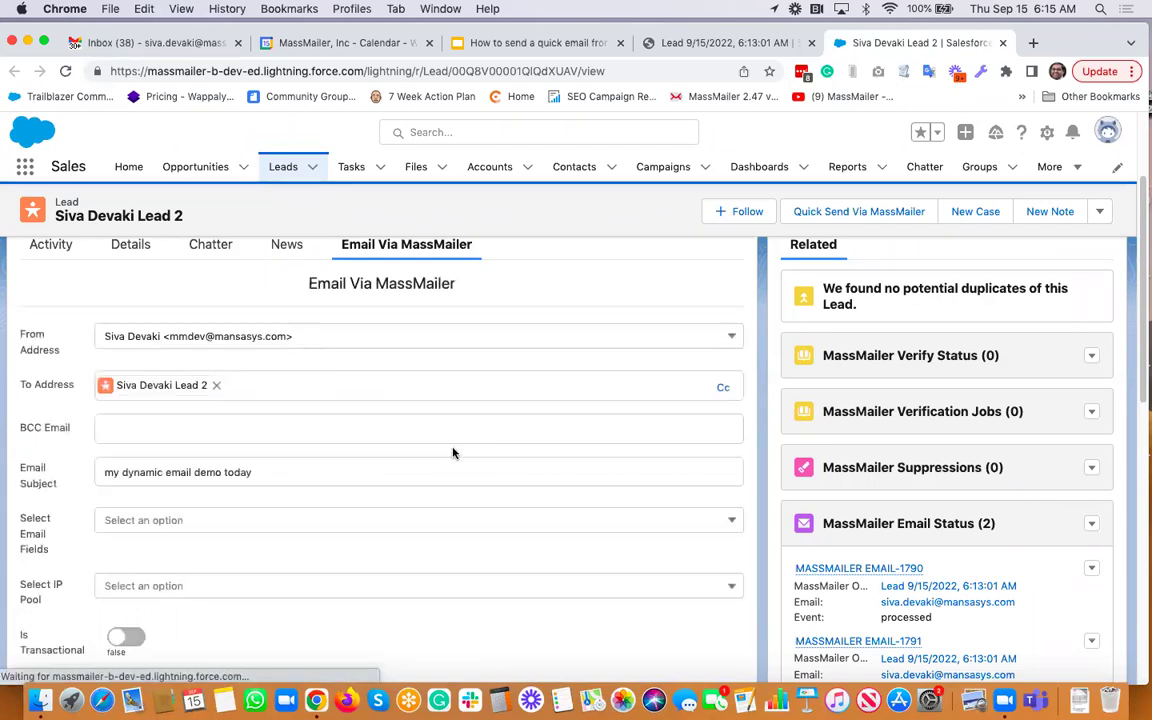
Save the template's email body design in the MassMailer builder
scroll(453, 453, down, 5)
scroll(453, 453, down, 2)
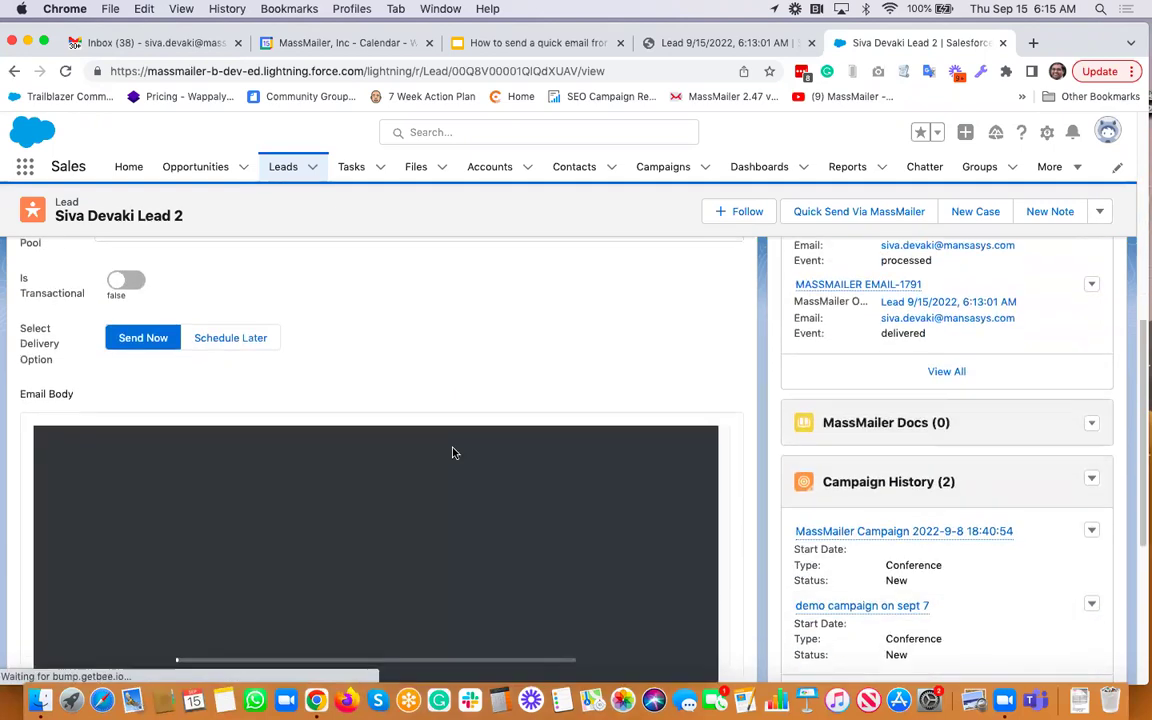
scroll(501, 352, down, 3)
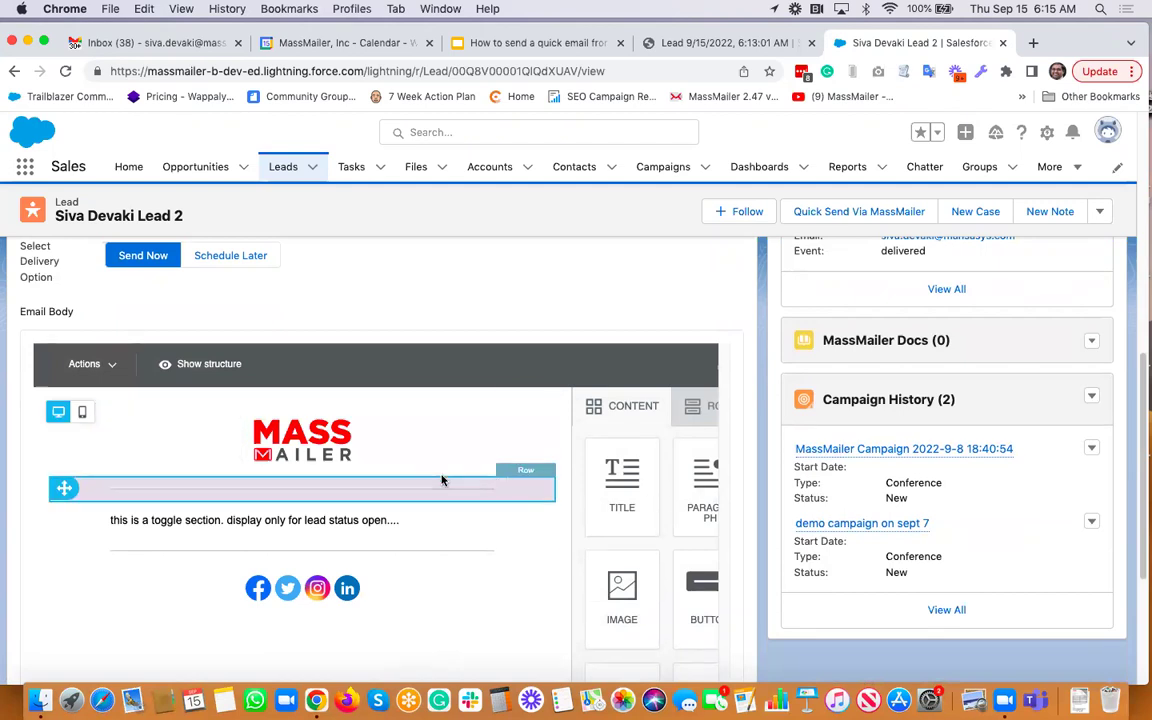
scroll(442, 480, right, 5)
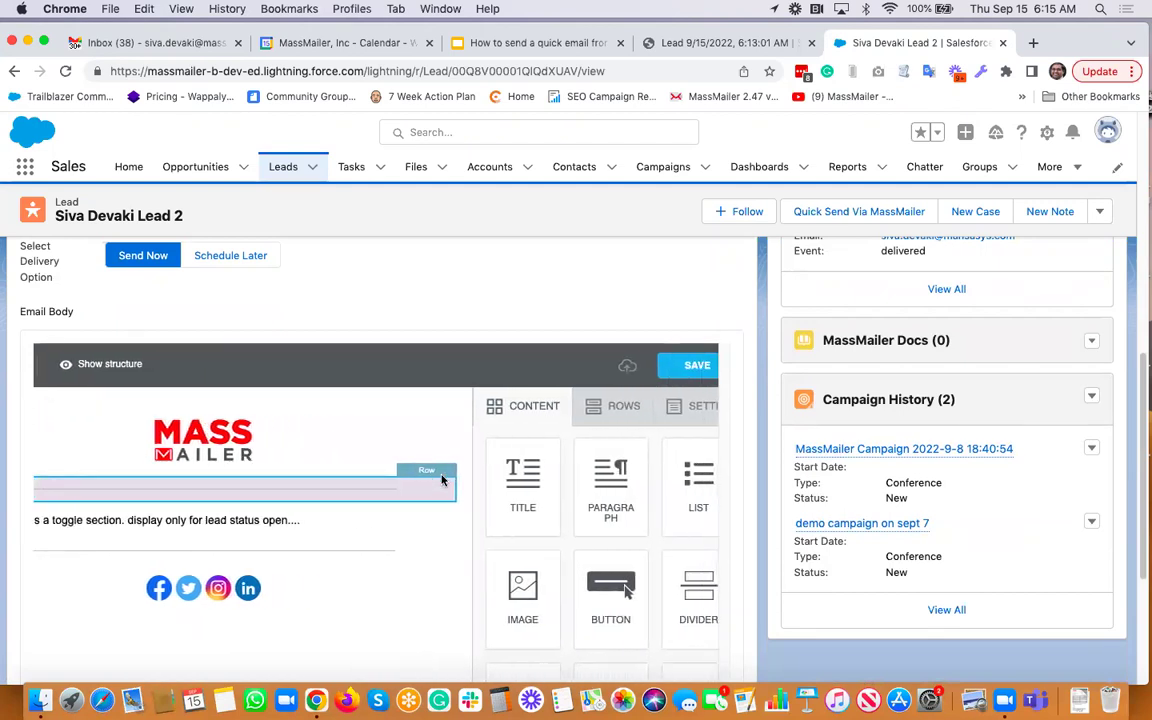
scroll(442, 480, left, 4)
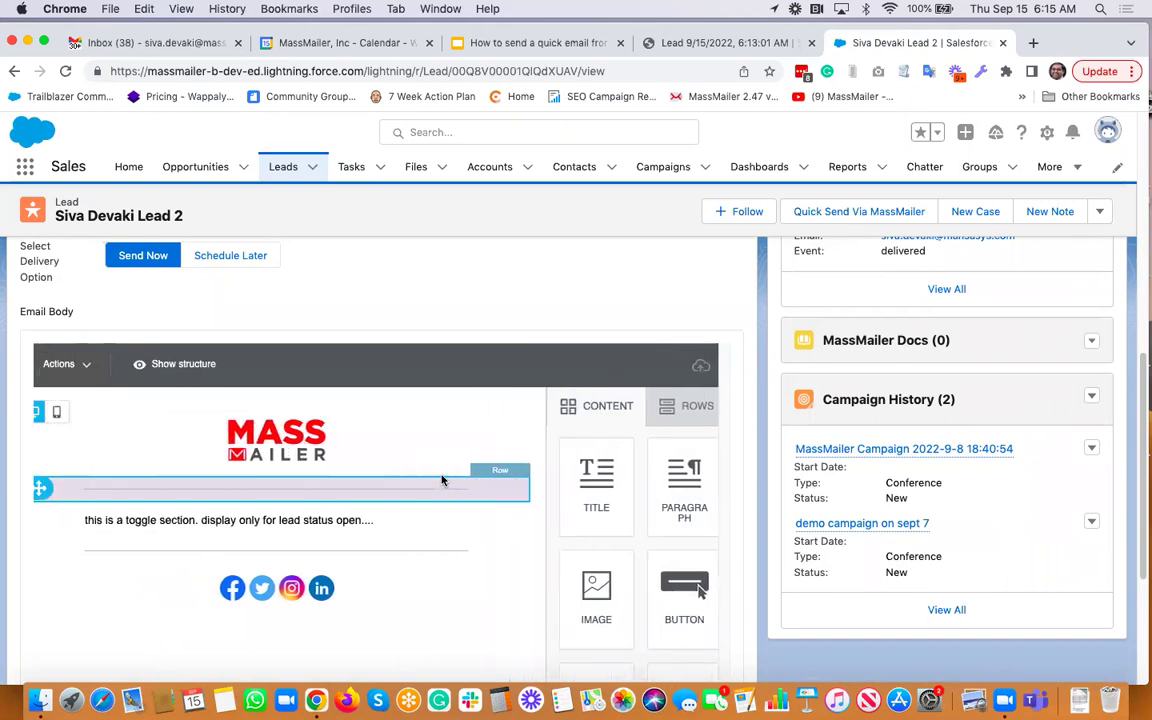
scroll(442, 480, left, 2)
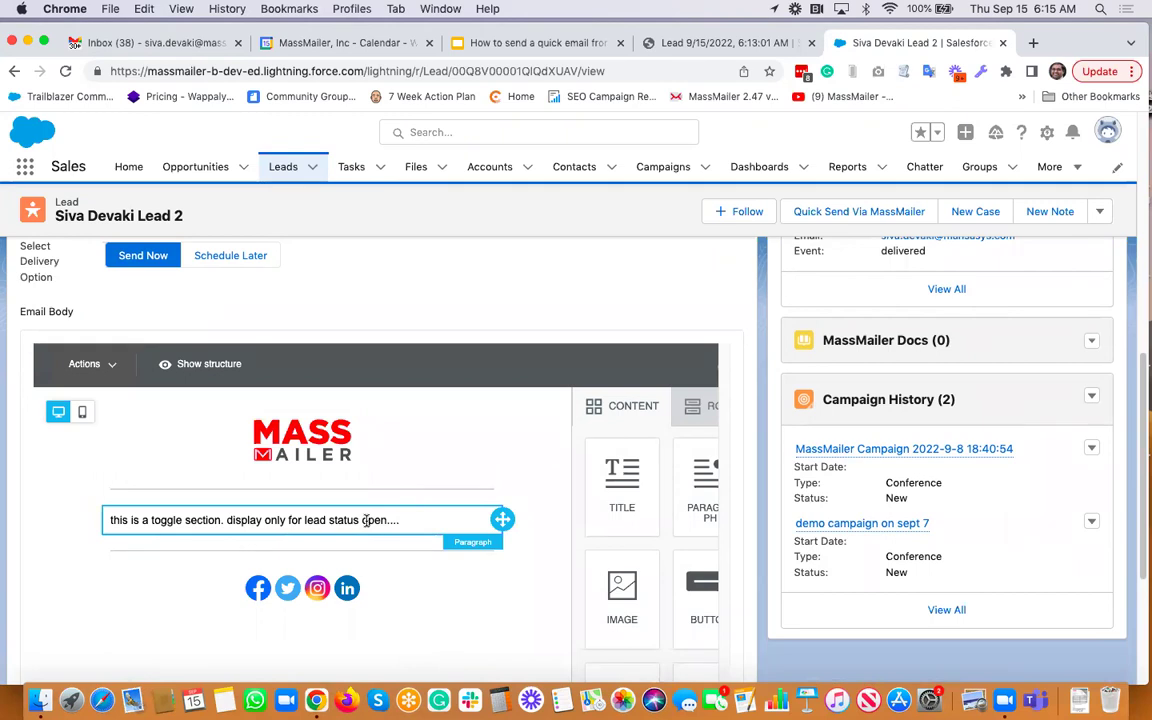
scroll(366, 520, right, 6)
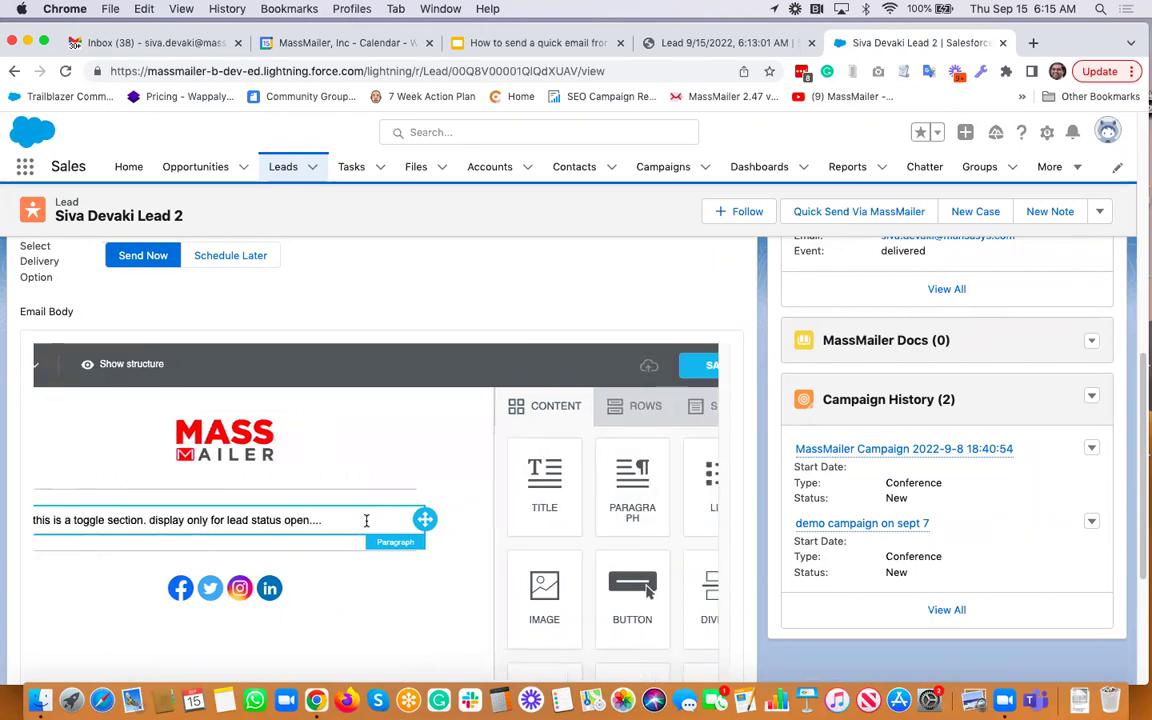
click(677, 367)
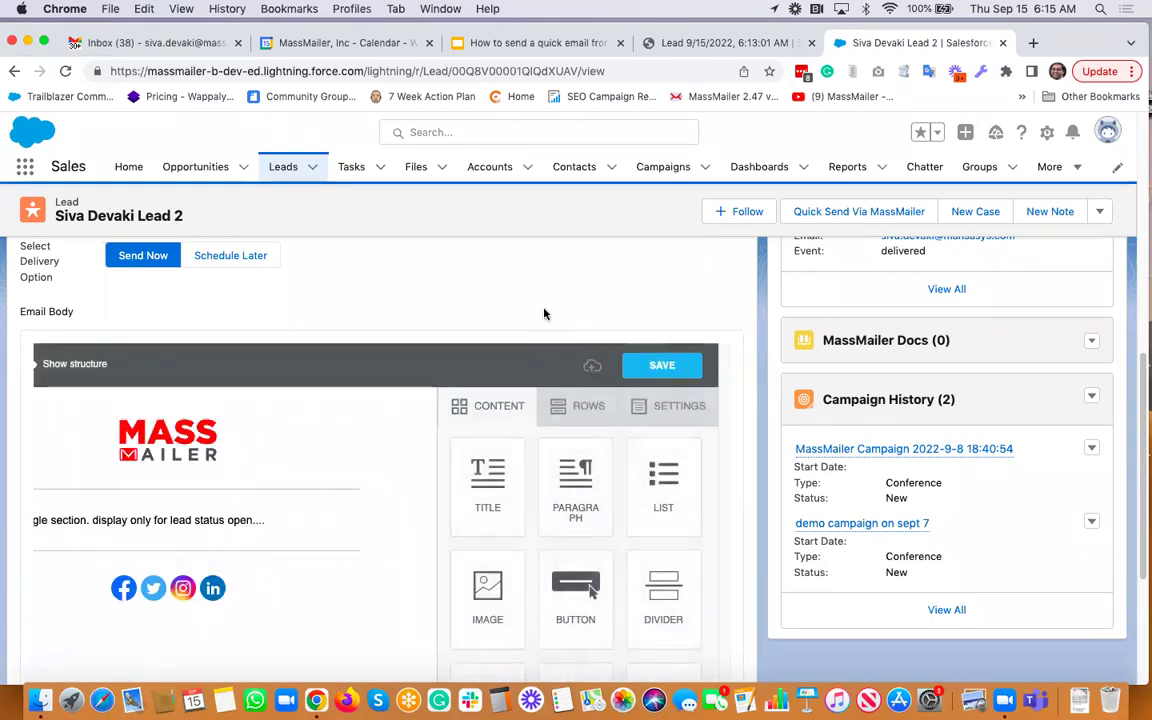
scroll(544, 314, down, 6)
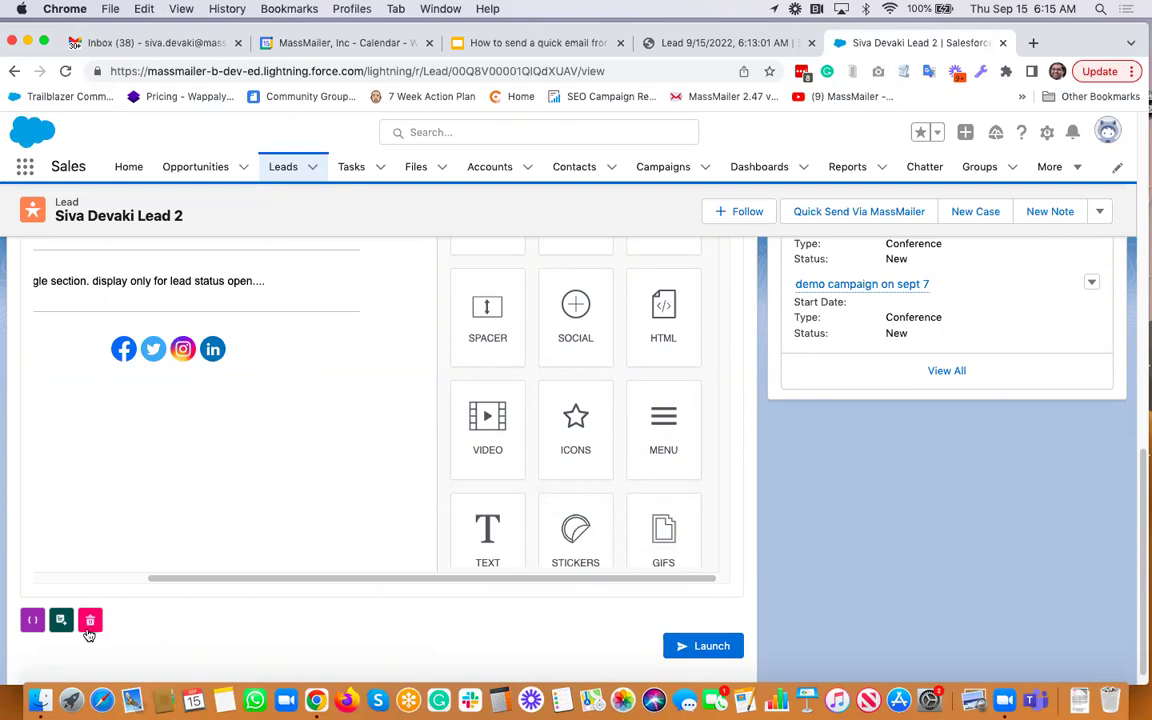
Send the quick email to the lead with Email as the recipient field, confirming with Yes
click(714, 650)
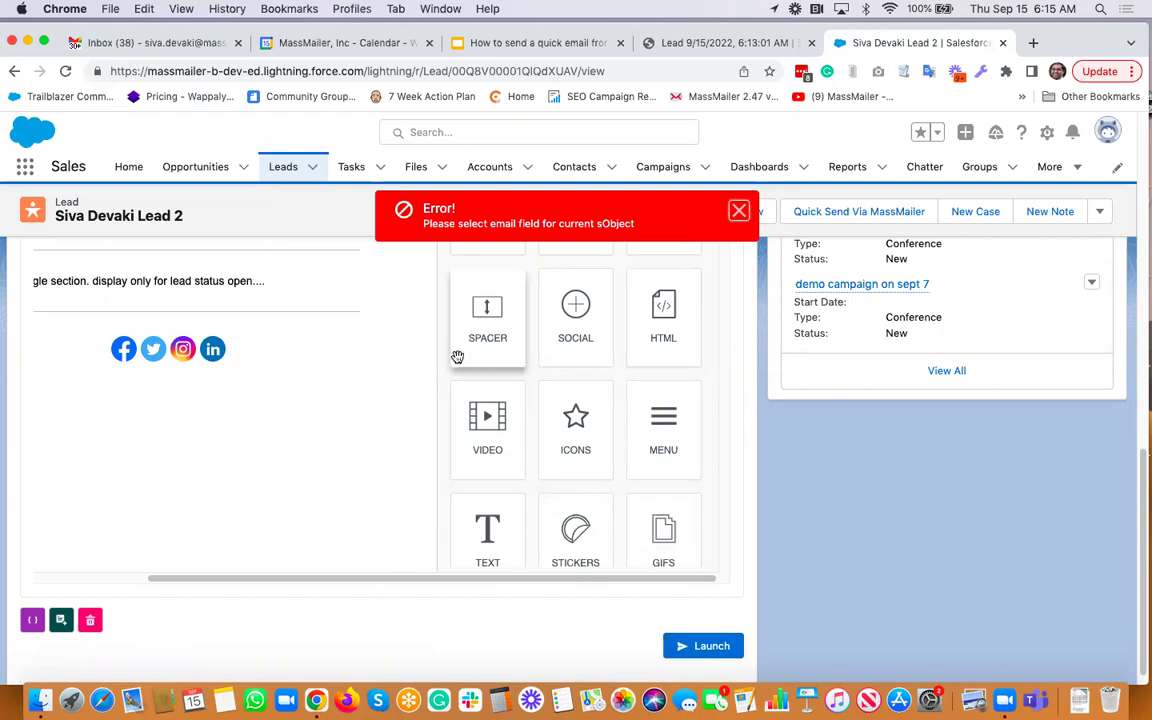
scroll(455, 355, up, 5)
scroll(457, 357, up, 10)
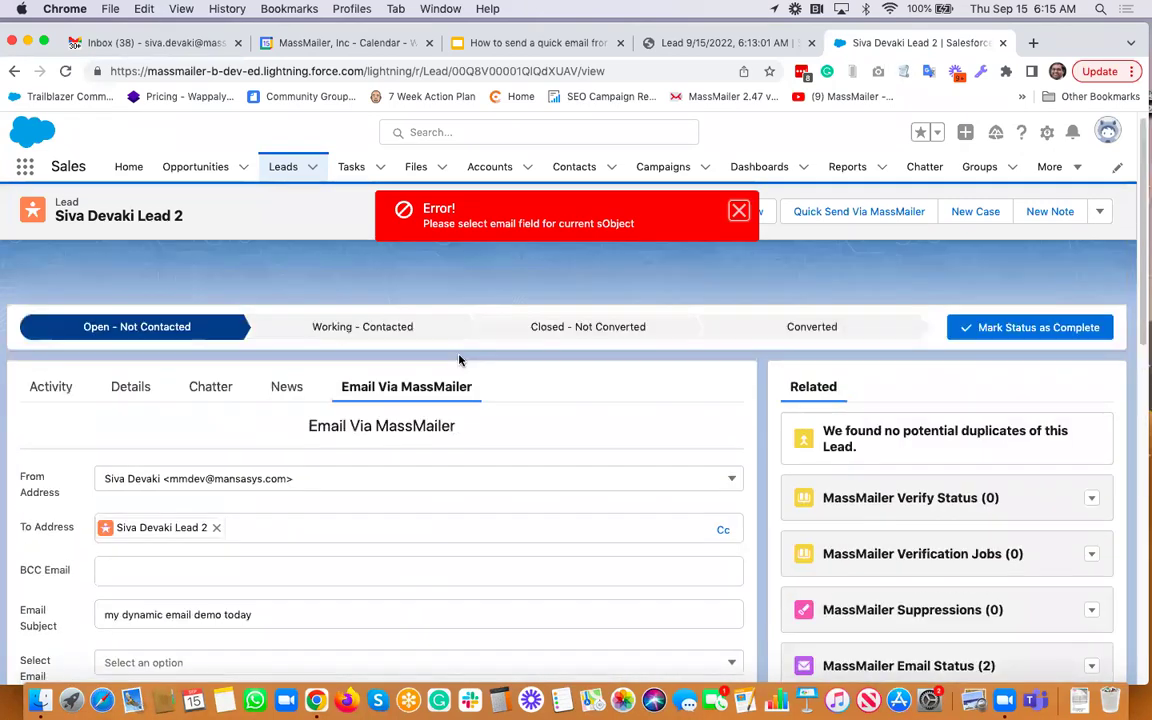
scroll(400, 340, down, 5)
click(144, 422)
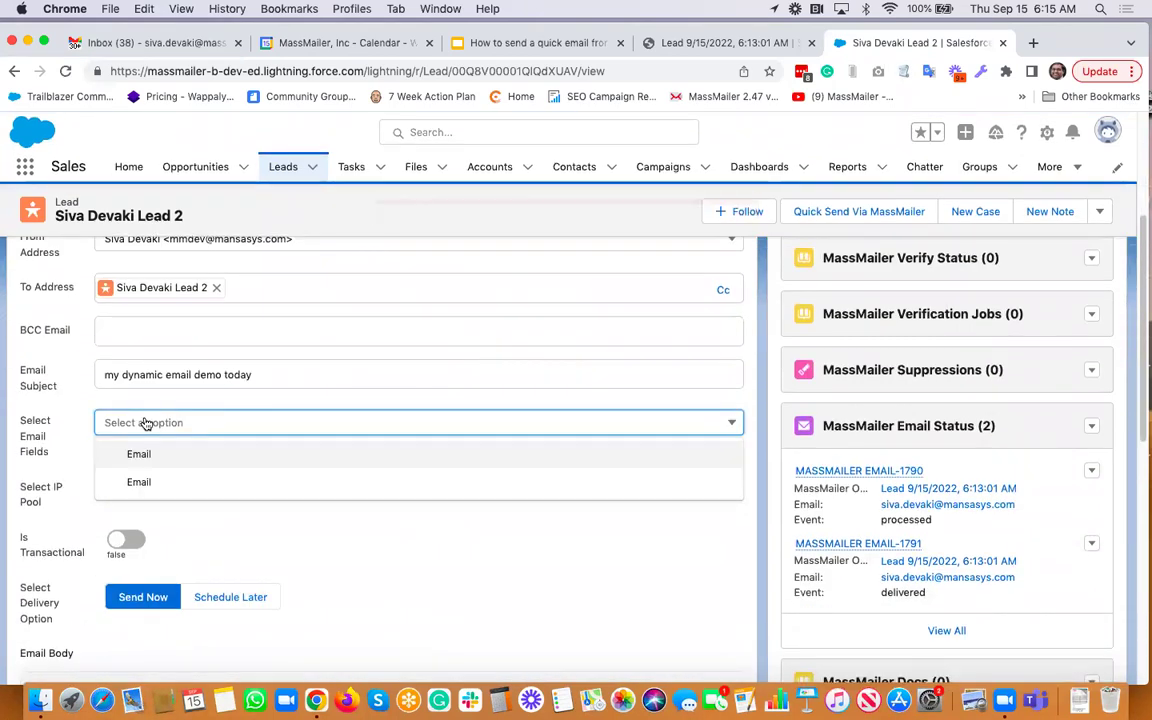
click(139, 458)
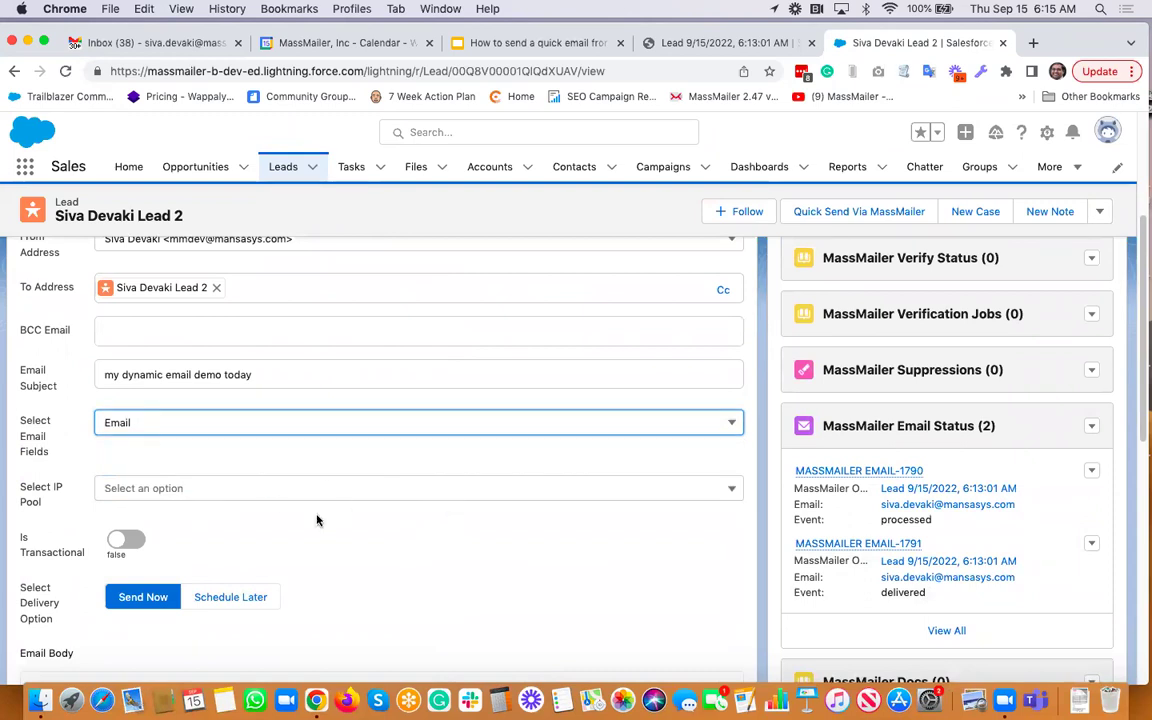
scroll(319, 516, down, 10)
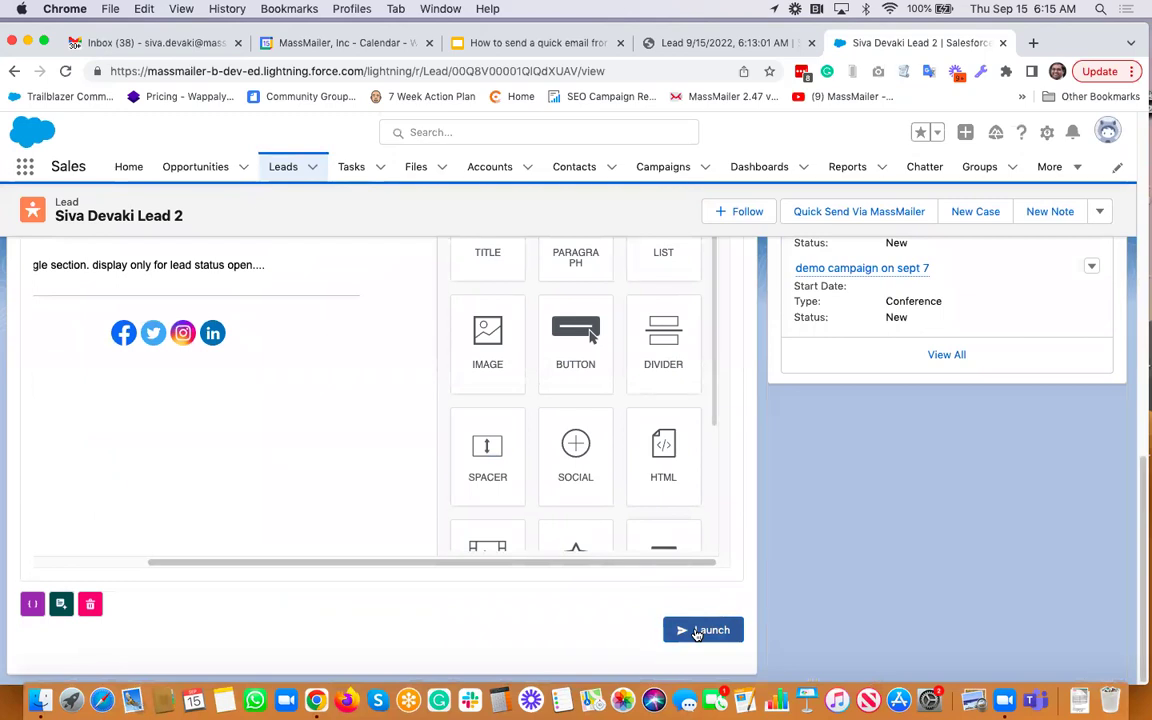
click(703, 630)
click(789, 428)
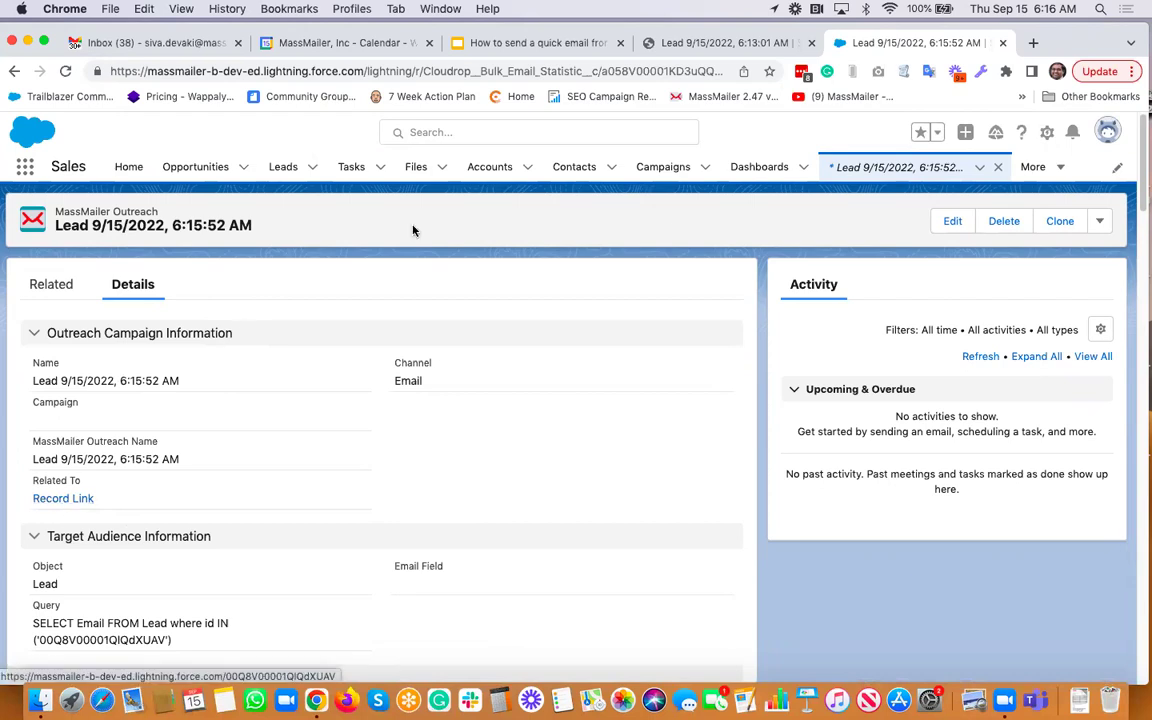
Open the first recently viewed contact from the Contacts list
click(568, 169)
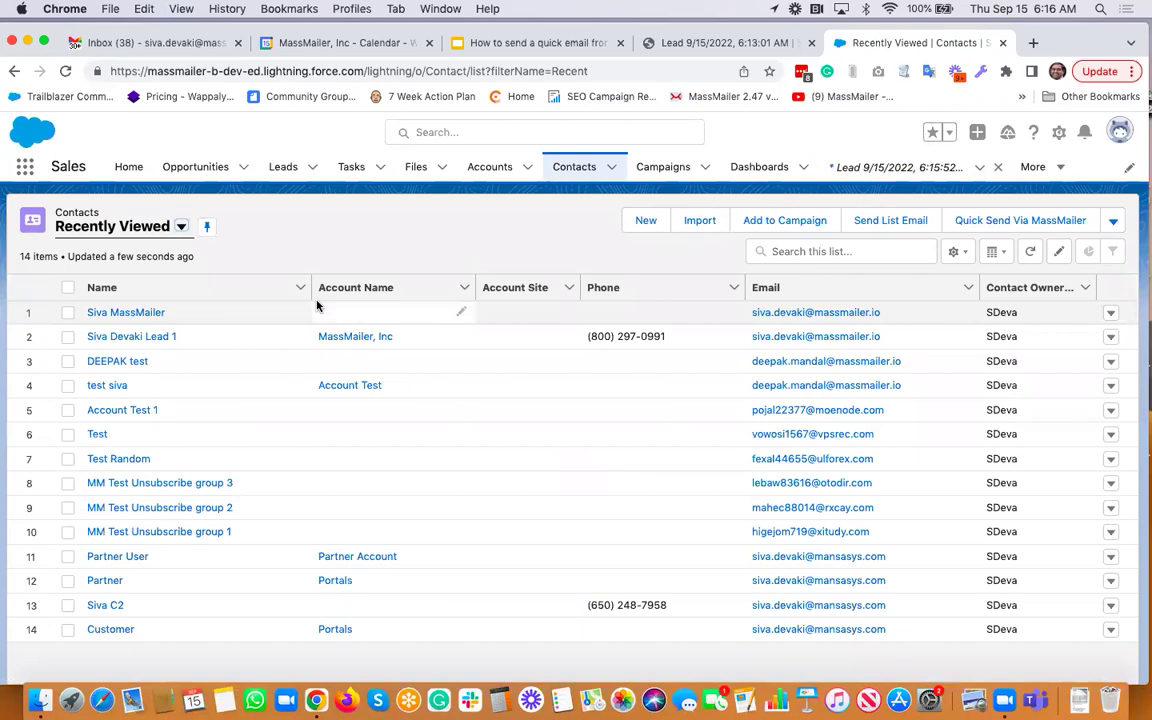
click(146, 313)
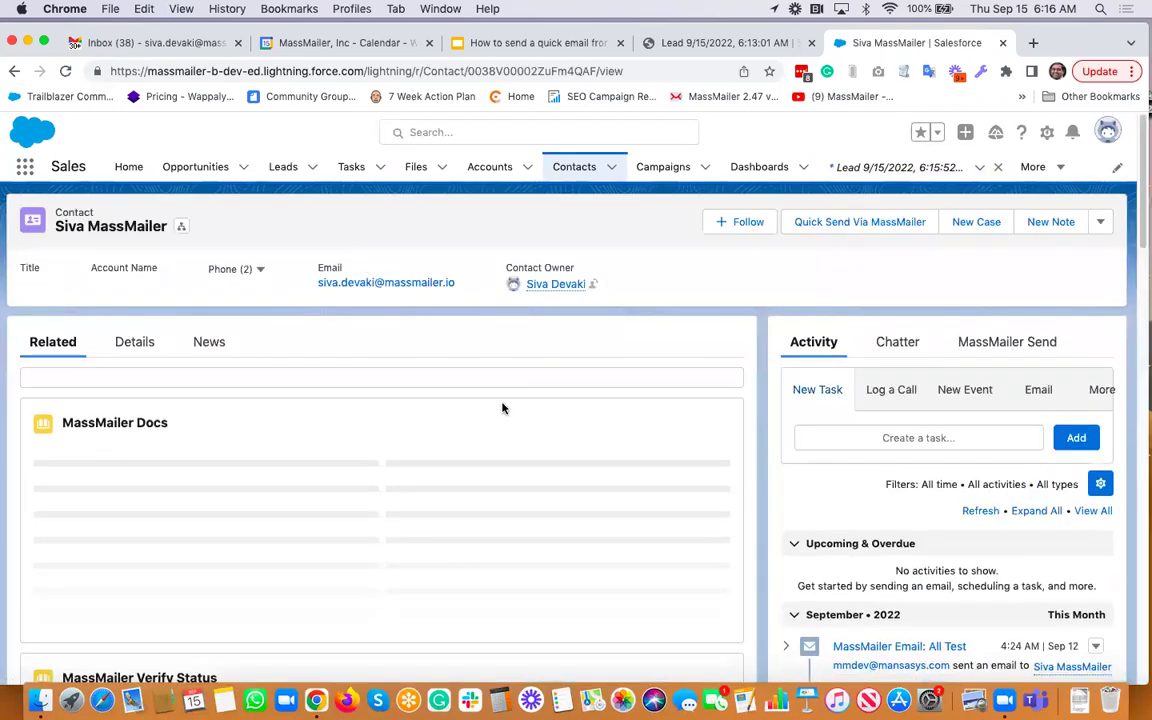
scroll(555, 403, down, 1)
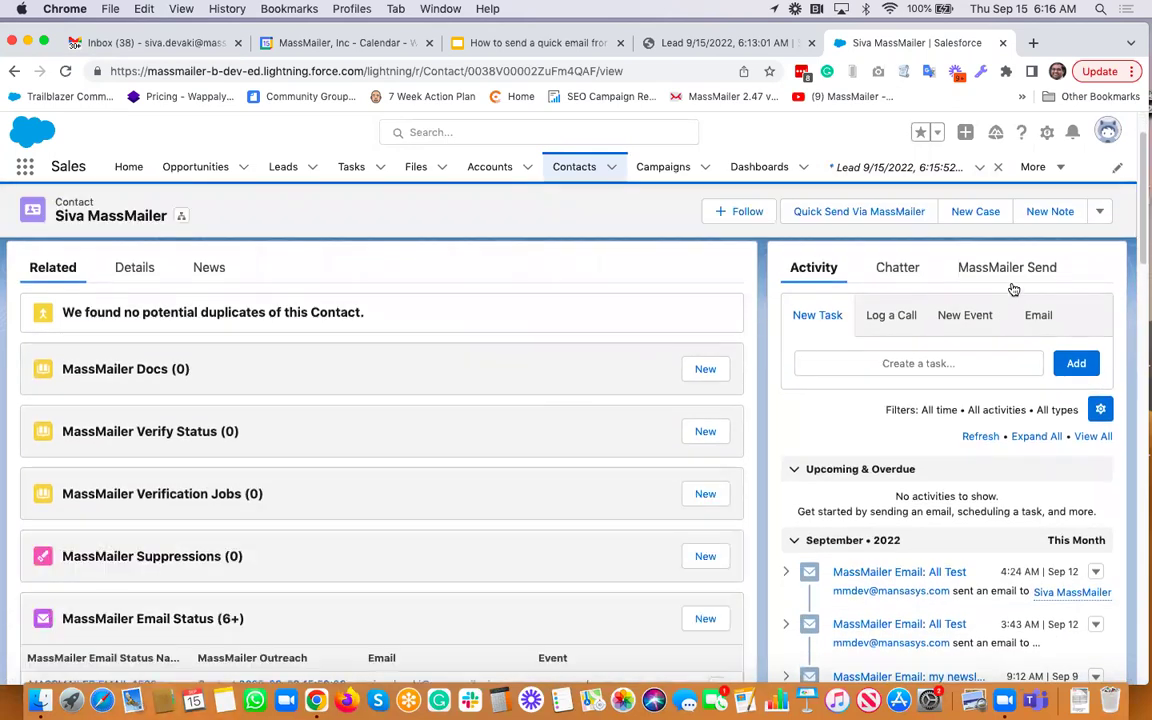
Show the contact's MassMailer Send email form and look through it
click(1020, 270)
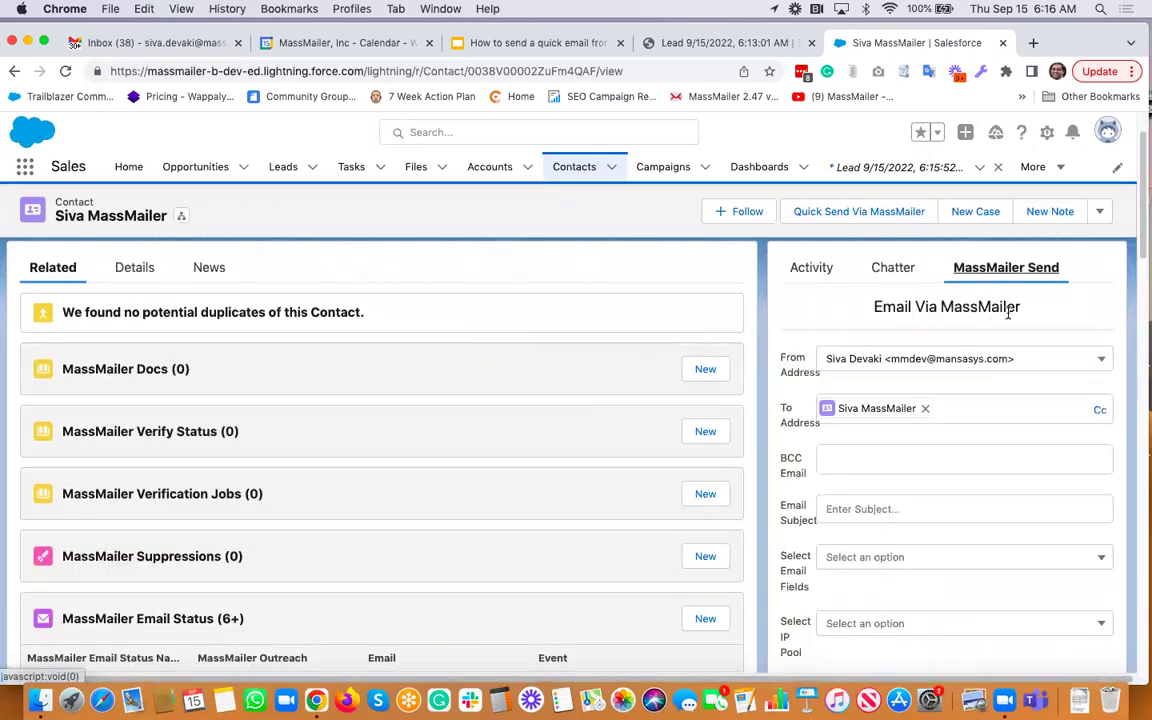
scroll(1006, 417, down, 6)
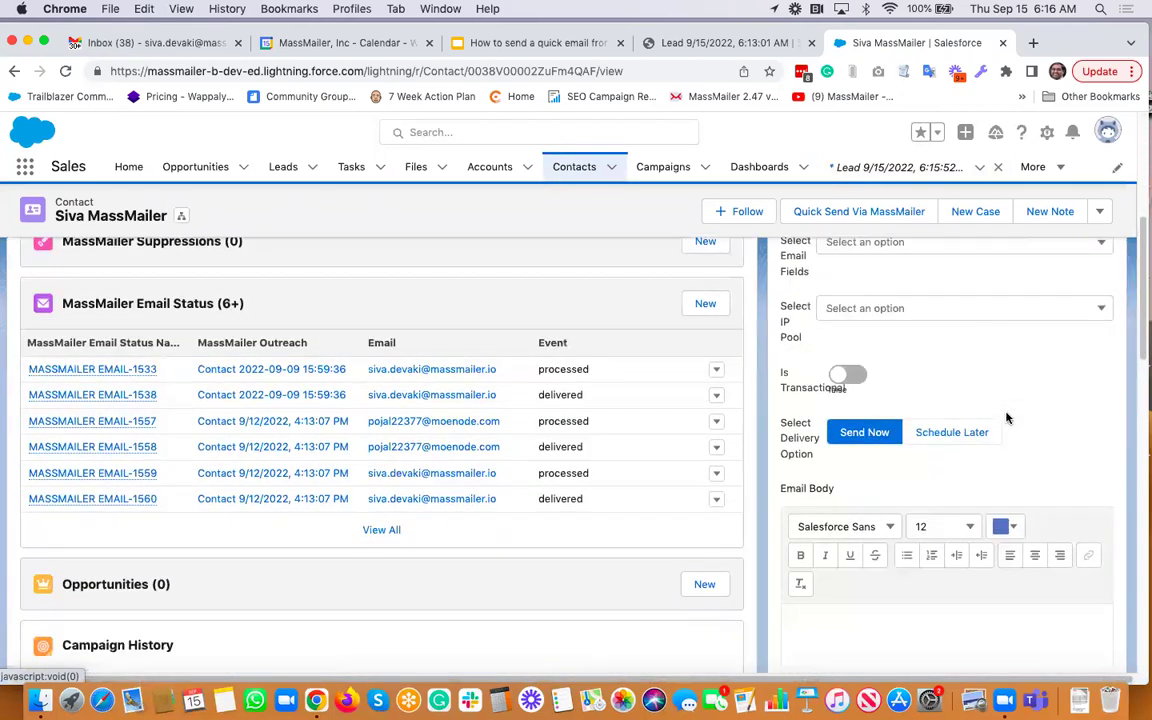
scroll(1006, 417, down, 5)
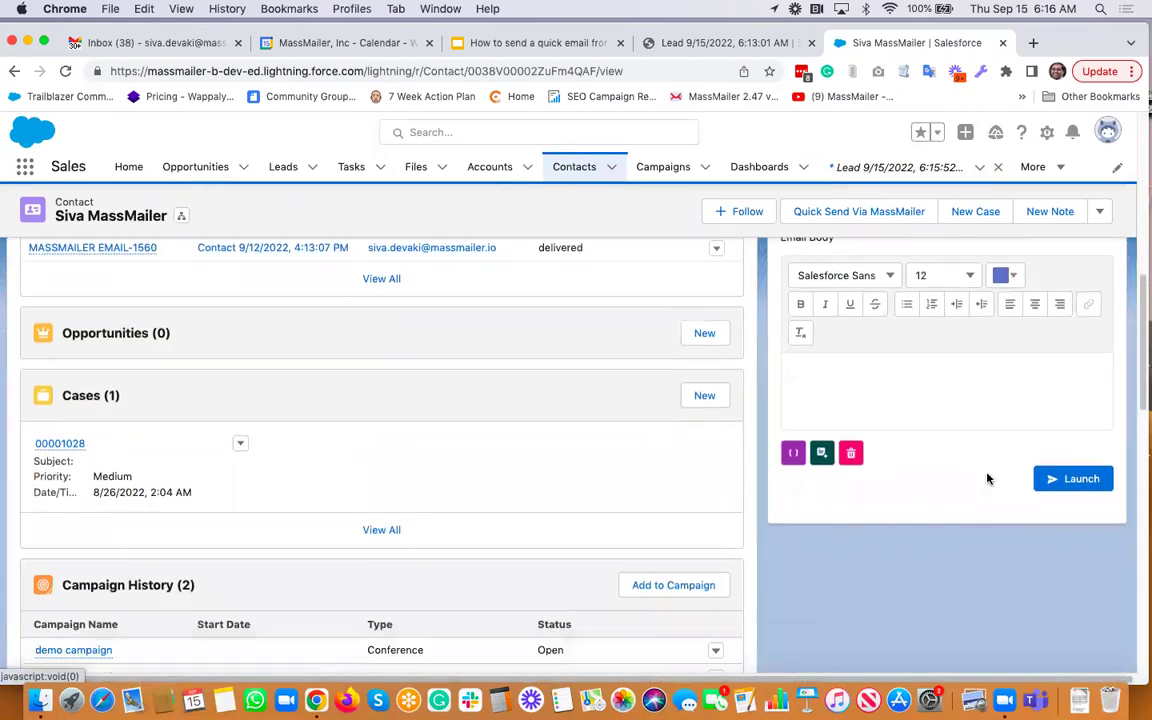
scroll(1008, 399, up, 10)
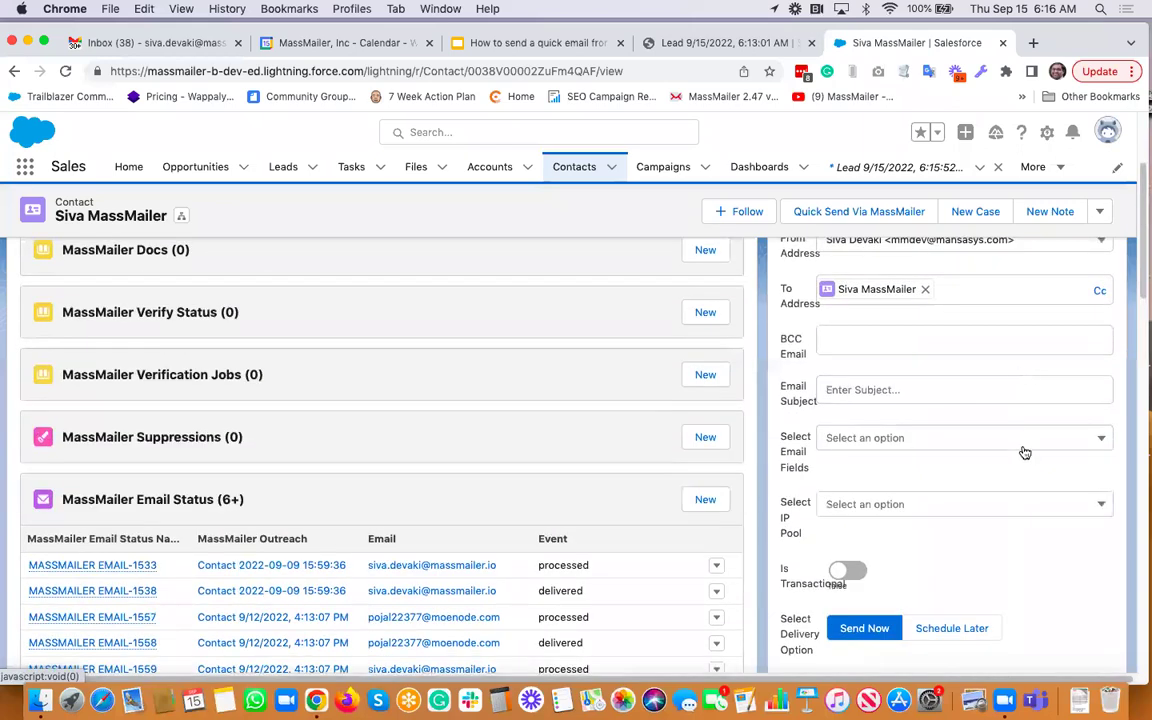
scroll(1024, 452, up, 3)
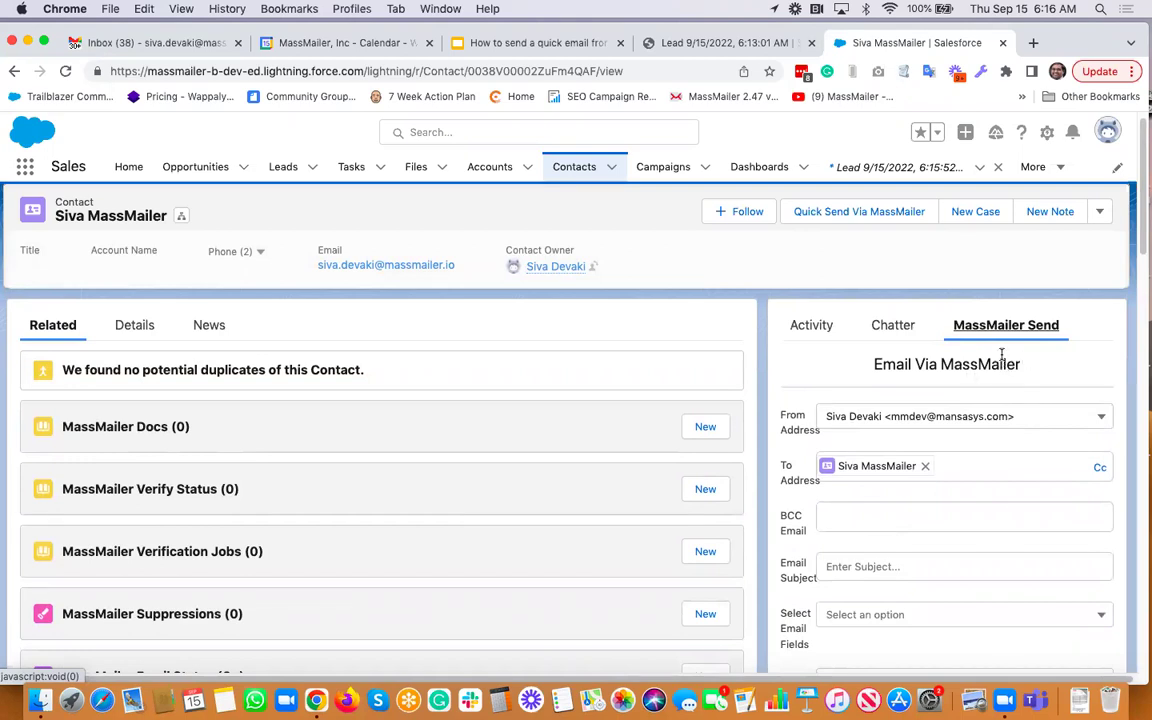
scroll(1001, 352, down, 5)
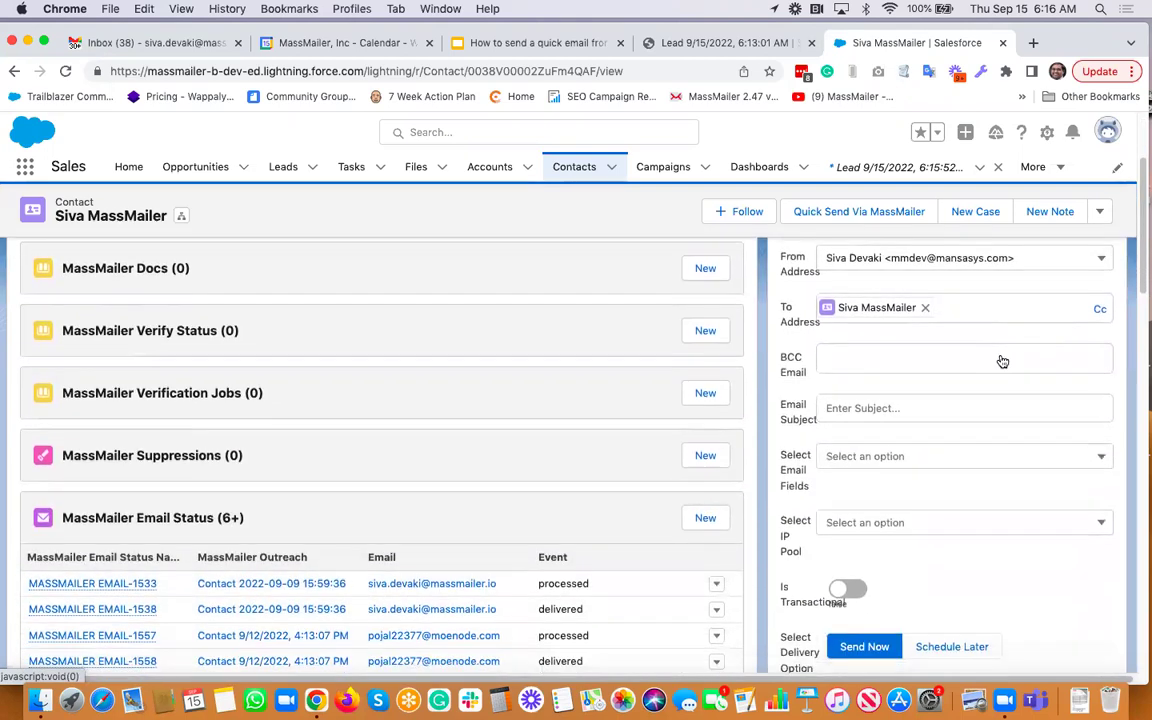
scroll(1001, 360, down, 2)
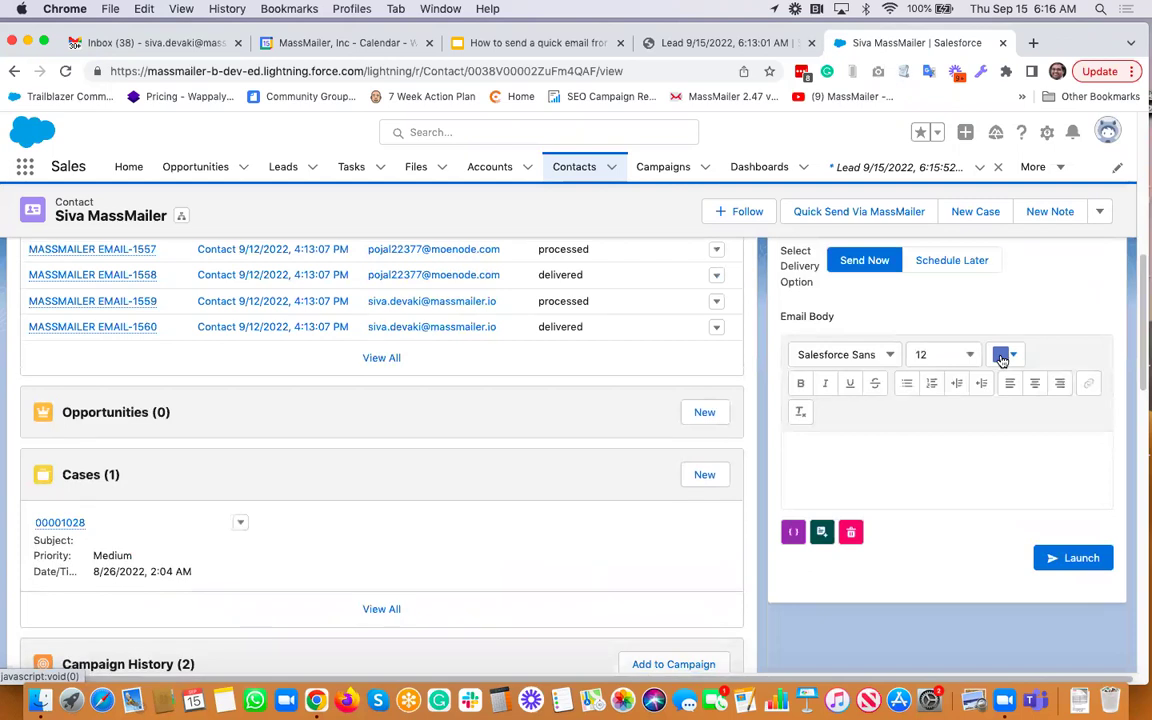
scroll(1001, 356, down, 1)
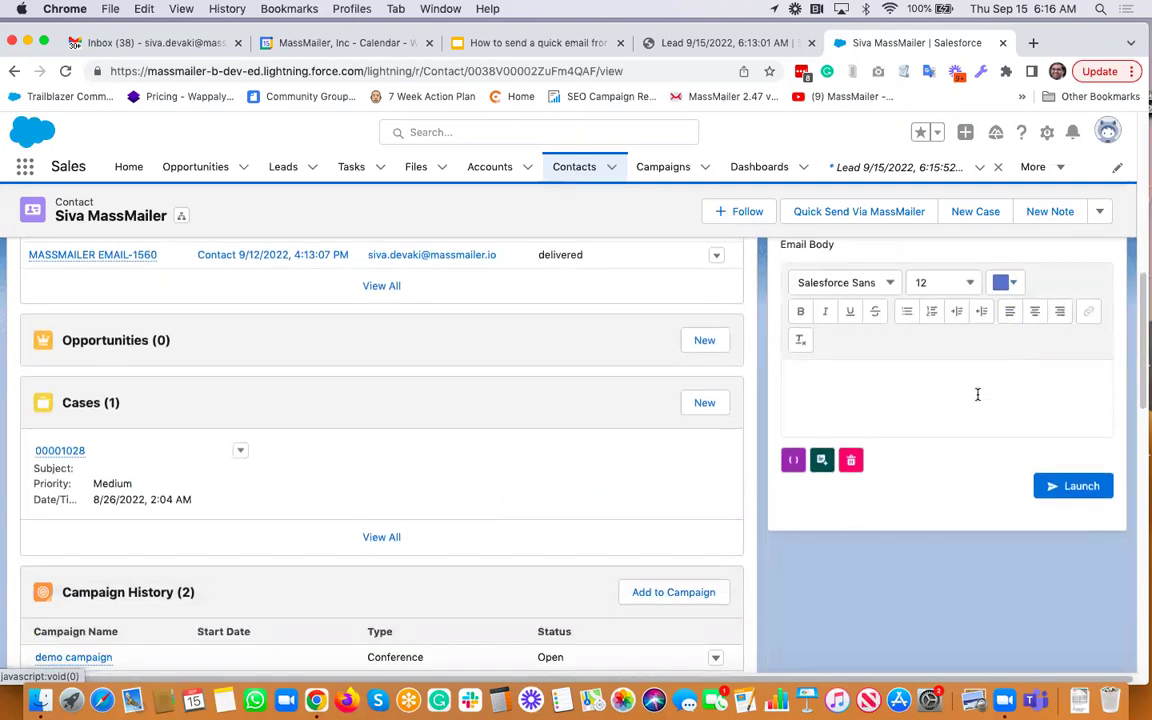
scroll(978, 394, up, 6)
scroll(978, 394, up, 3)
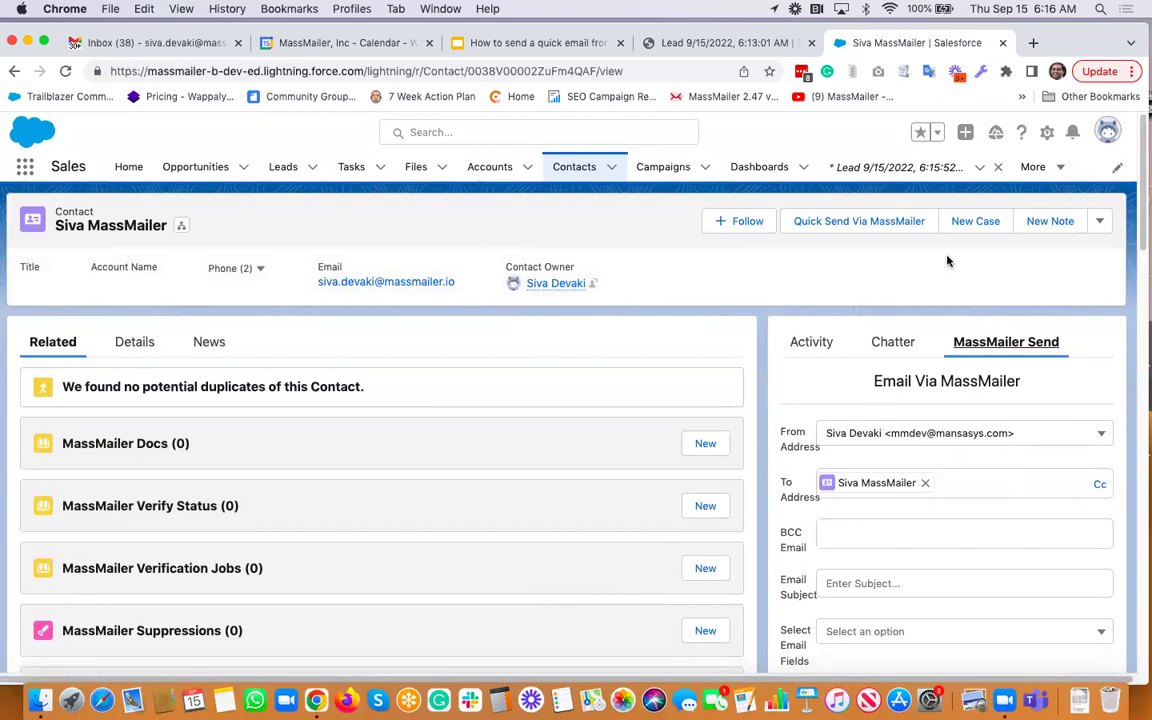
Open Setup in a new tab, then edit the Contact Record Page from the contact's tab
click(1049, 136)
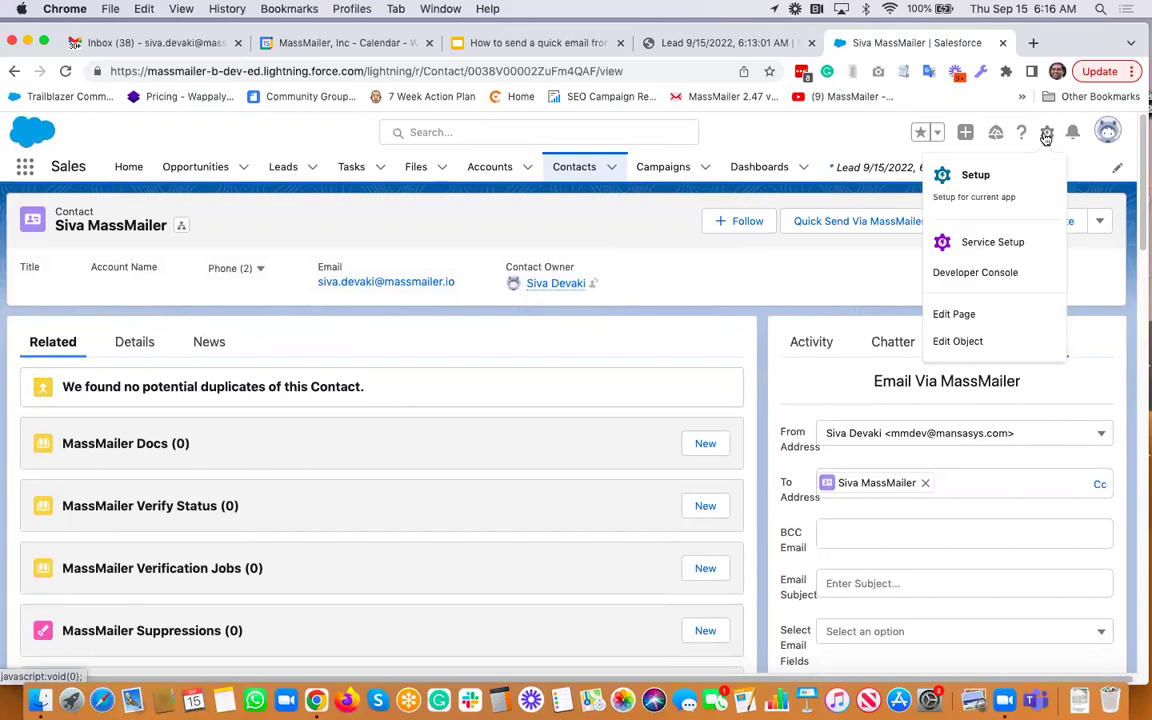
click(984, 173)
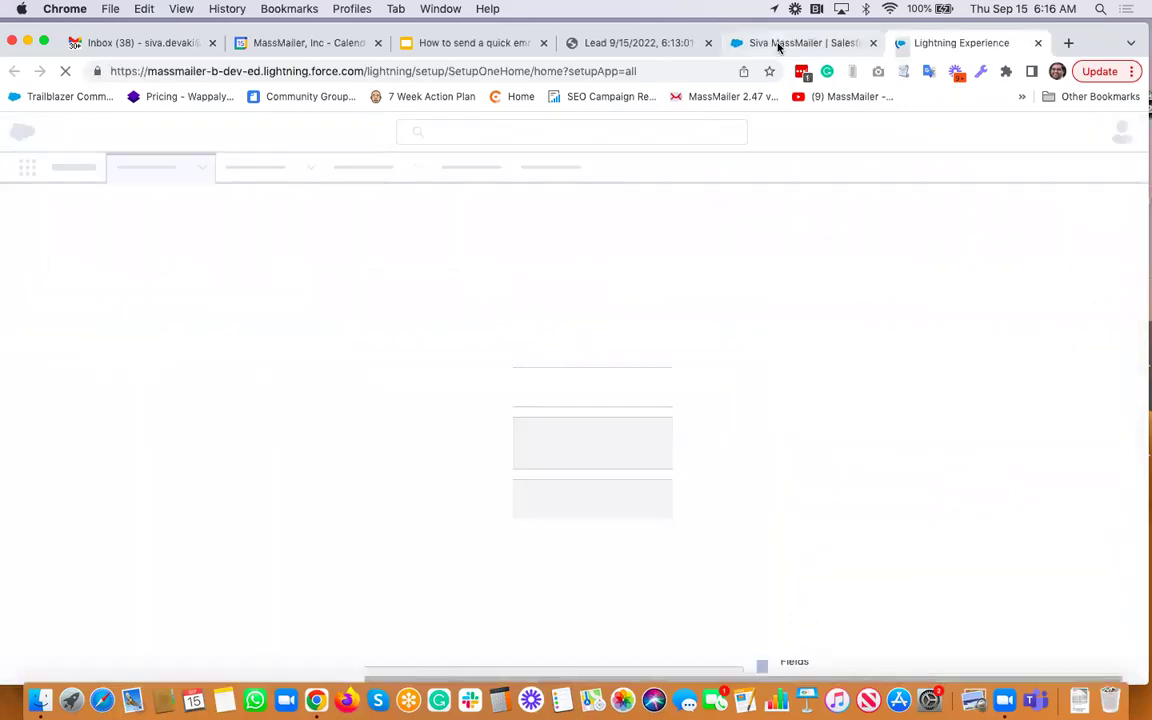
click(780, 44)
click(1047, 132)
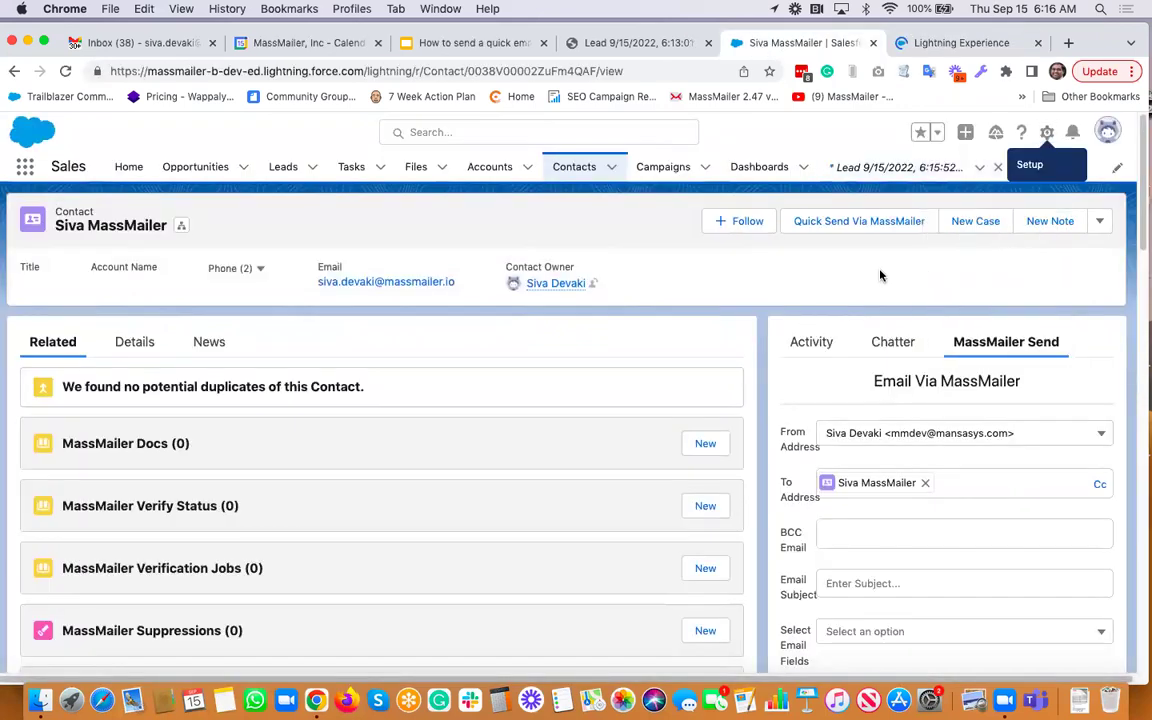
click(1047, 132)
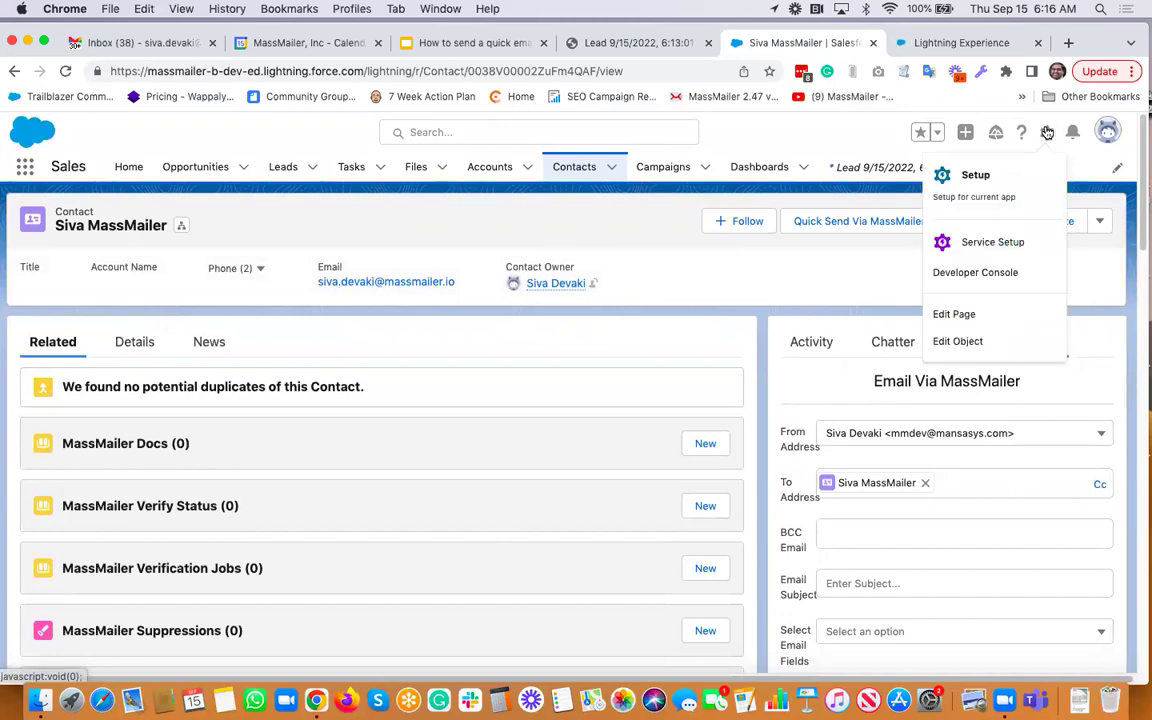
click(955, 314)
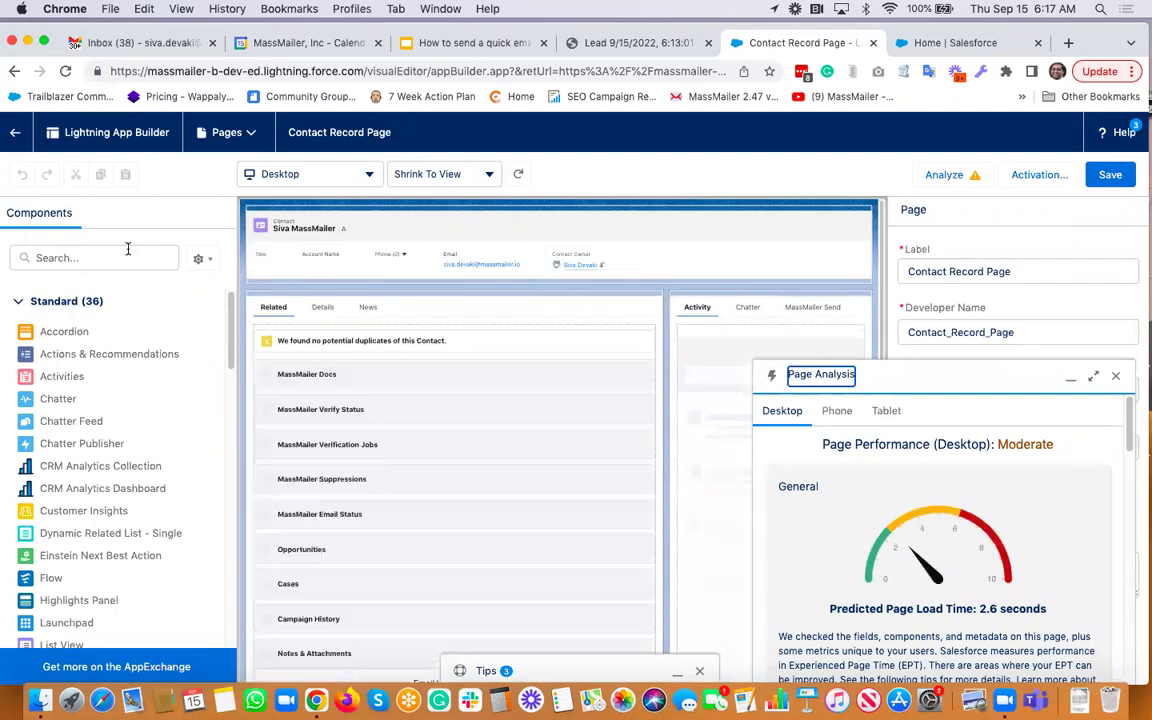
Remove the email component and delete the old MassMailer Send tab from the tab set
click(1116, 376)
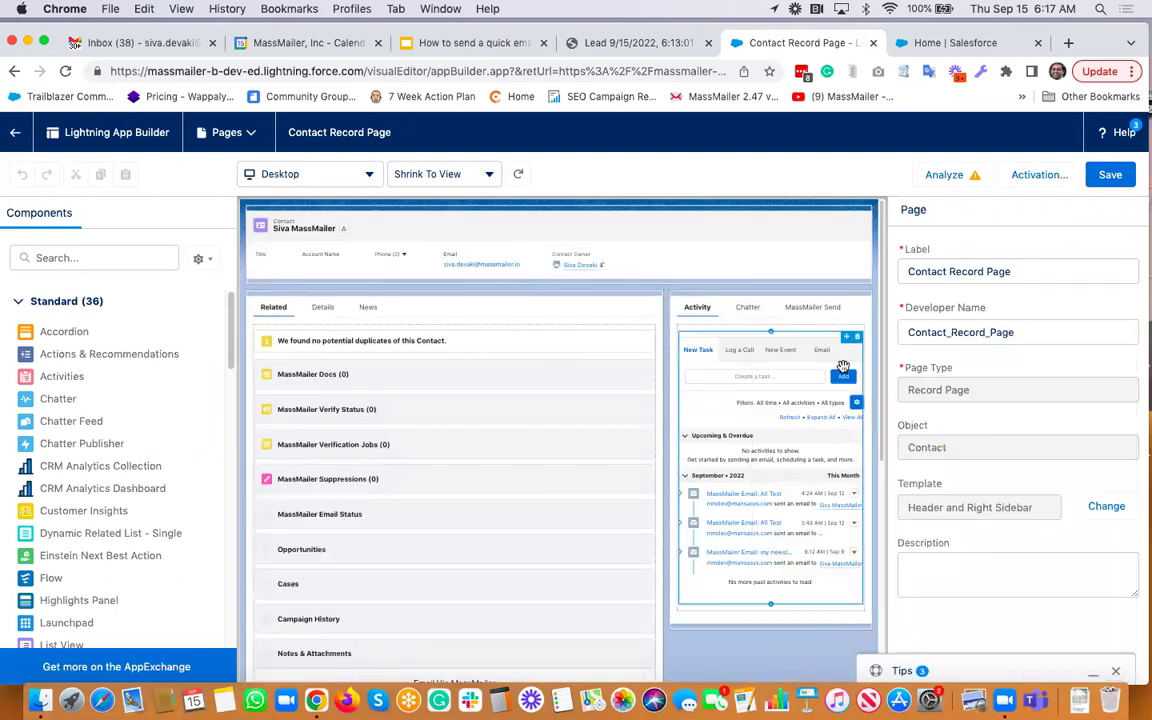
click(811, 309)
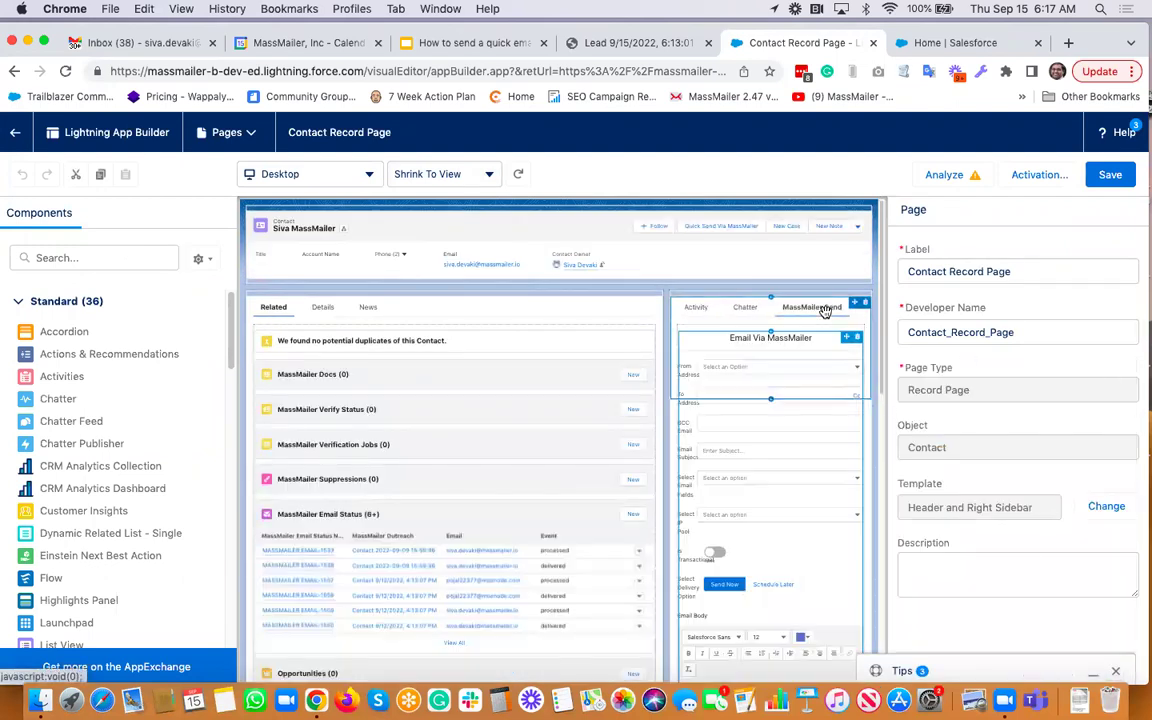
click(820, 337)
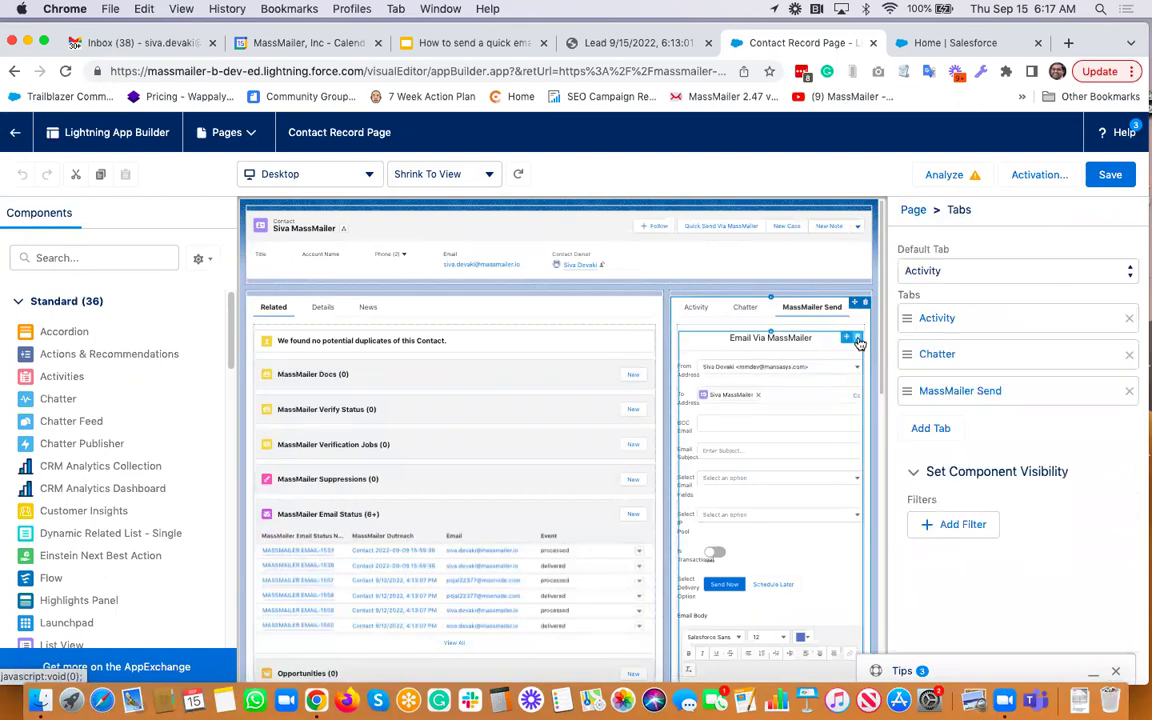
click(858, 339)
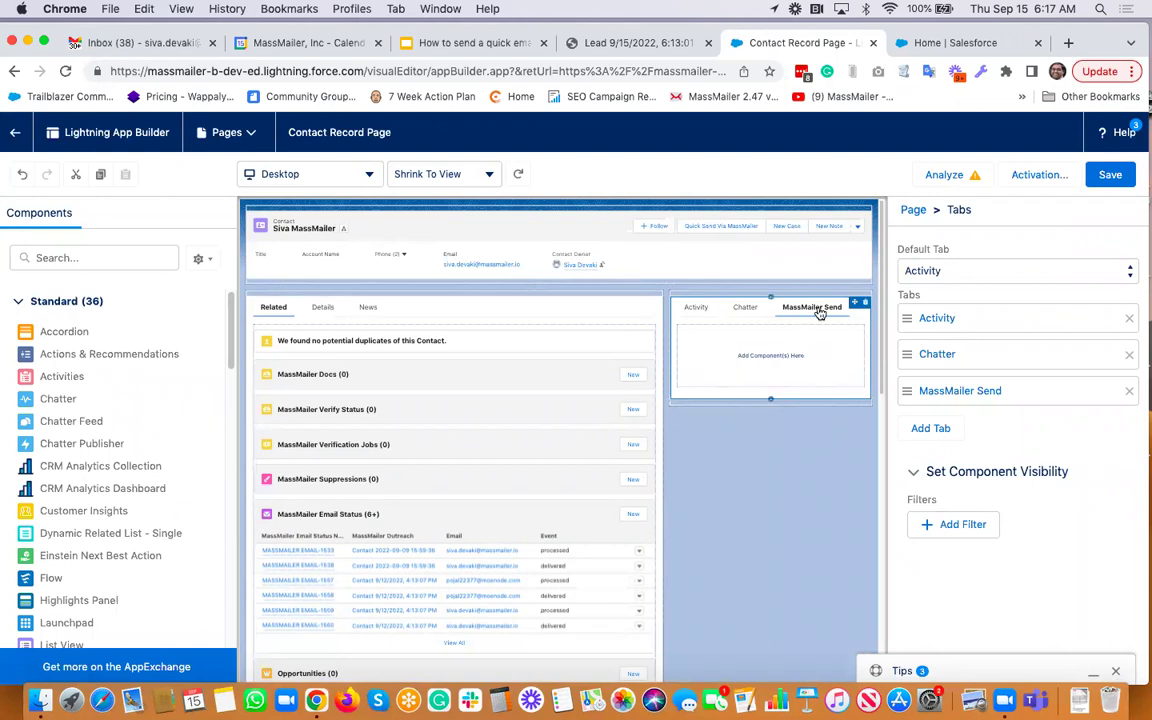
click(1128, 391)
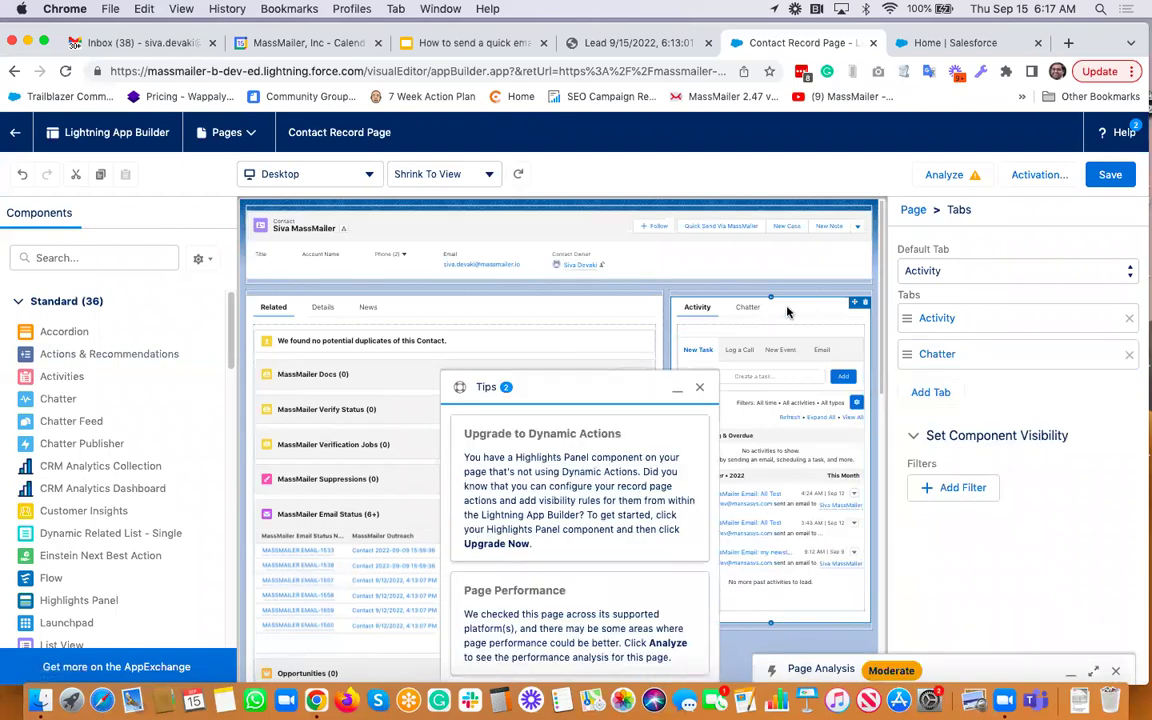
Add a new third tab and give it the custom label 'MassMailer Send'
click(930, 392)
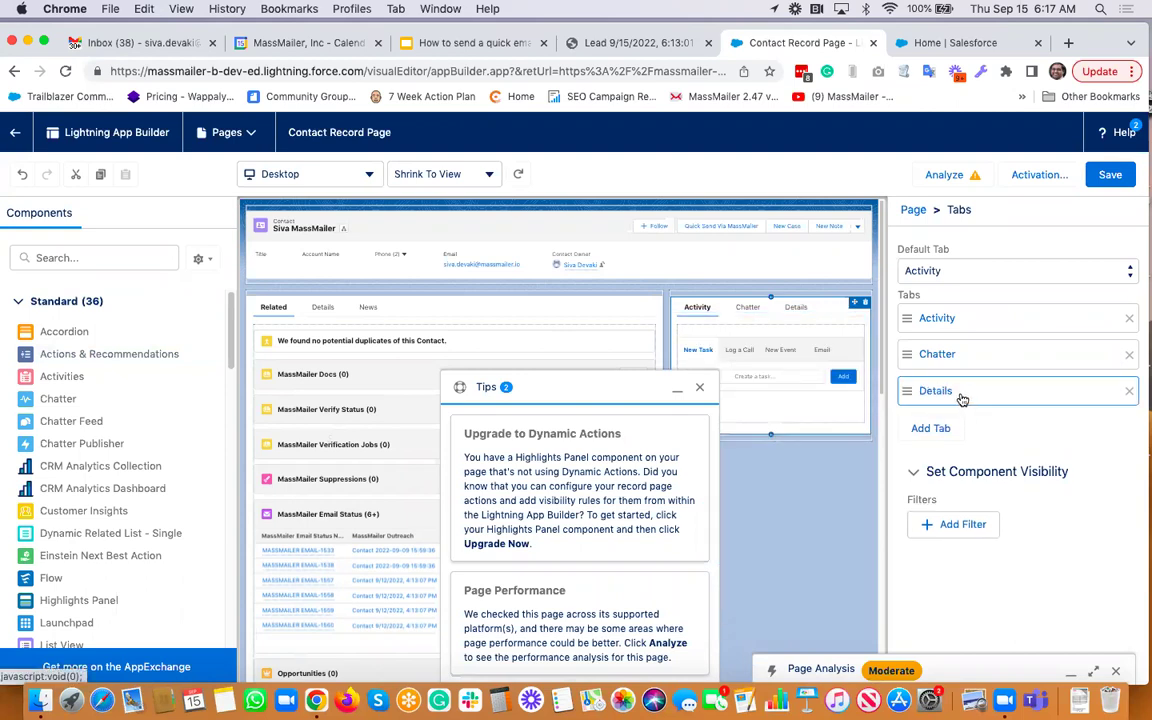
click(962, 399)
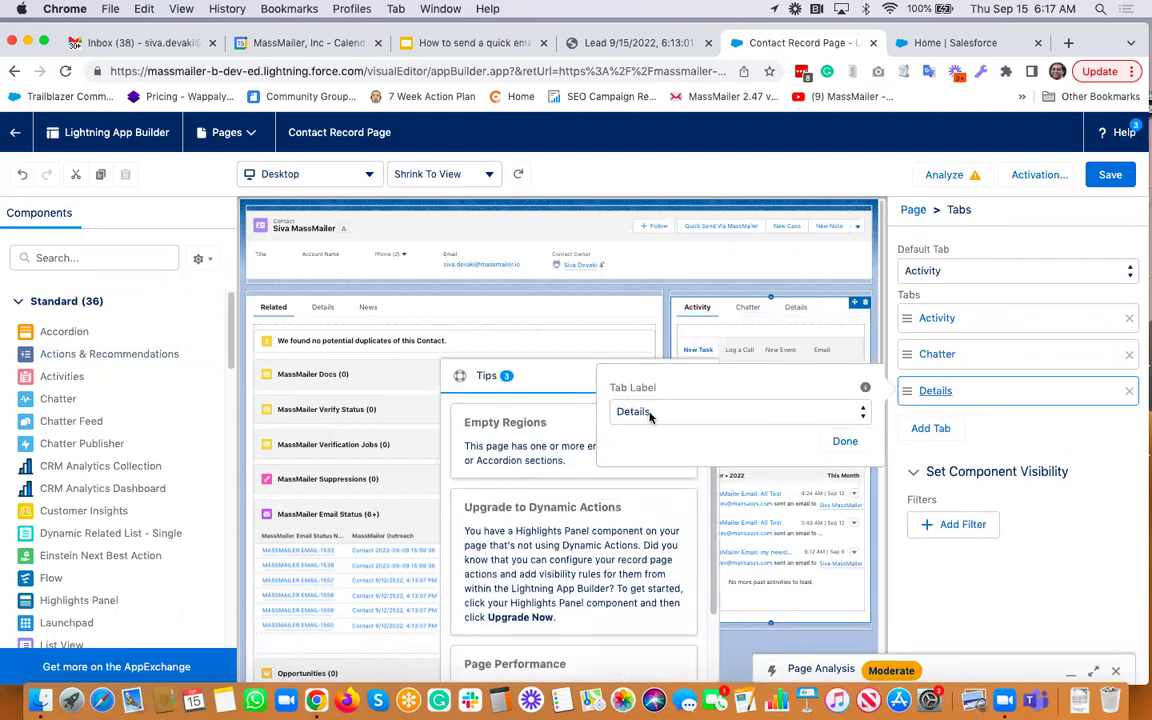
click(649, 417)
click(705, 417)
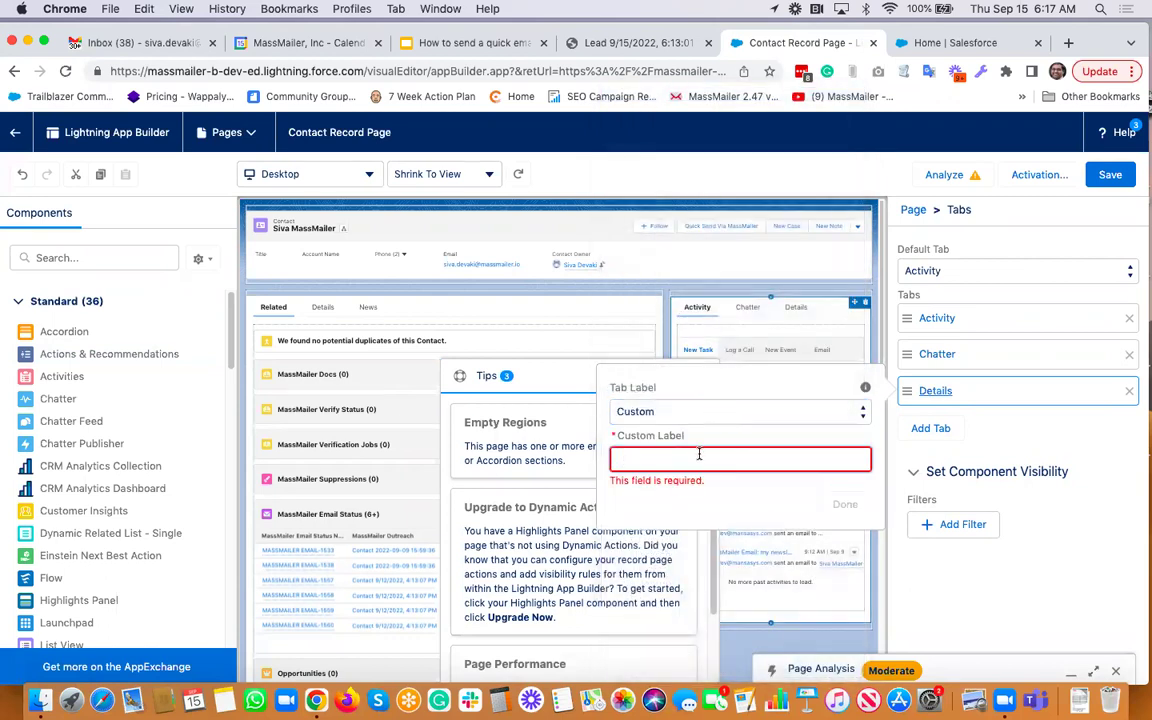
text(Send)
Drop SimpleSendViaMassMailer into the MassMailer Send tab, save the page, and return to the contact
click(843, 487)
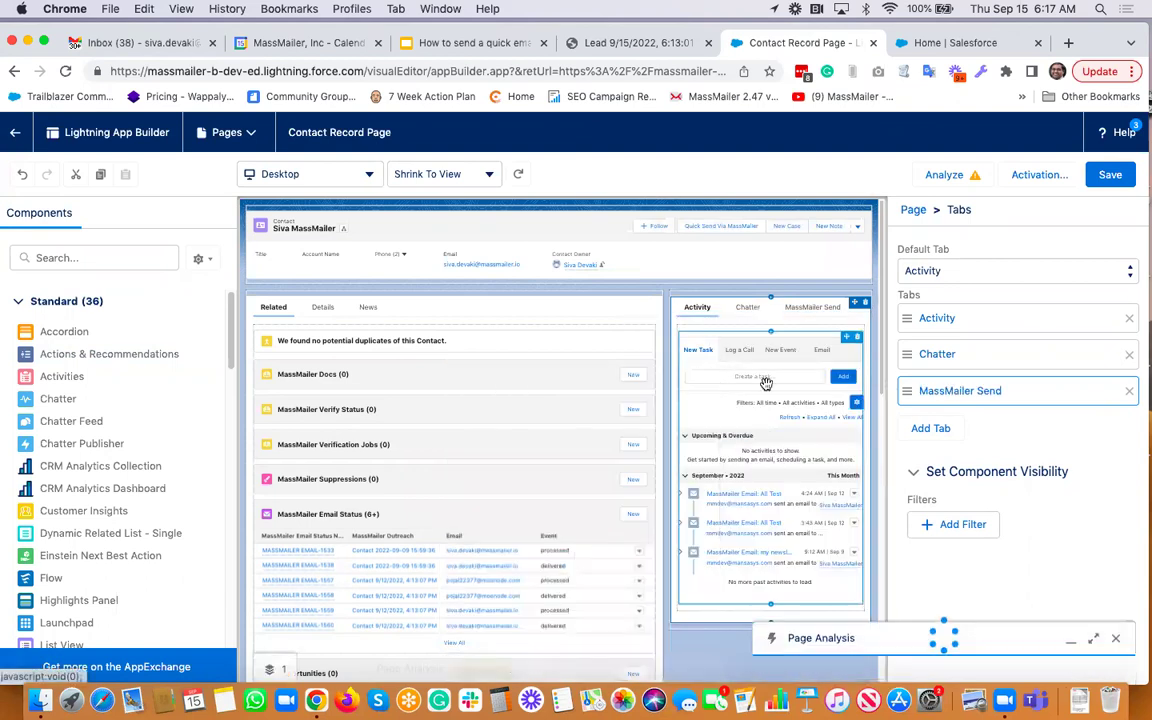
click(815, 308)
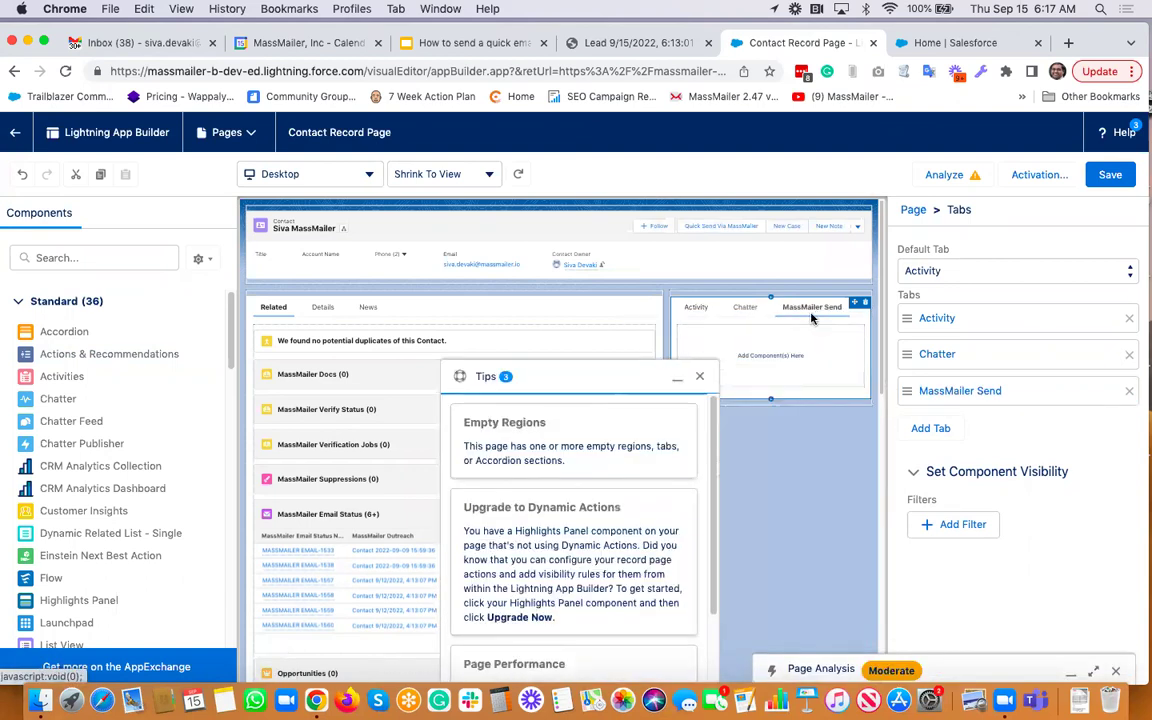
click(699, 376)
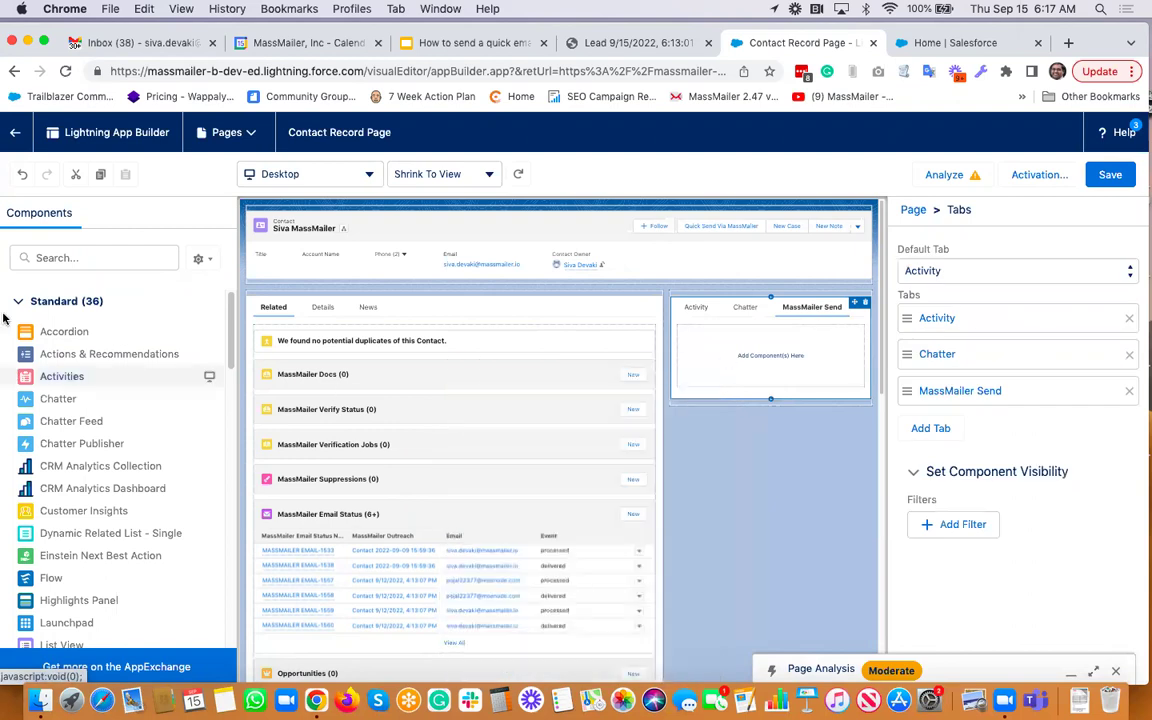
click(85, 258)
text(simple)
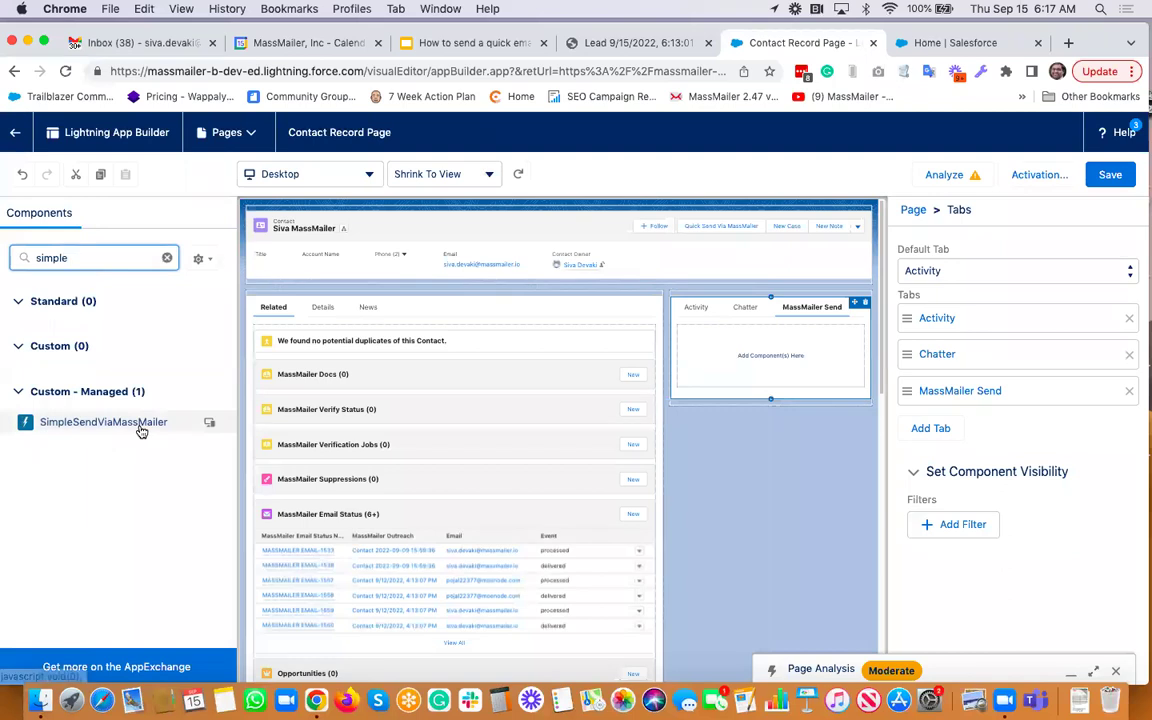
drag(141, 427, 771, 352)
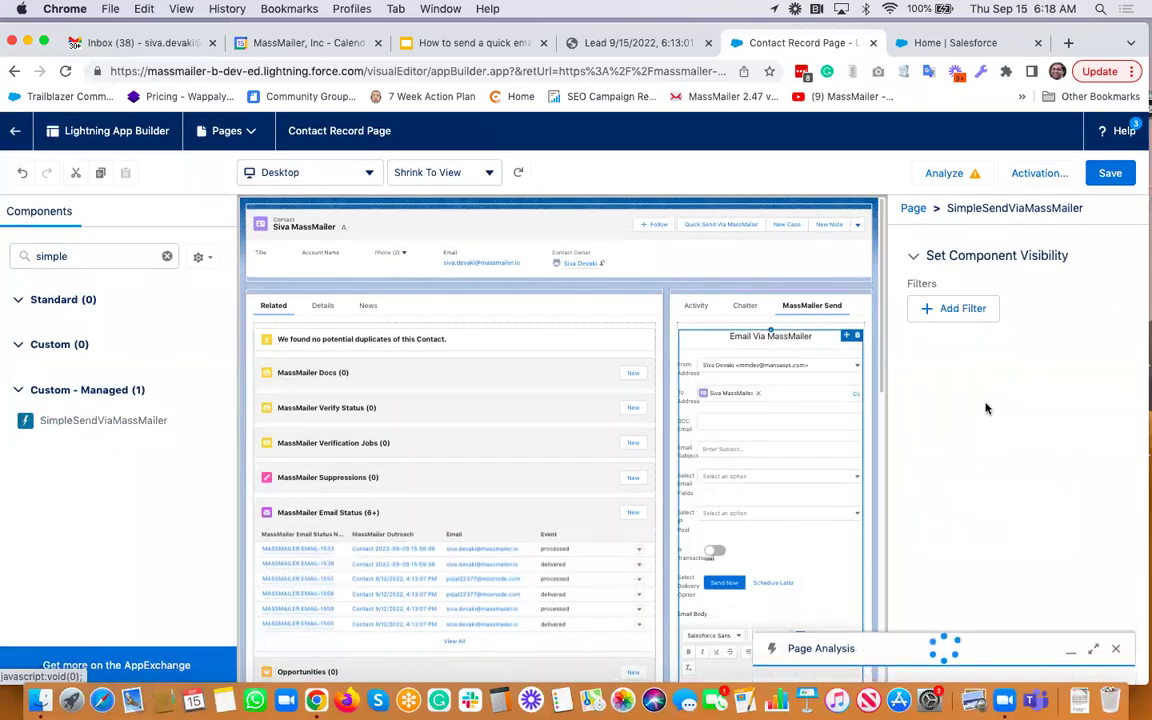
click(1101, 175)
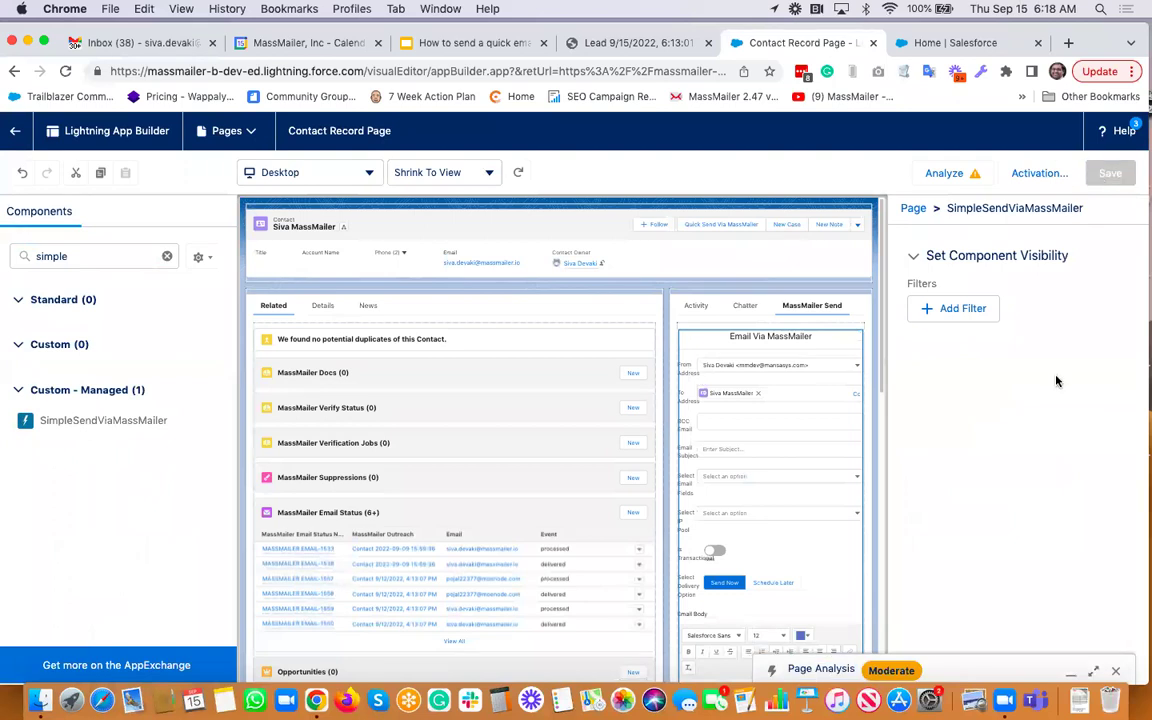
click(16, 128)
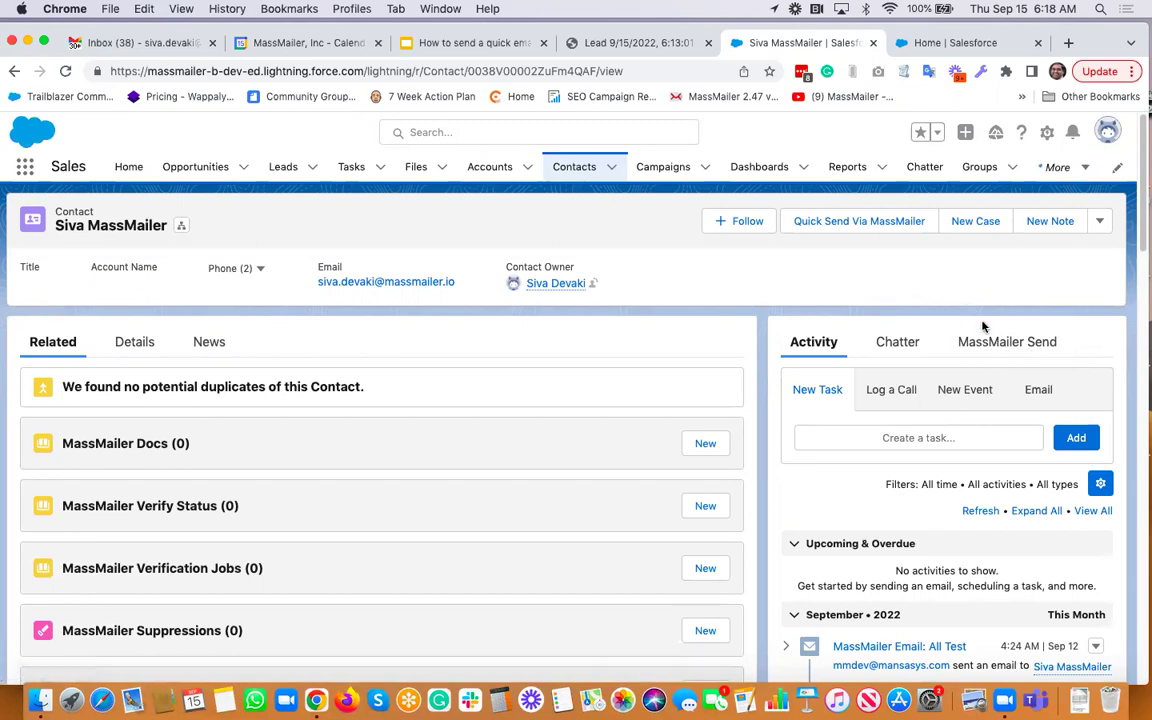
Show the MassMailer Send email form on the contact record
click(1005, 342)
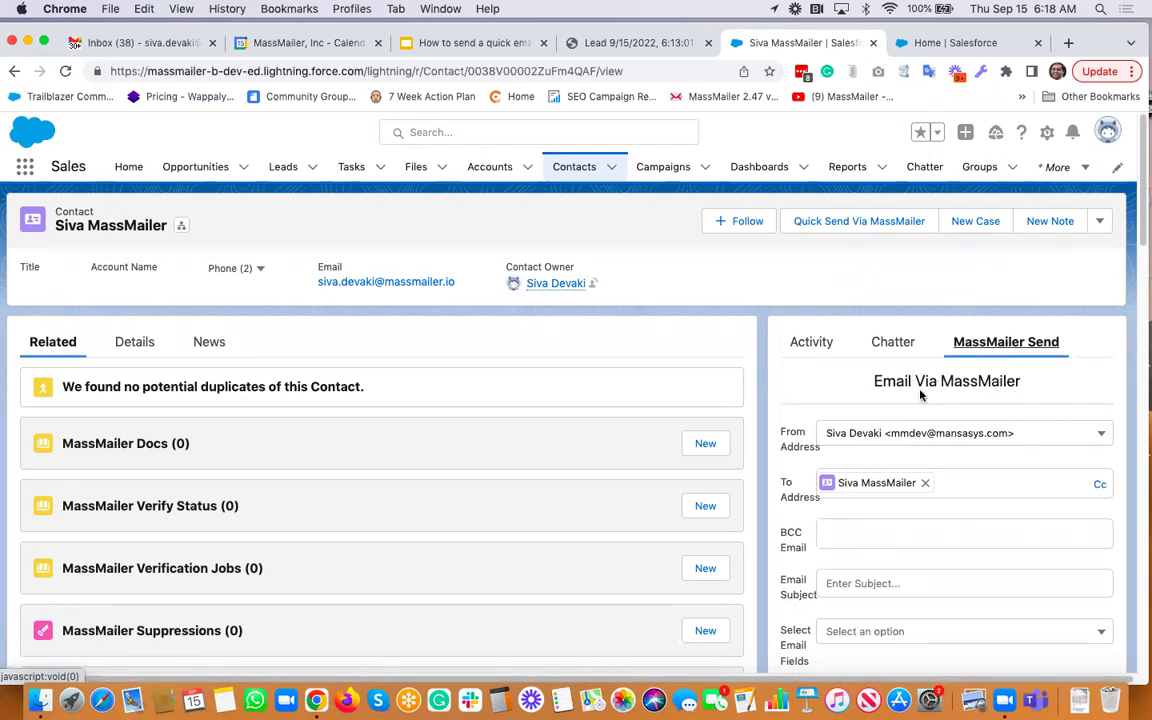
scroll(921, 395, down, 10)
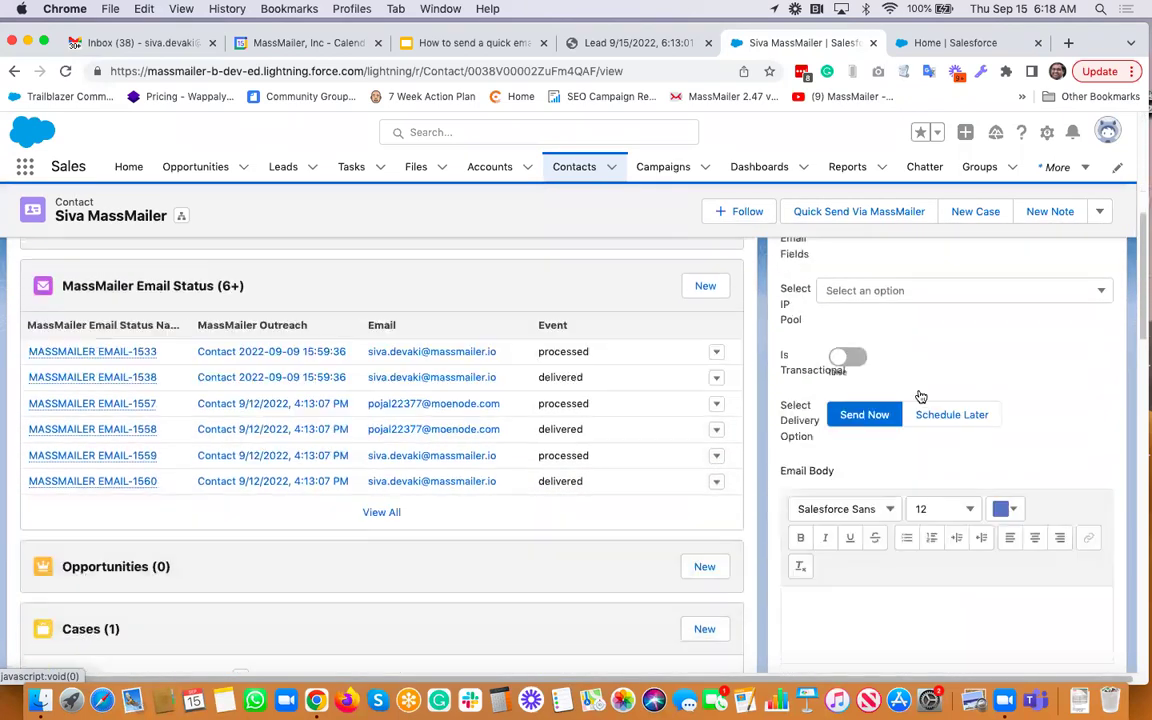
scroll(921, 396, up, 10)
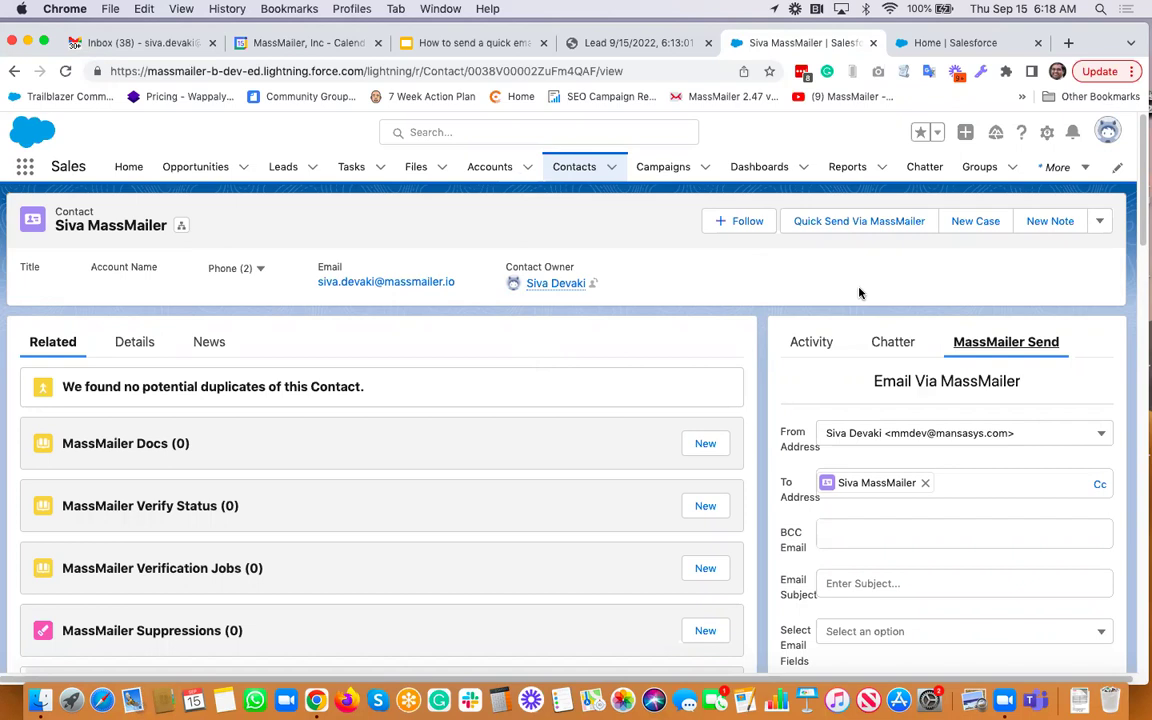
scroll(860, 291, down, 2)
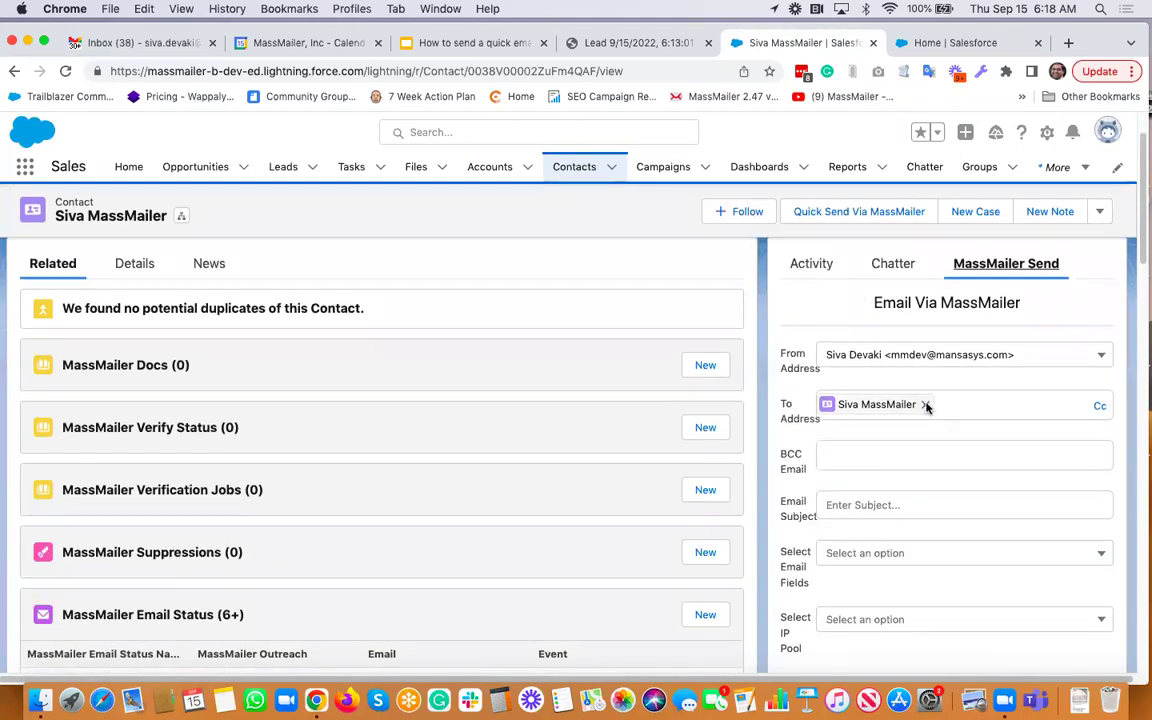
Remove the pre-filled contact recipient so the To Address field is empty
click(925, 404)
click(927, 403)
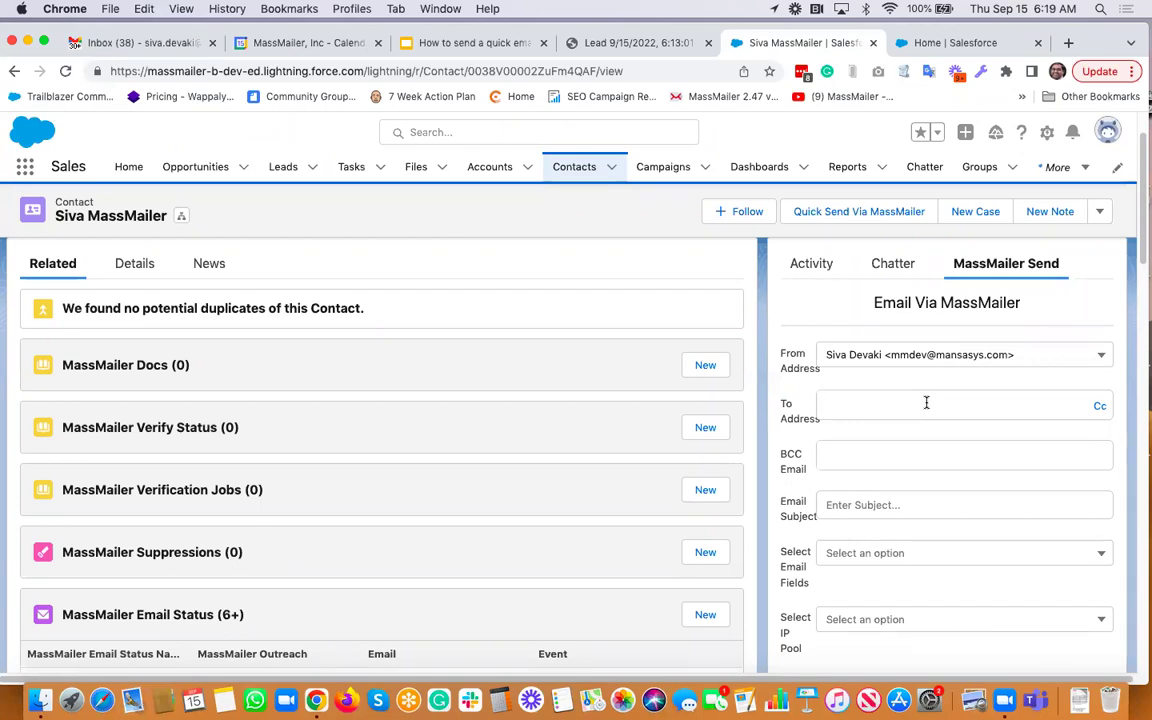
click(904, 435)
click(874, 404)
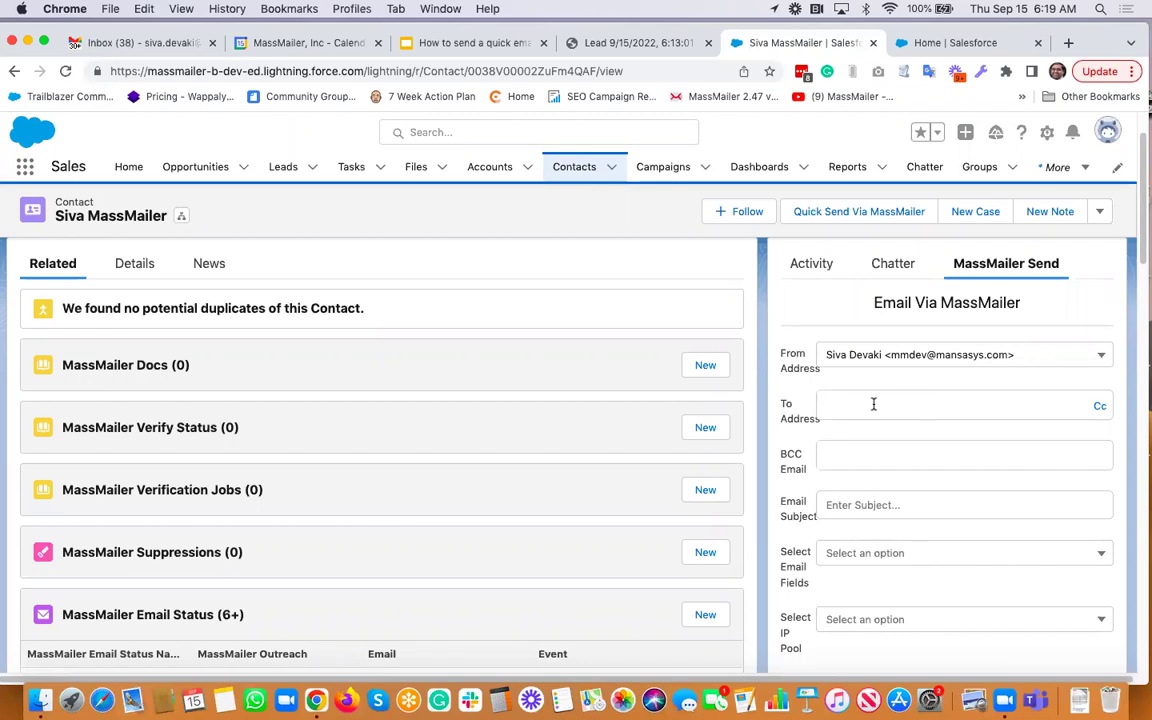
Add the suggested test contact as the email's recipient
scroll(1036, 414, down, 1)
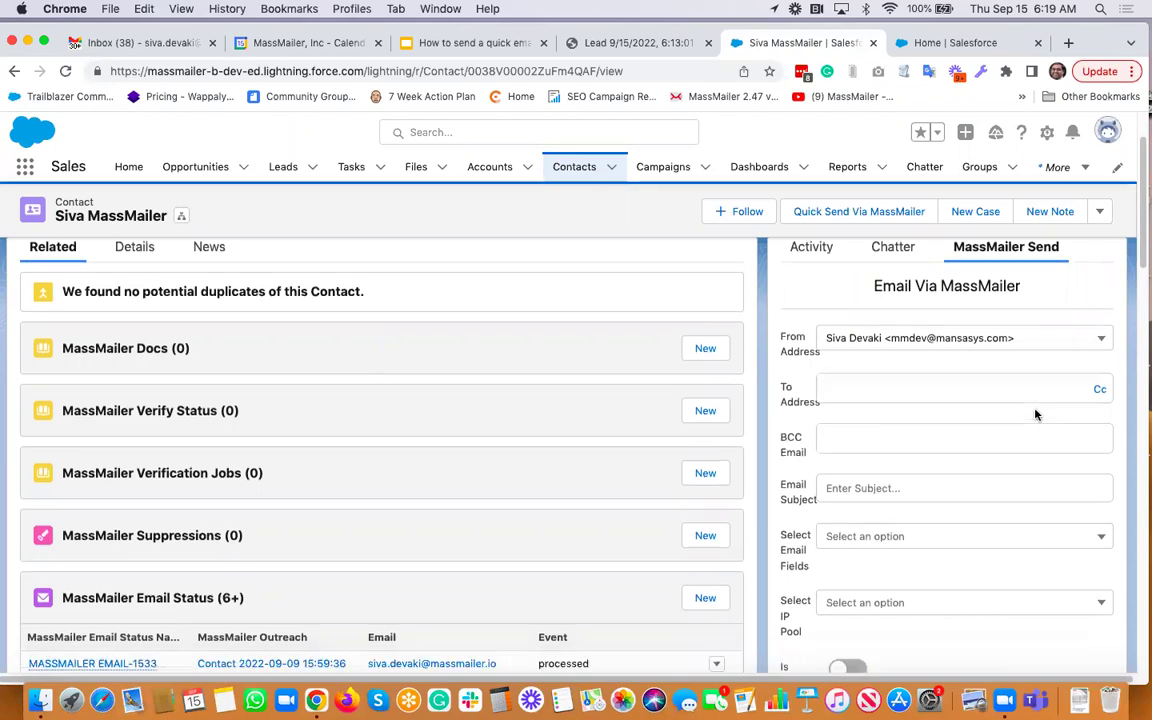
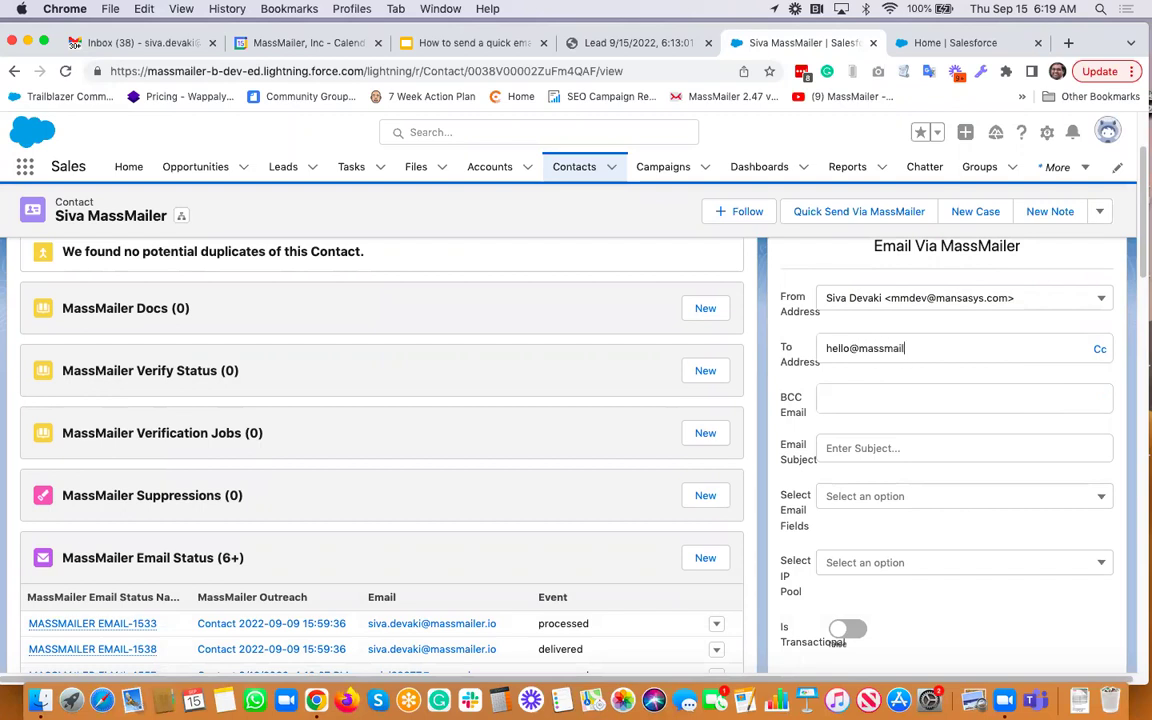
text(deepak)
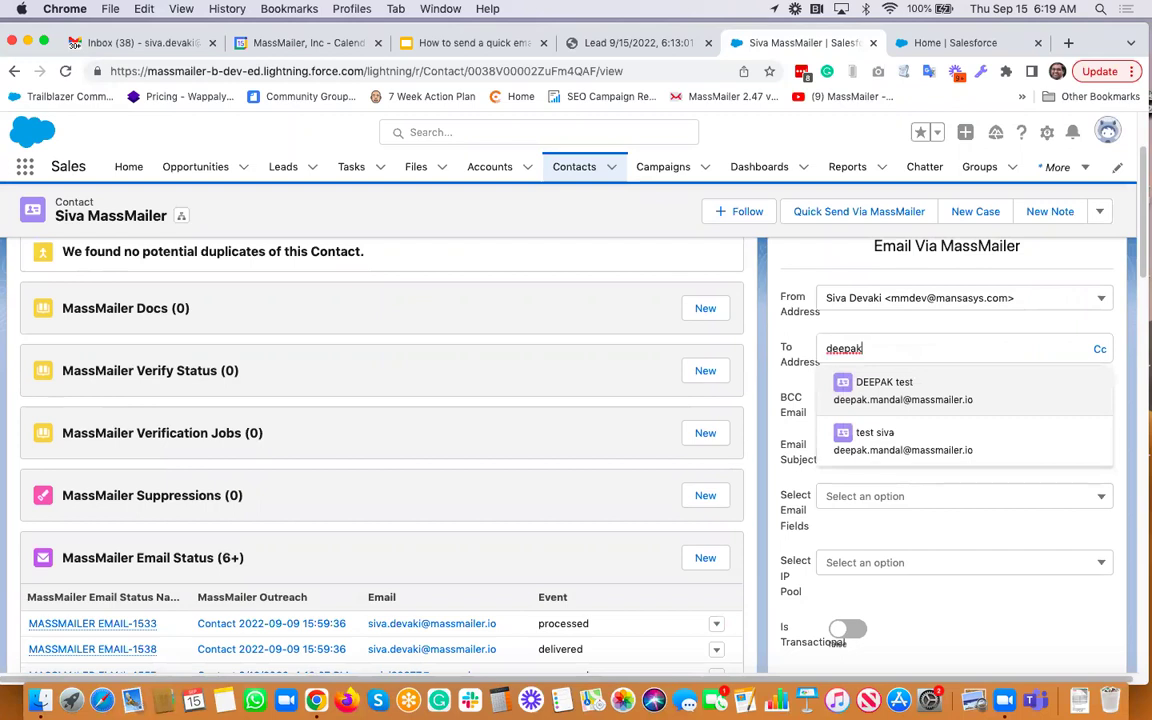
click(970, 393)
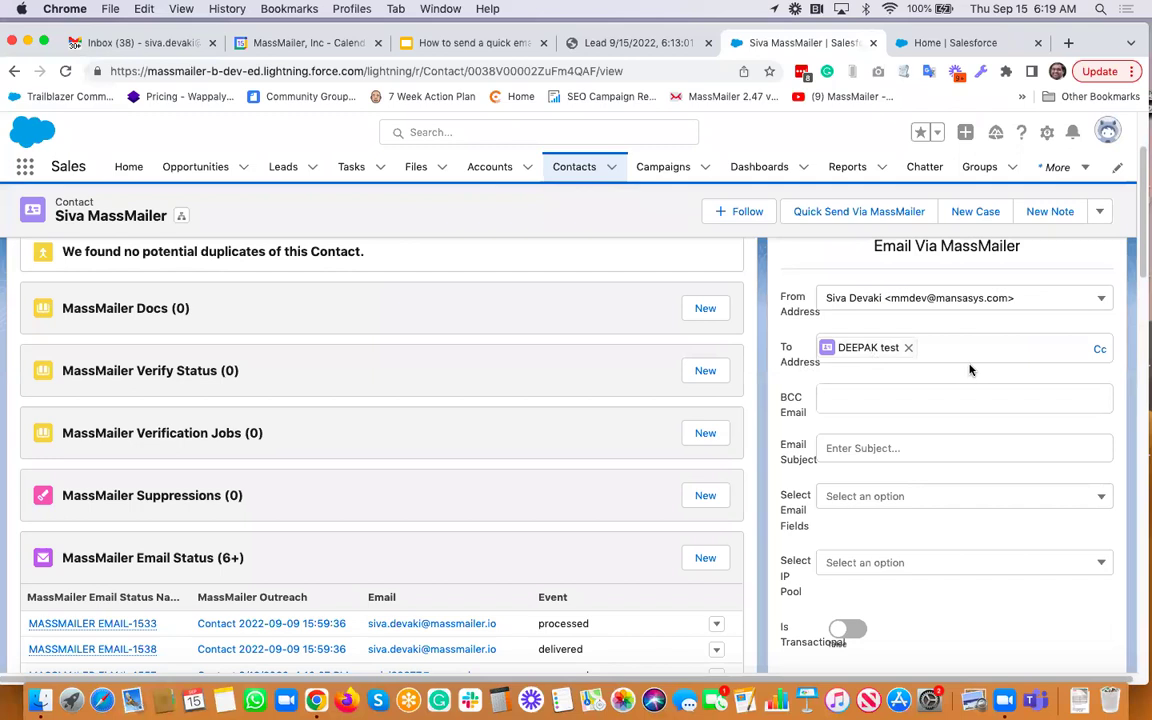
scroll(918, 403, down, 3)
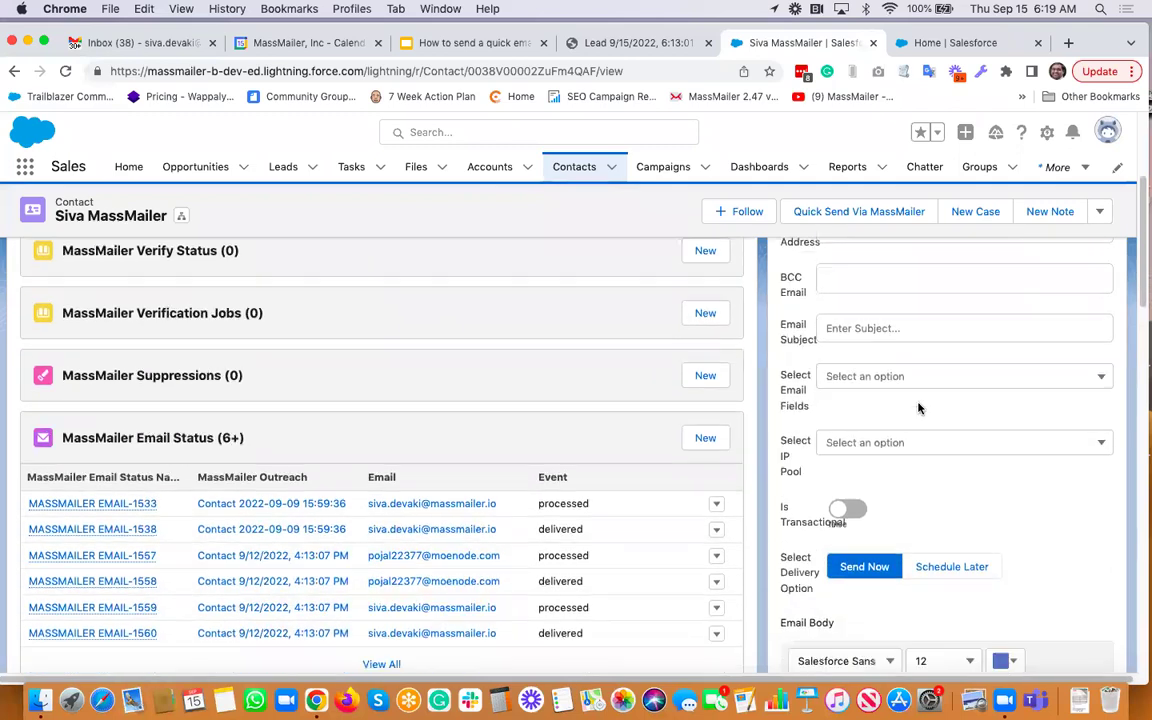
scroll(918, 408, down, 3)
scroll(918, 408, up, 3)
scroll(918, 406, up, 1)
scroll(915, 405, down, 3)
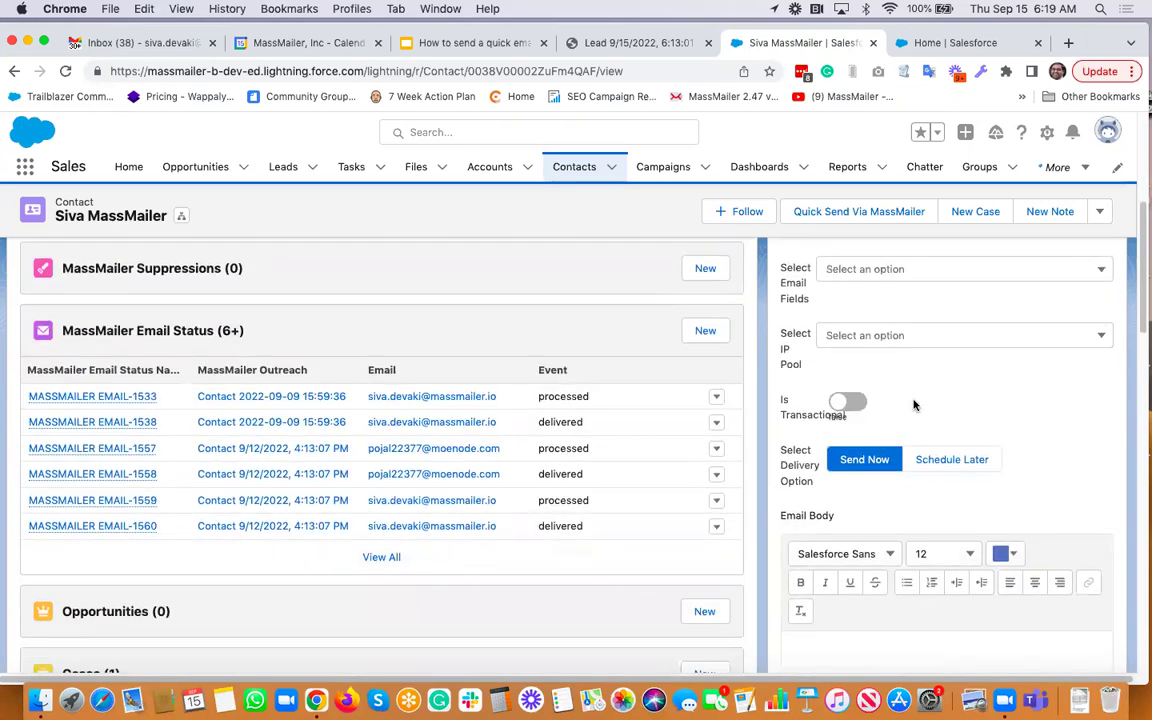
scroll(913, 405, up, 2)
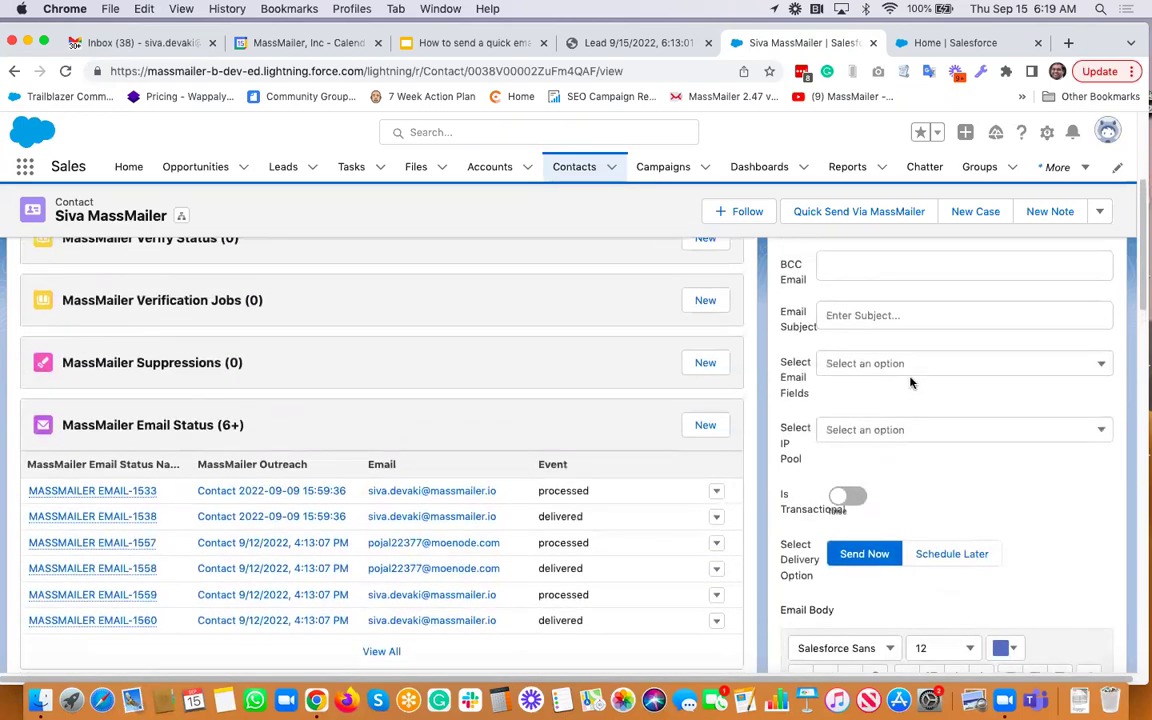
Set subject and body to 'Test email for the email layout' and try sending
click(897, 315)
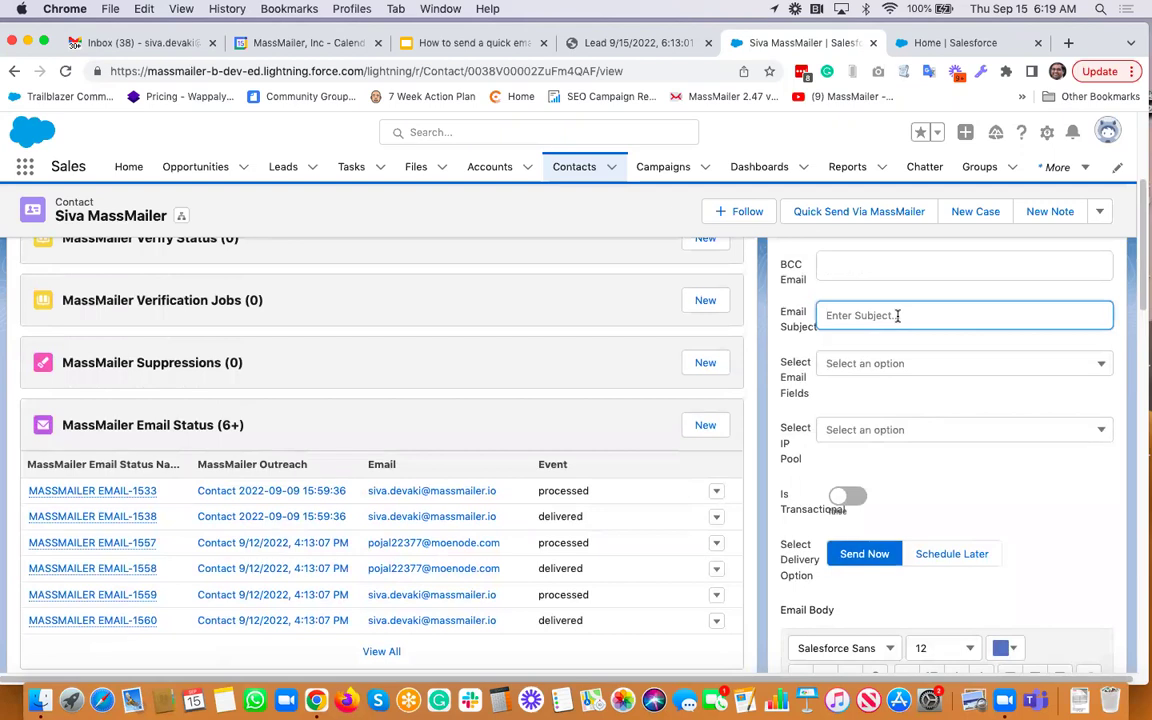
text(Test email for the email layout)
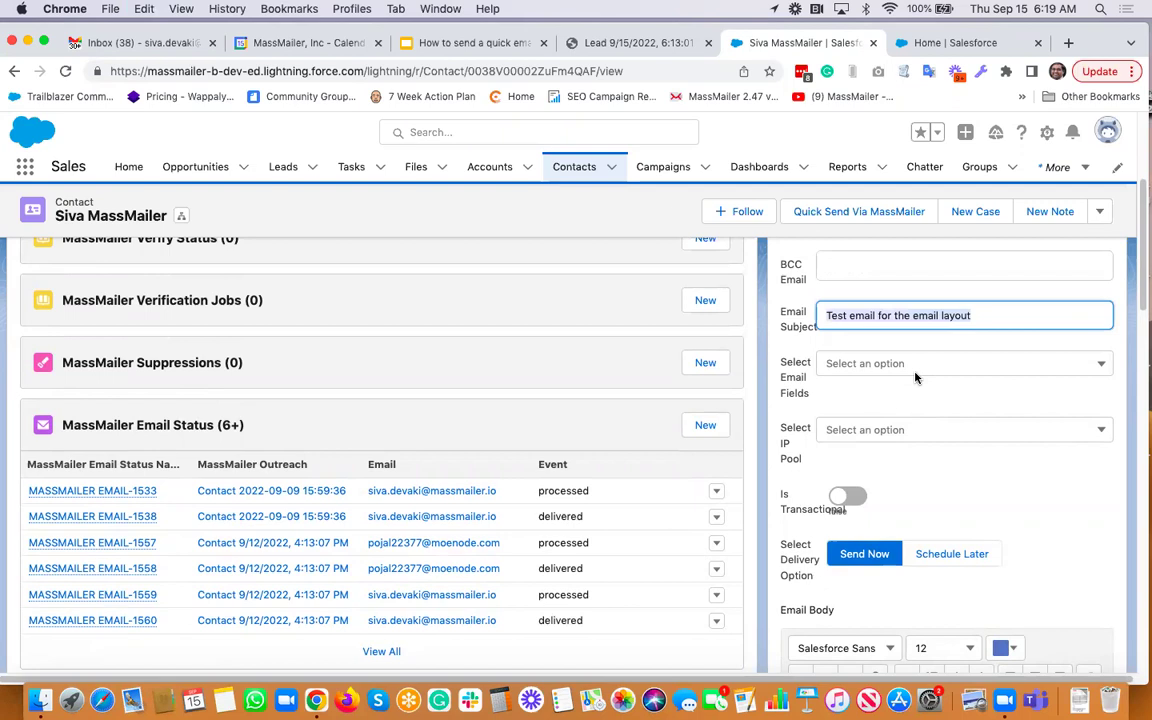
scroll(913, 373, down, 3)
click(851, 615)
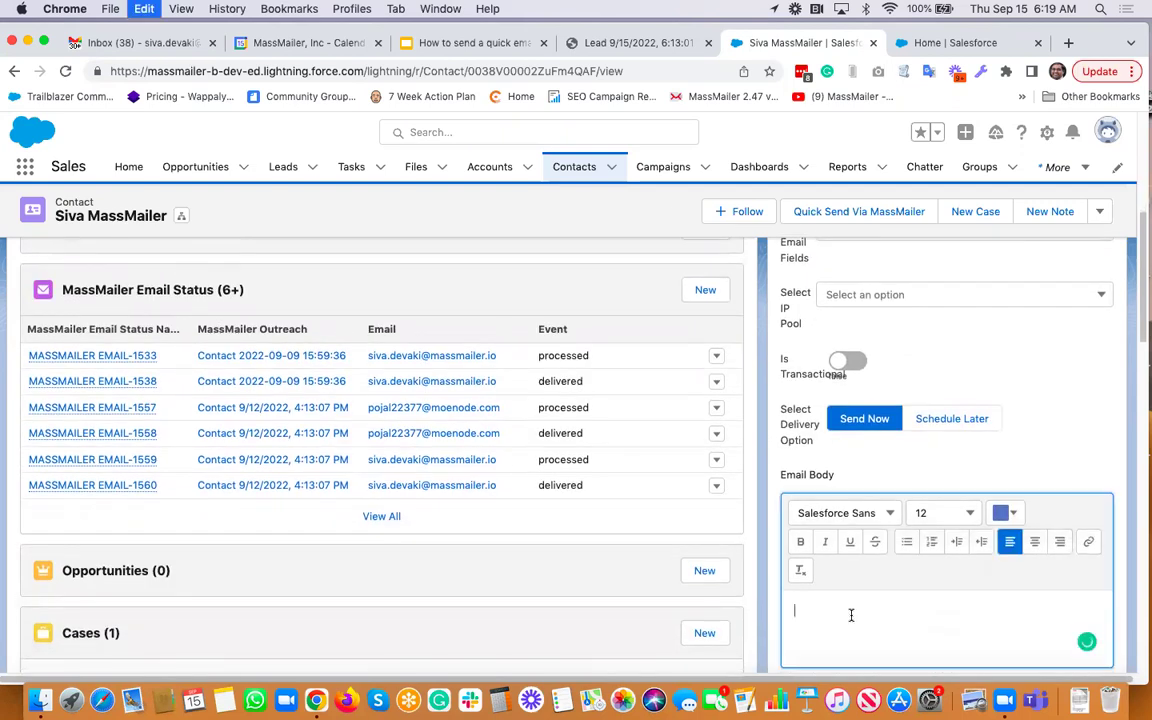
text(Test email for the email layout)
scroll(851, 617, down, 5)
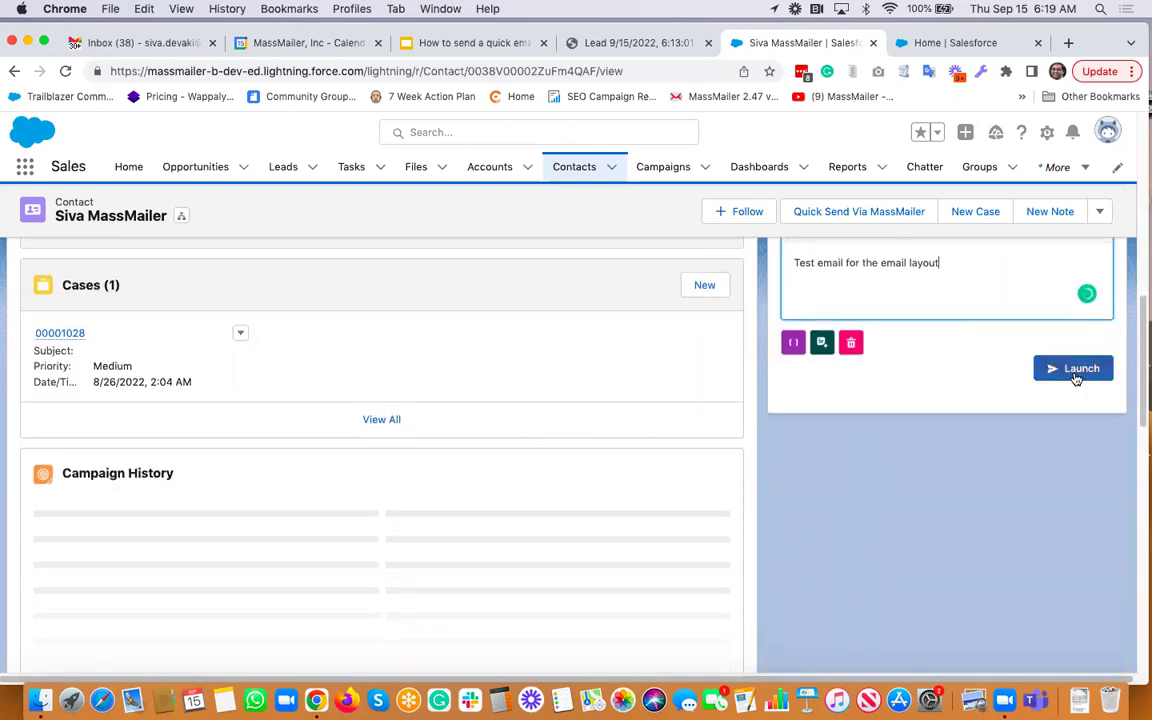
click(1075, 372)
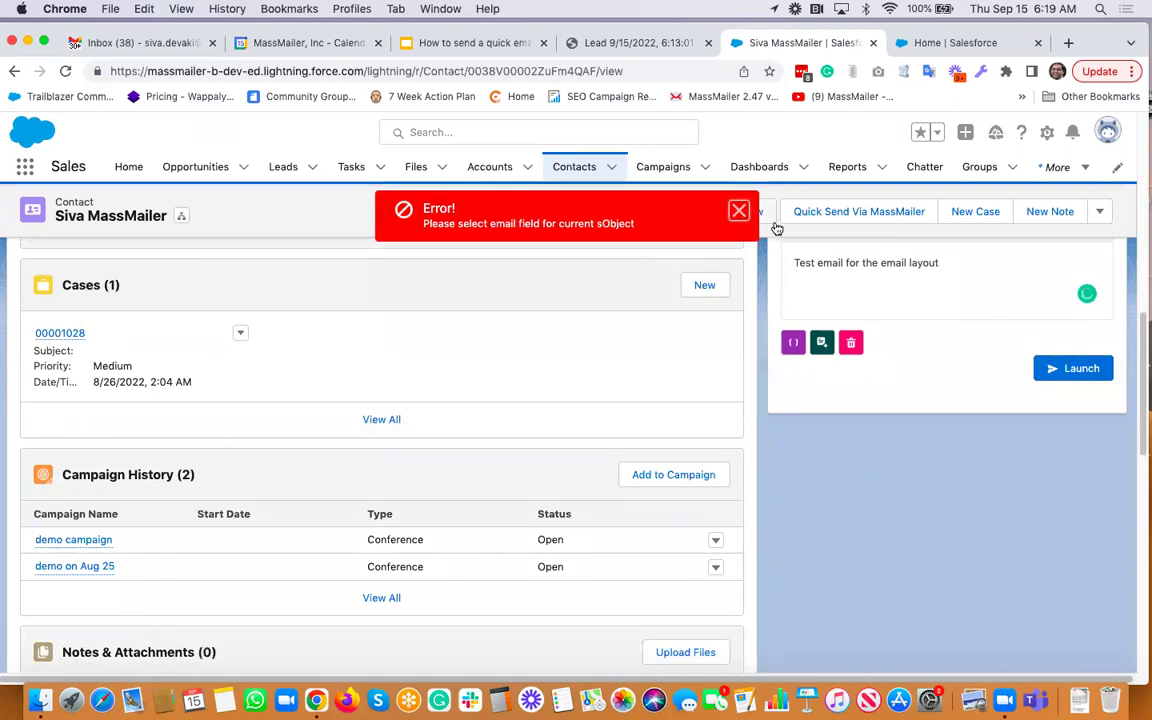
Choose Email as the recipient field and launch the quick email, confirming with Yes
click(739, 212)
scroll(946, 430, up, 10)
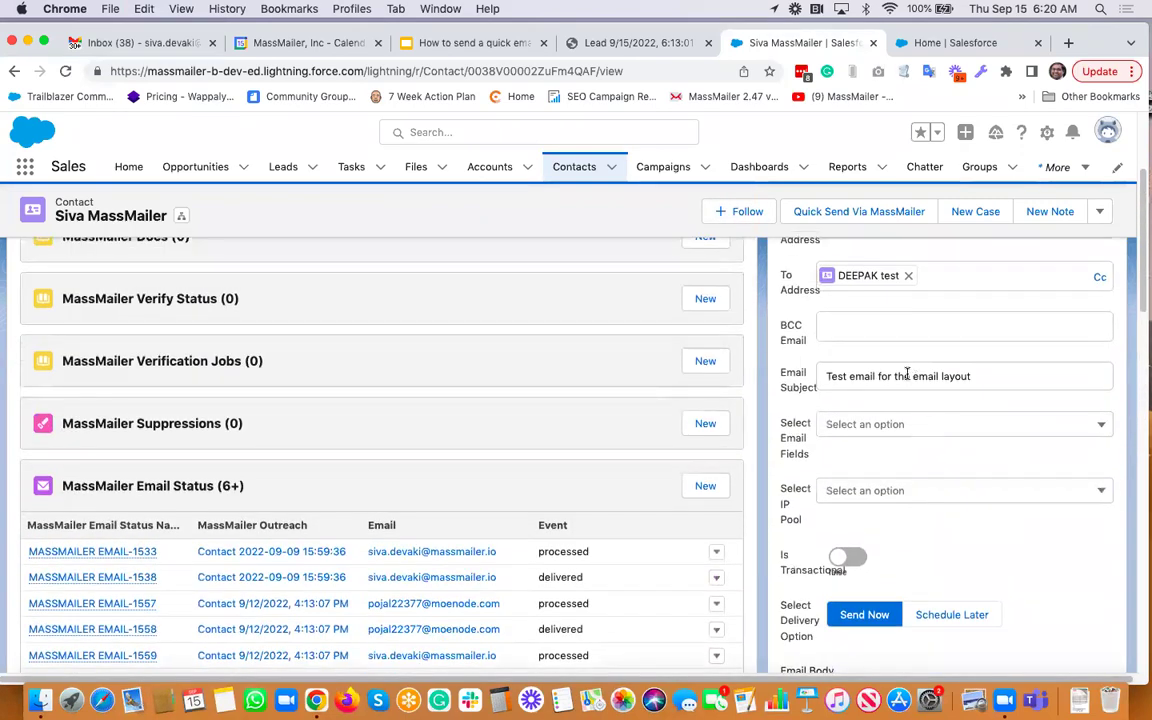
click(903, 425)
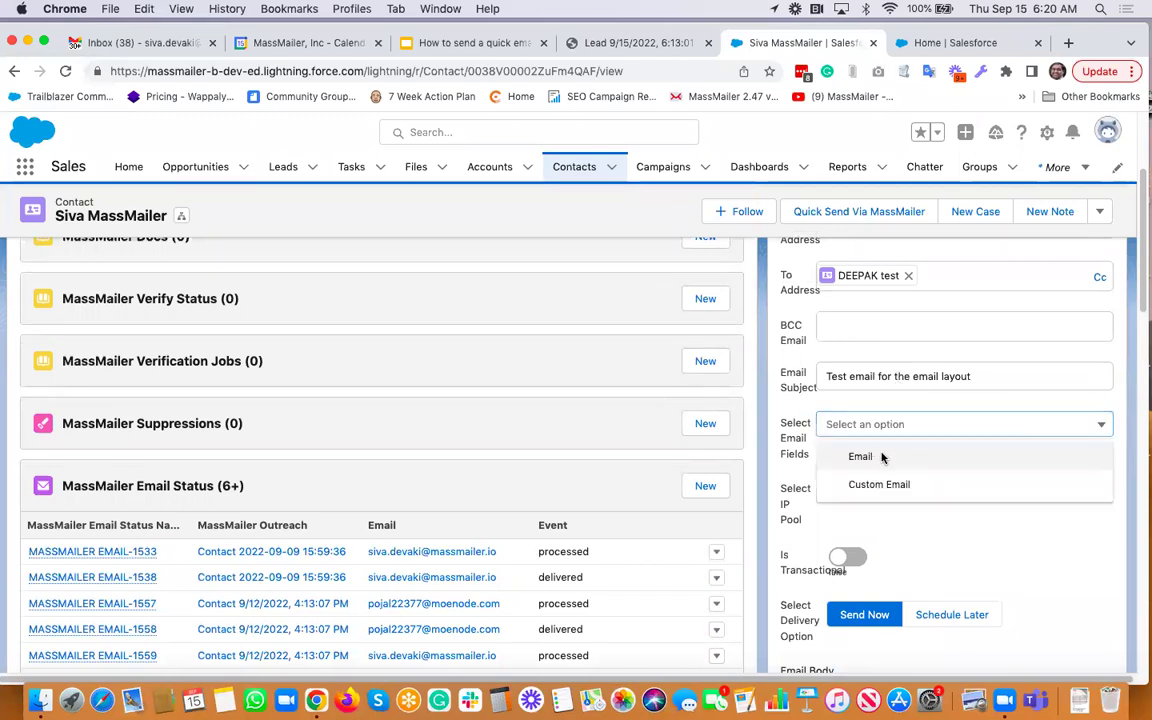
click(879, 458)
scroll(881, 453, down, 8)
click(1064, 513)
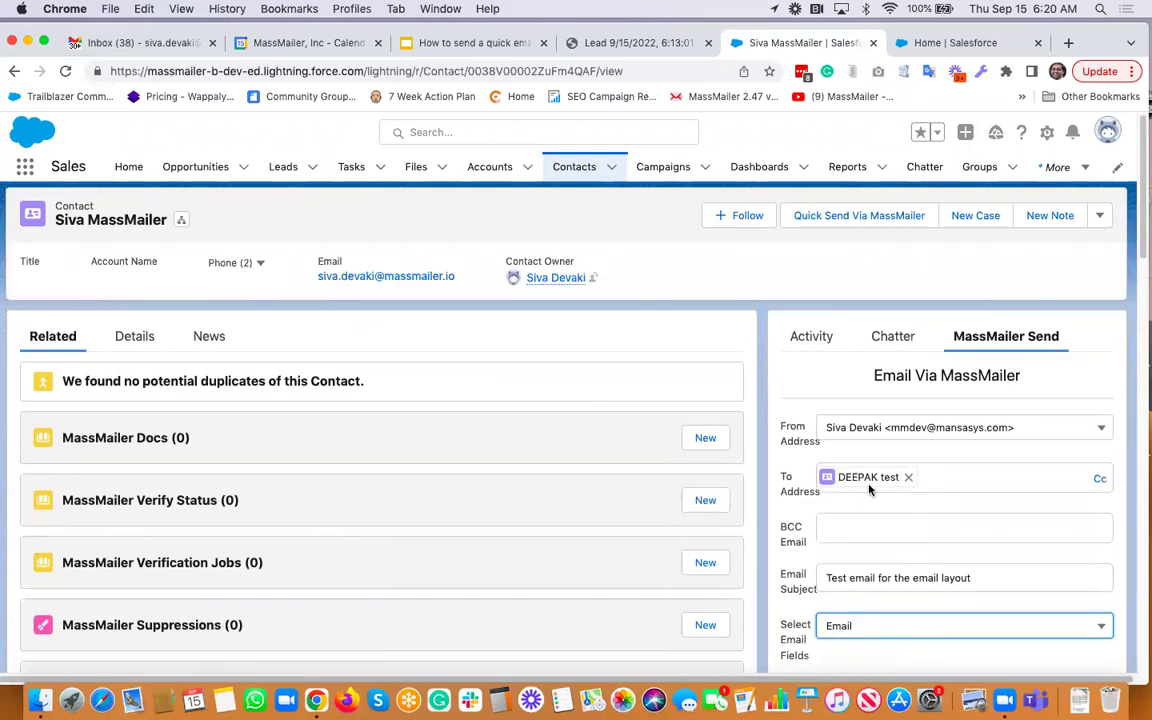
scroll(896, 510, down, 10)
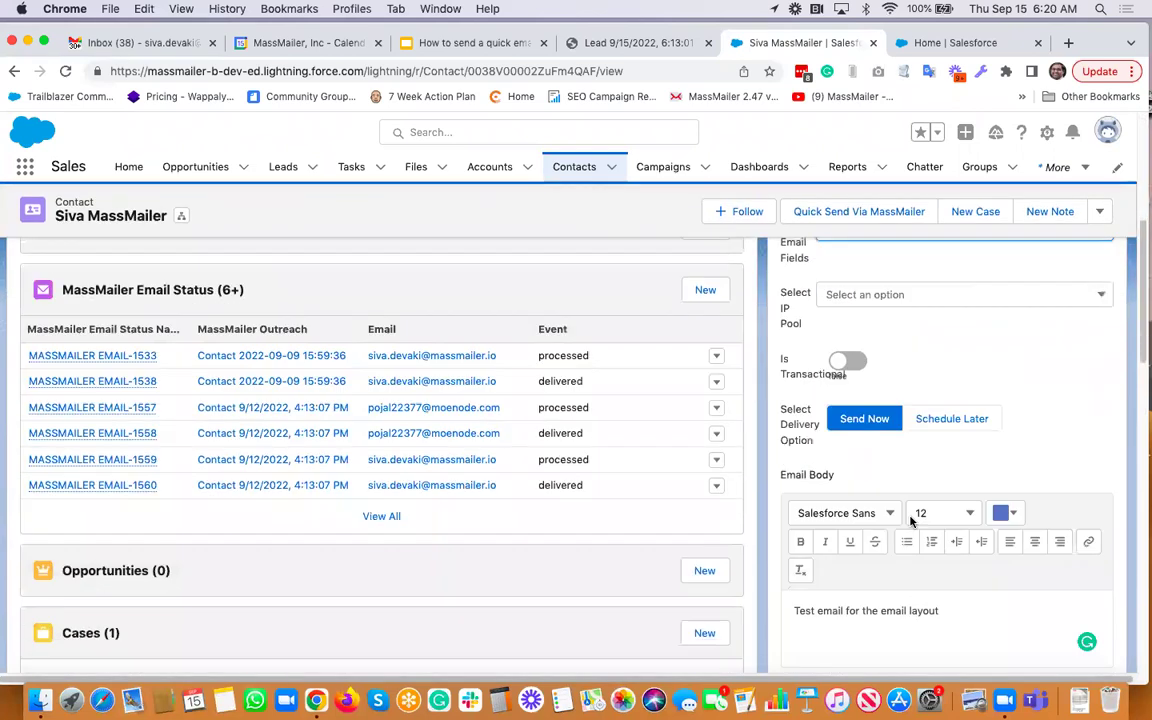
click(1075, 430)
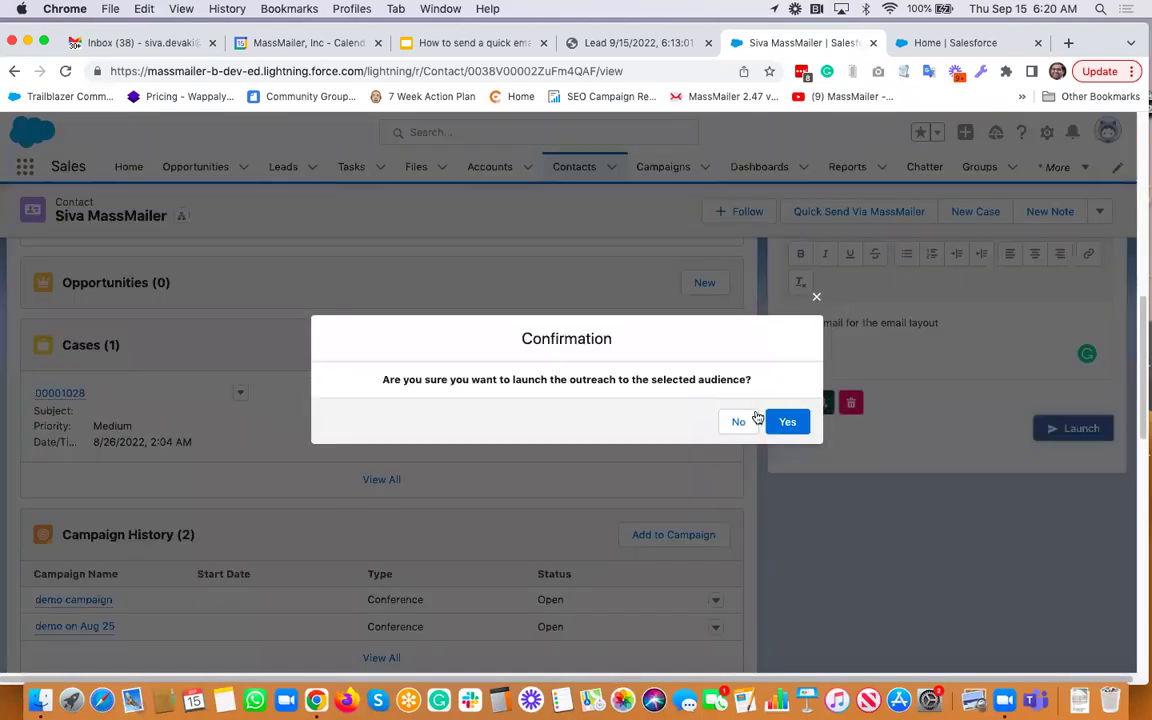
click(789, 421)
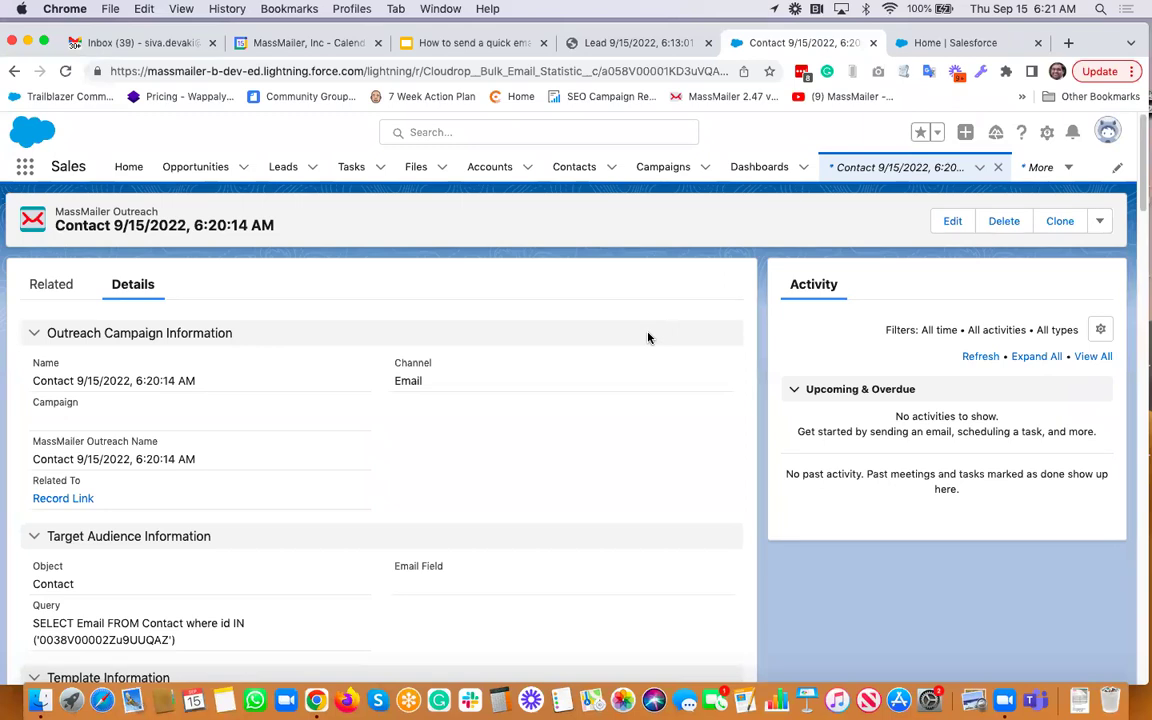
Go back to the Contacts list
key(XF86AudioRaiseVolume)
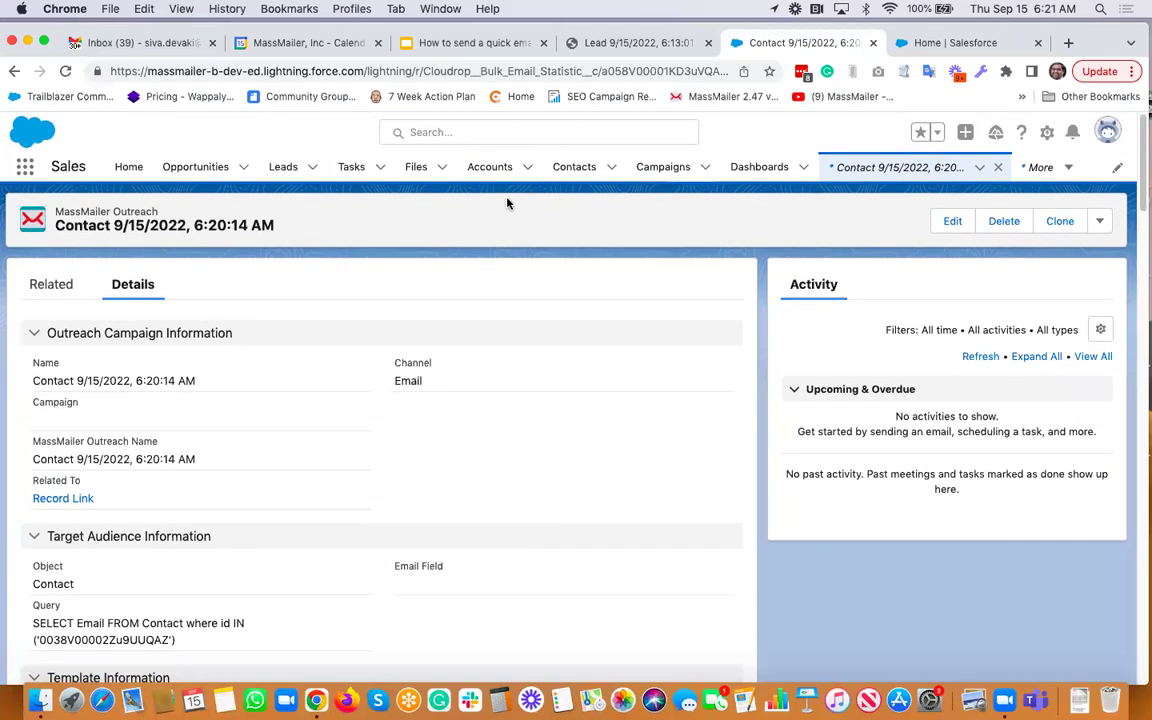
click(576, 170)
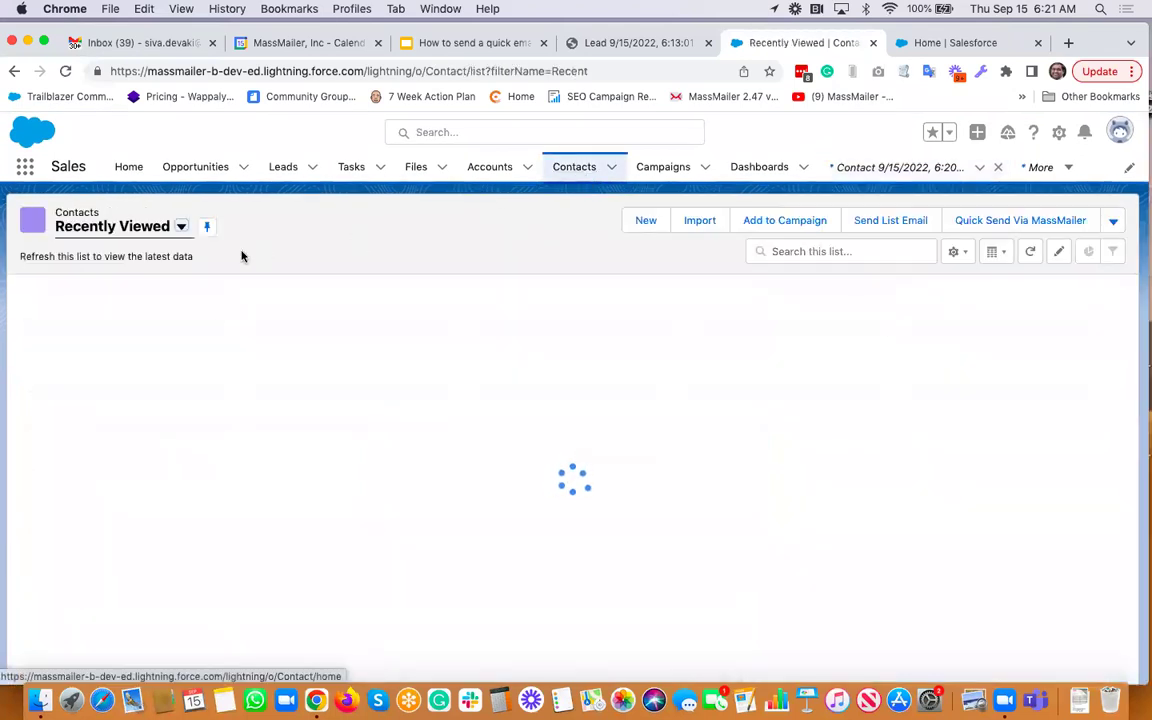
Switch to the six-contact test list view and start Quick Send Via MassMailer
click(179, 228)
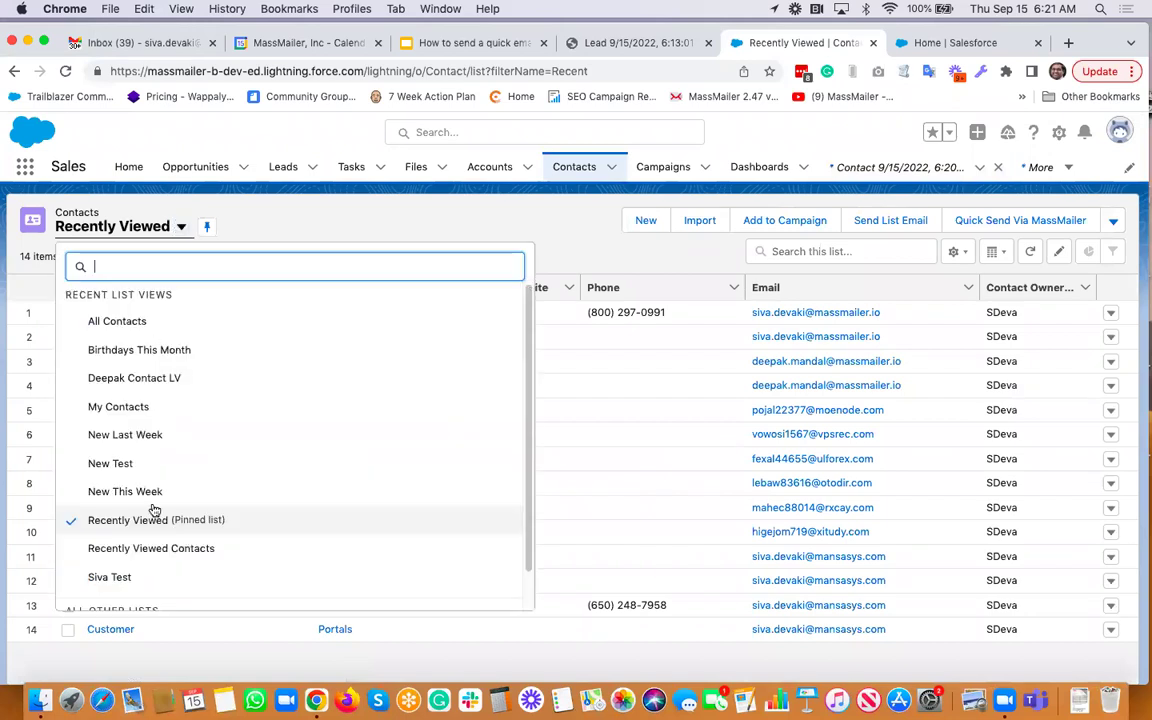
click(110, 578)
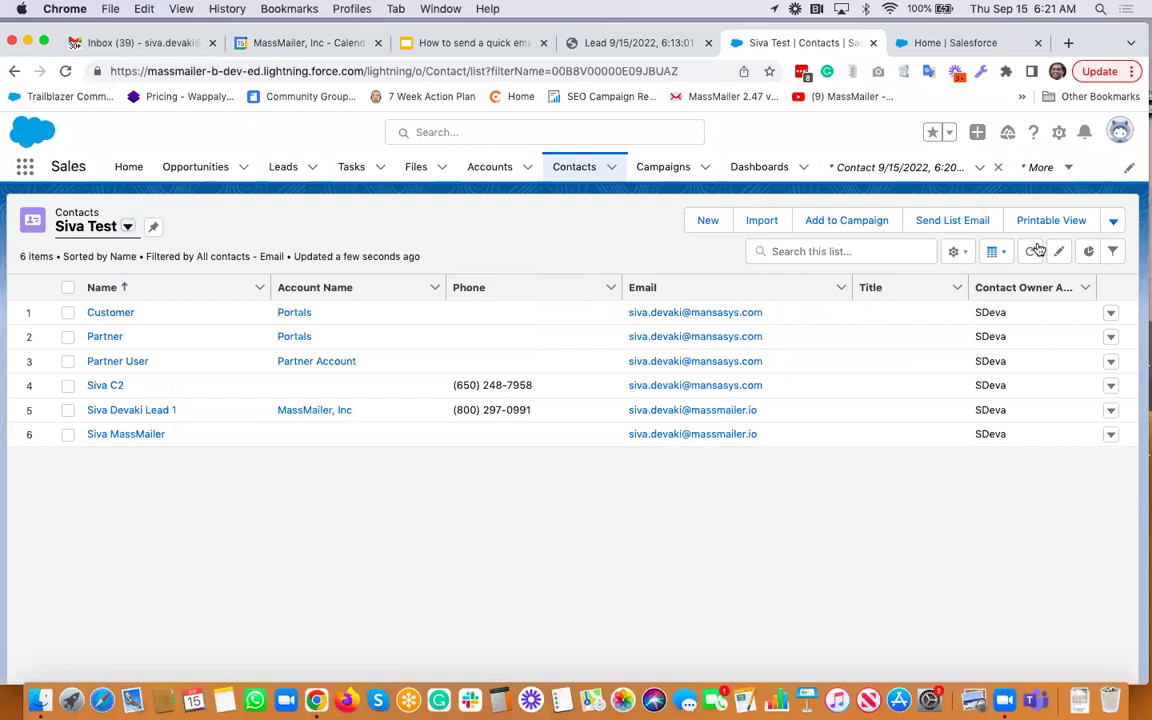
click(1115, 224)
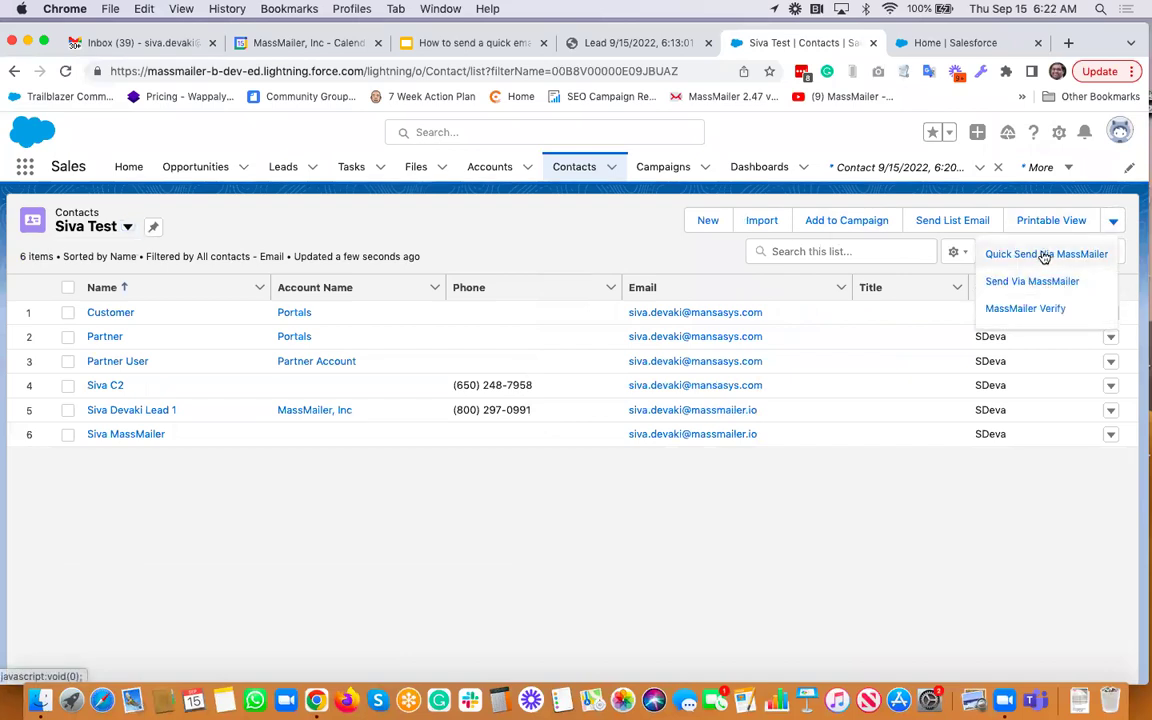
click(1030, 256)
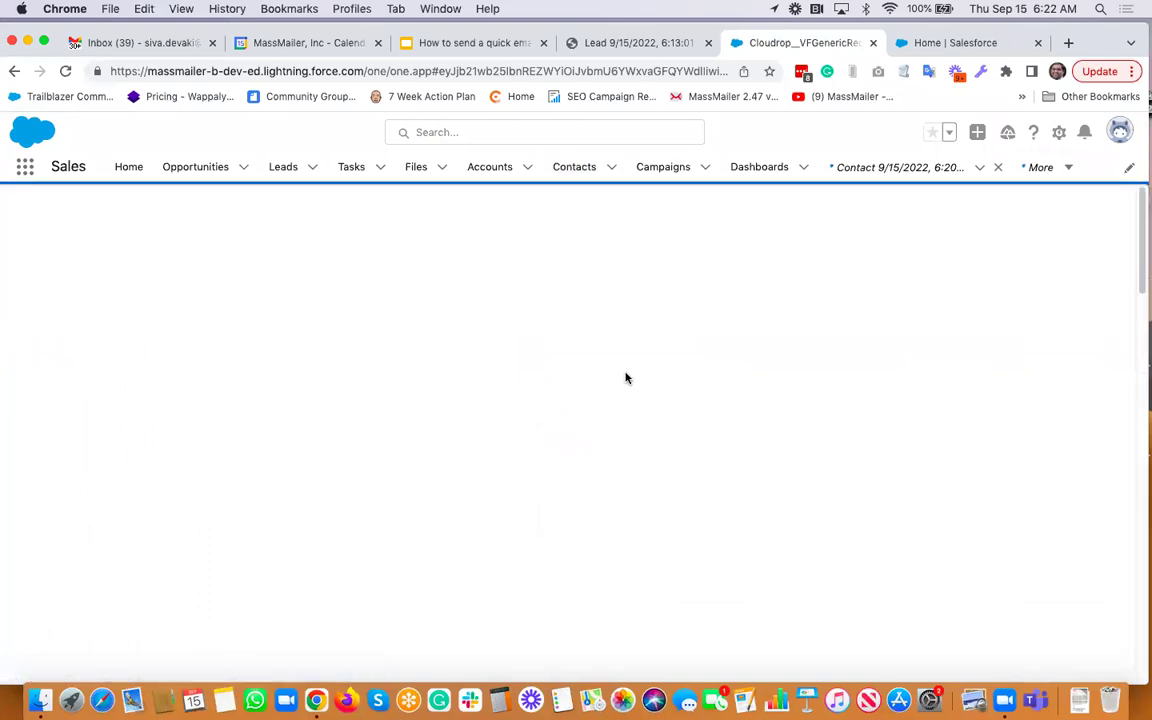
Review the Quick Send campaign name, delivery options, six recipients and sender, then return to the slide deck
scroll(626, 378, down, 5)
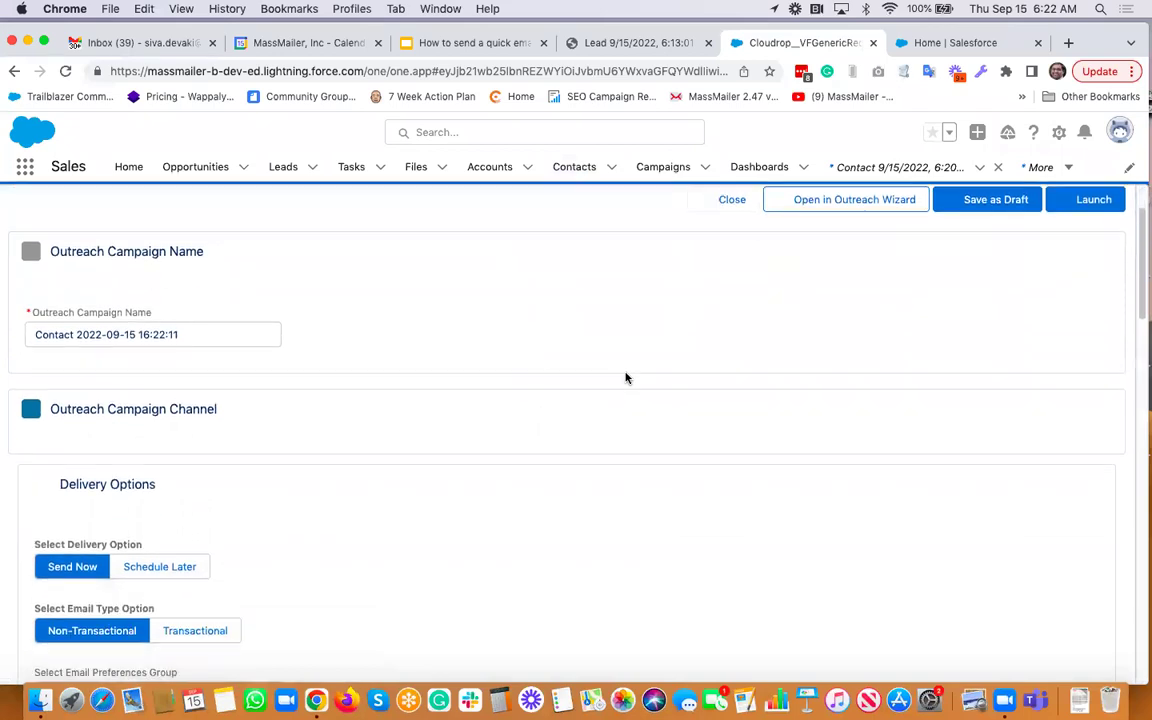
scroll(626, 378, down, 5)
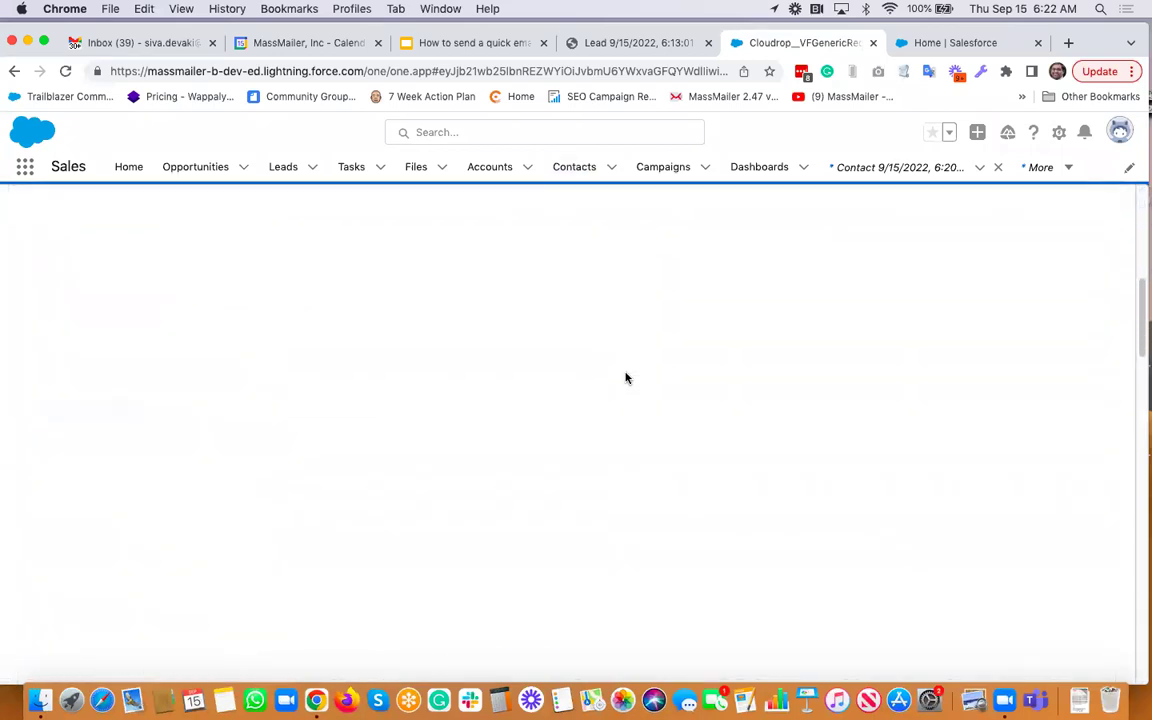
scroll(626, 378, up, 6)
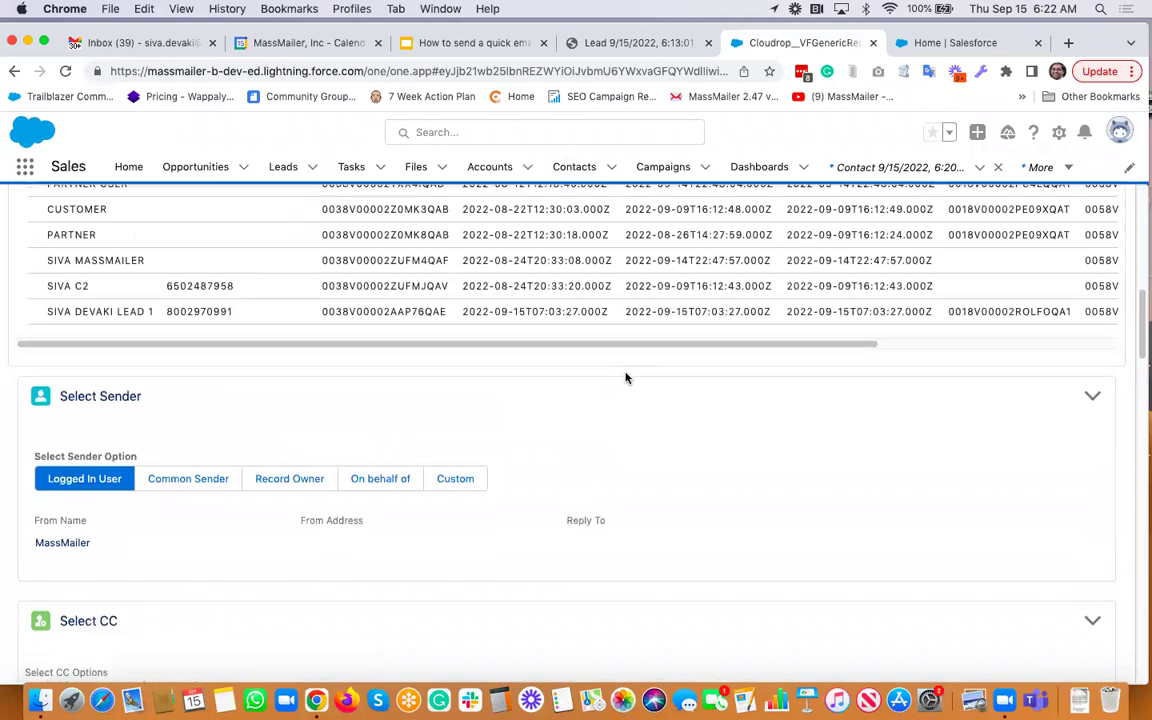
scroll(626, 378, up, 4)
scroll(626, 378, down, 1)
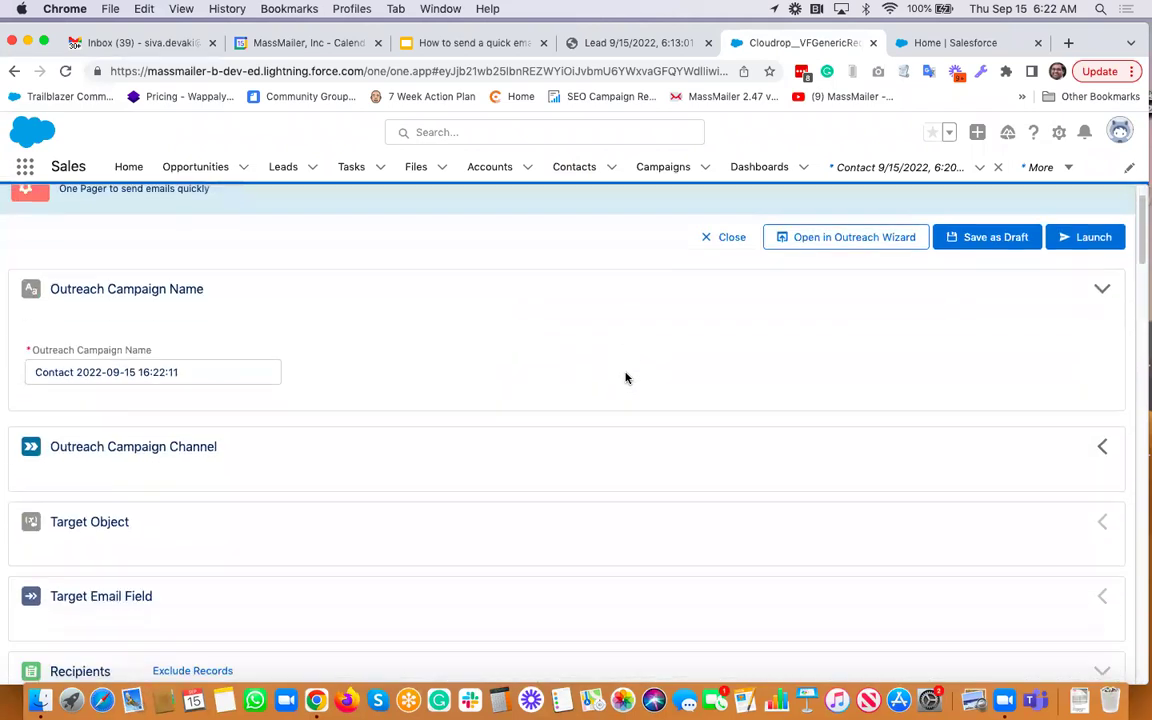
scroll(626, 378, down, 5)
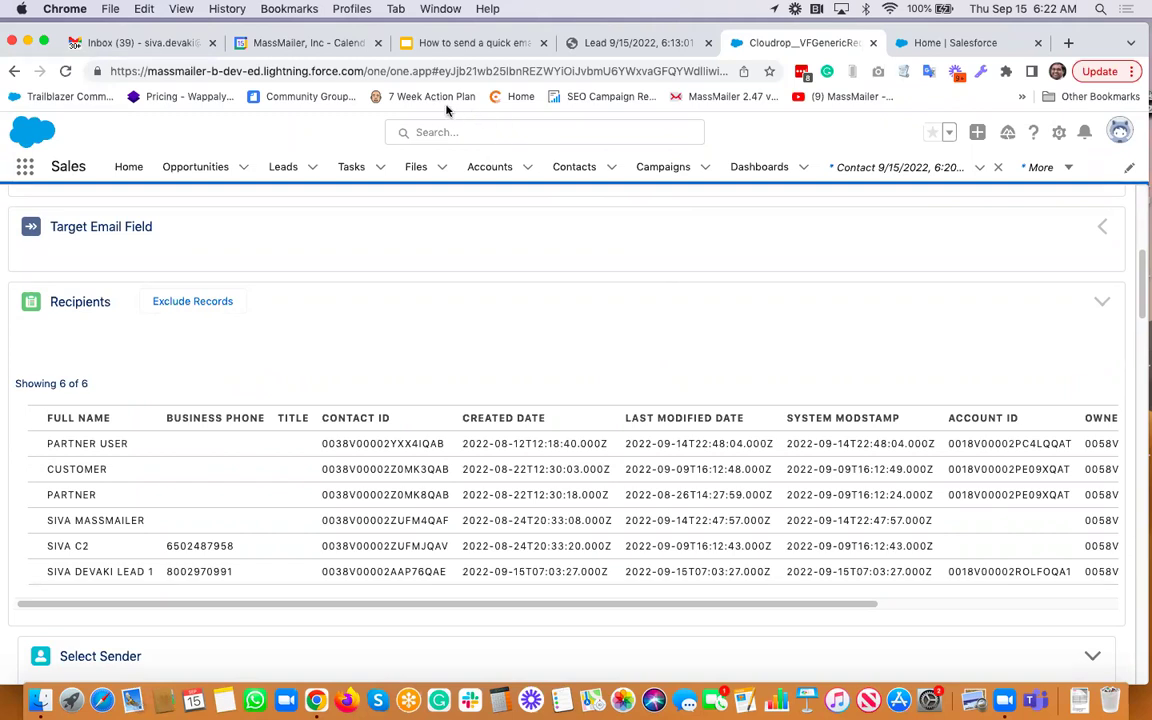
click(448, 46)
Present the deck as a slideshow starting from slide 6, 'We are here to help!'
scroll(150, 478, down, 3)
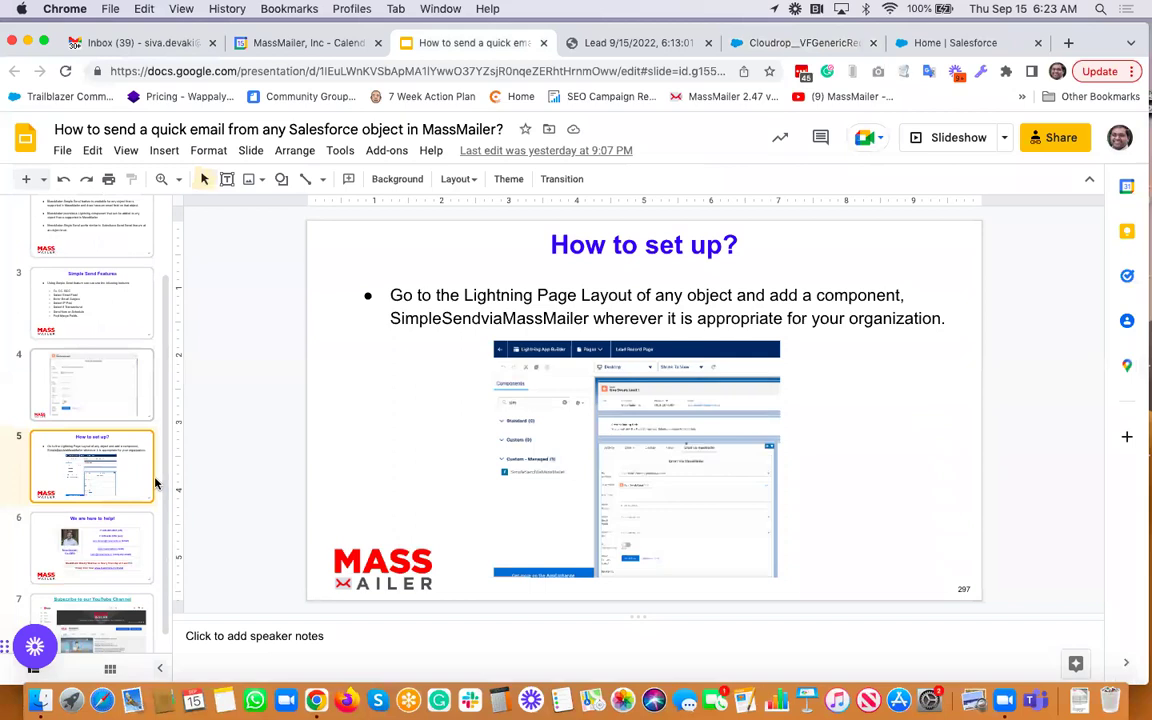
click(100, 545)
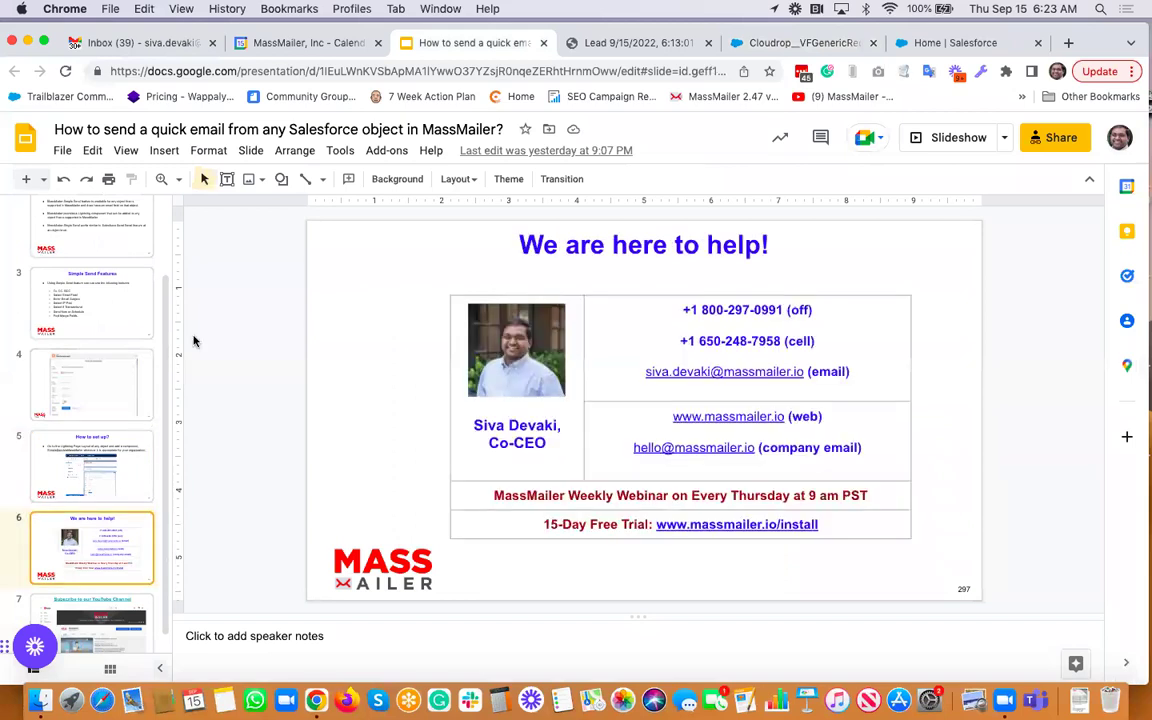
click(125, 150)
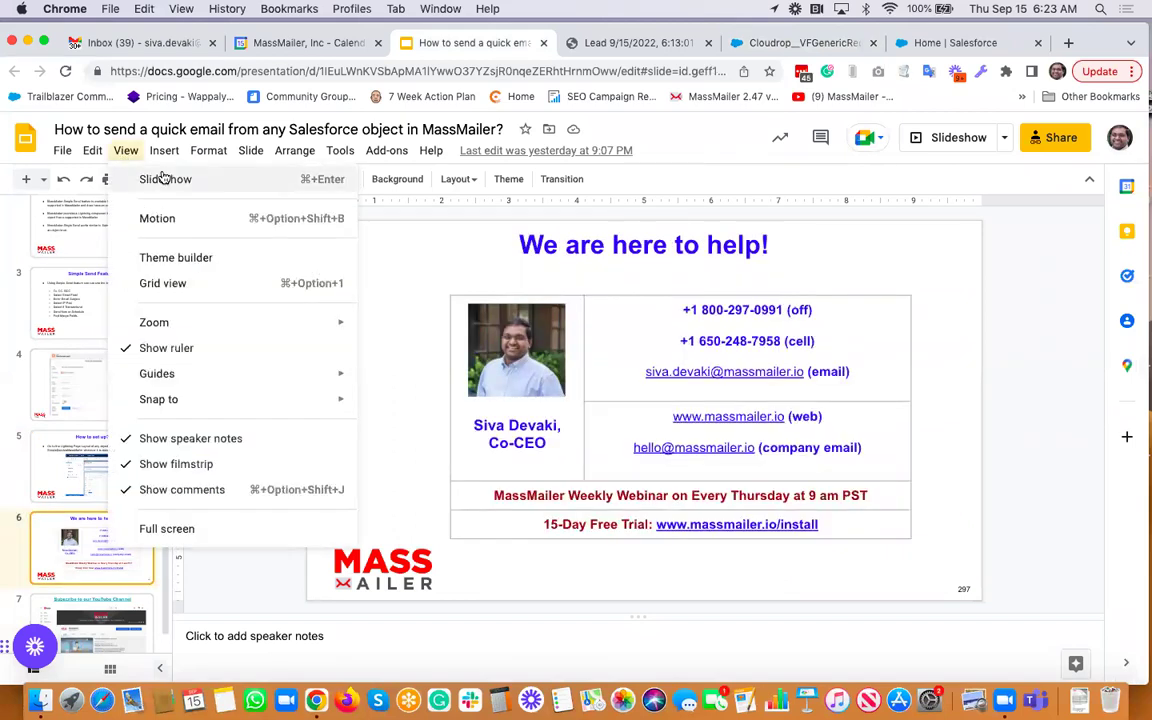
click(163, 178)
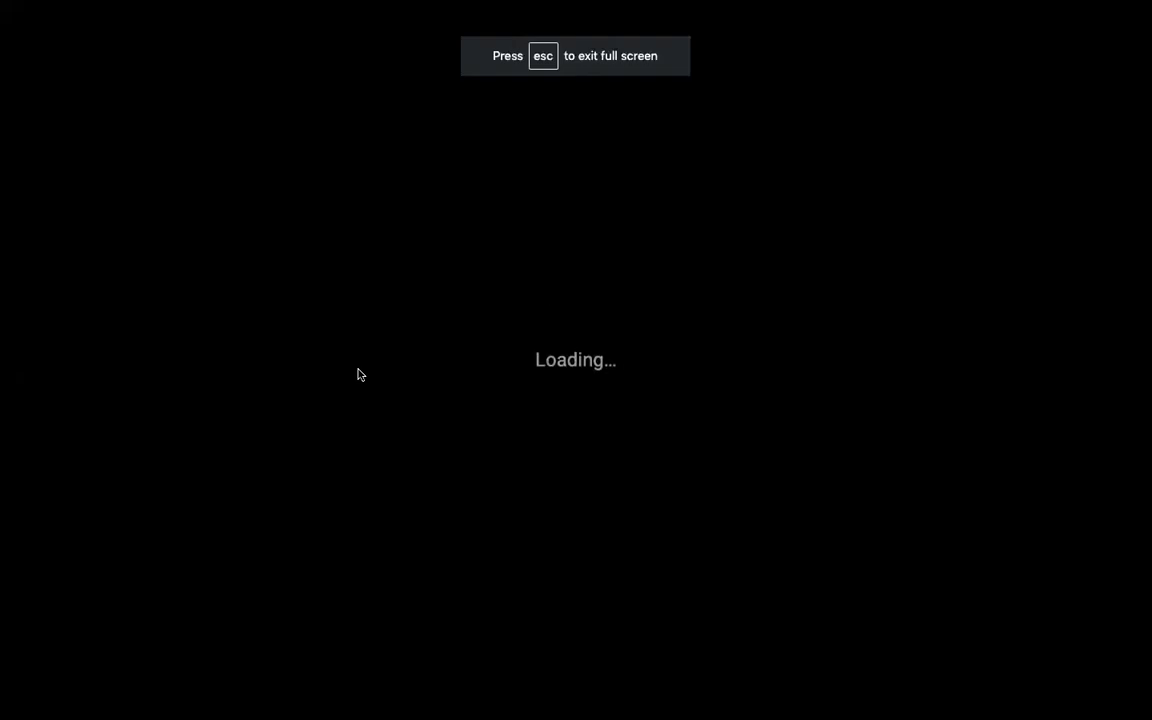